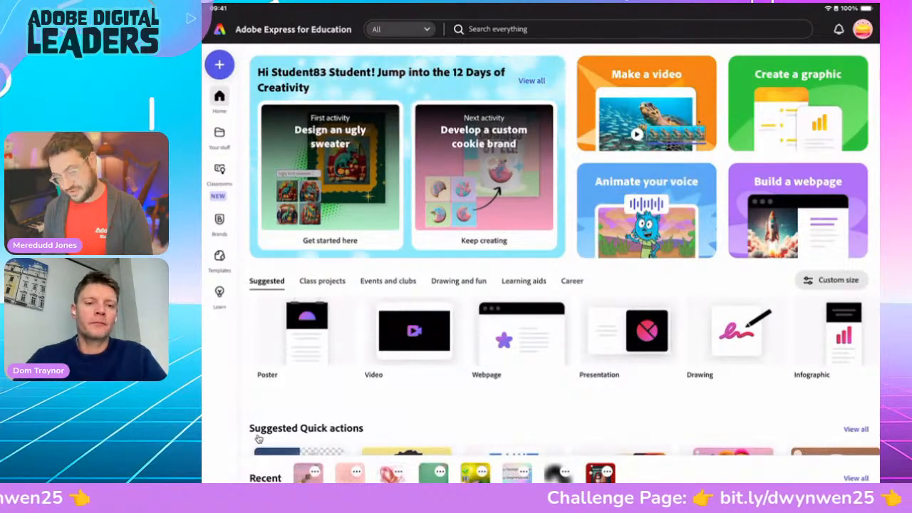
Step: Create a new square (1:1) design from the standard sizes
left_click(220, 65)
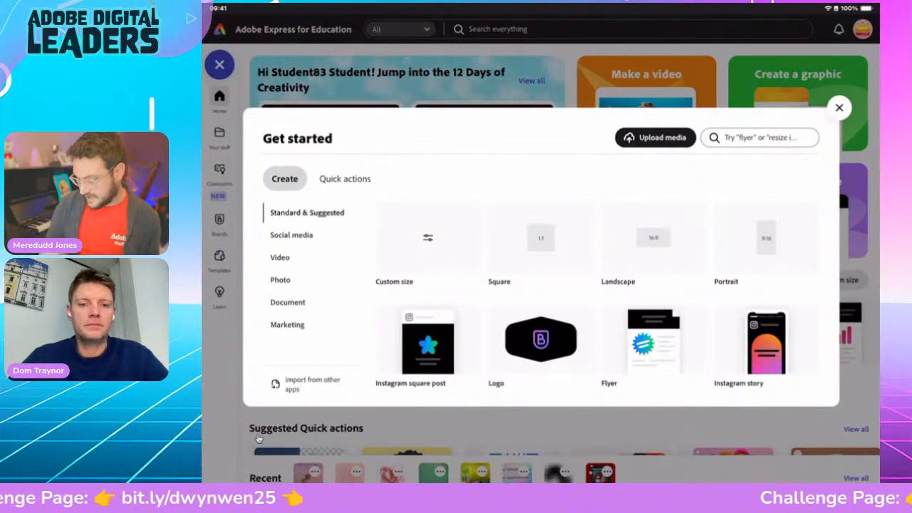
left_click(541, 238)
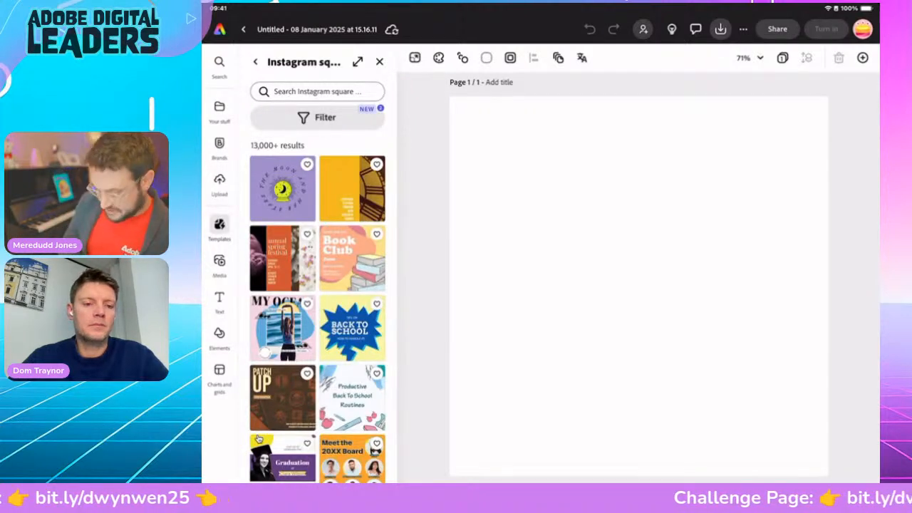
Step: Add a square (1:1) image generation frame to the page and enlarge it to fill most of the canvas
left_click(220, 265)
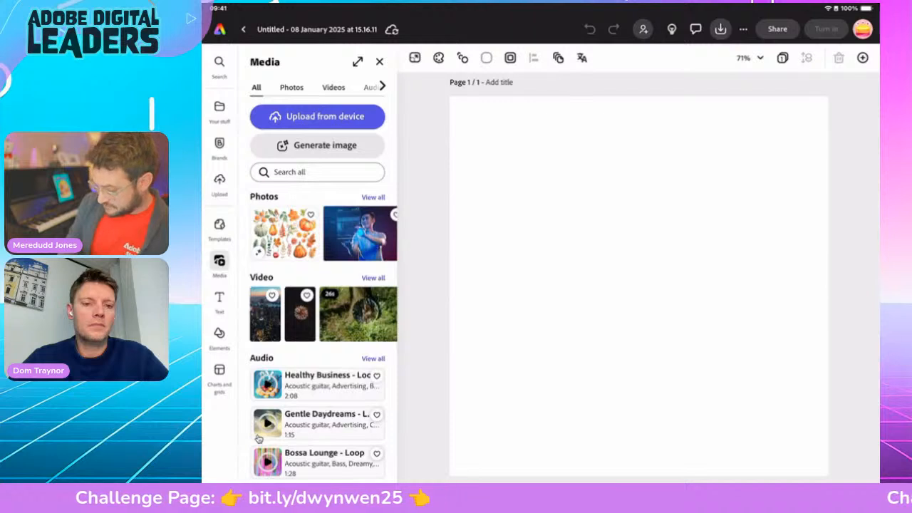
left_click(317, 146)
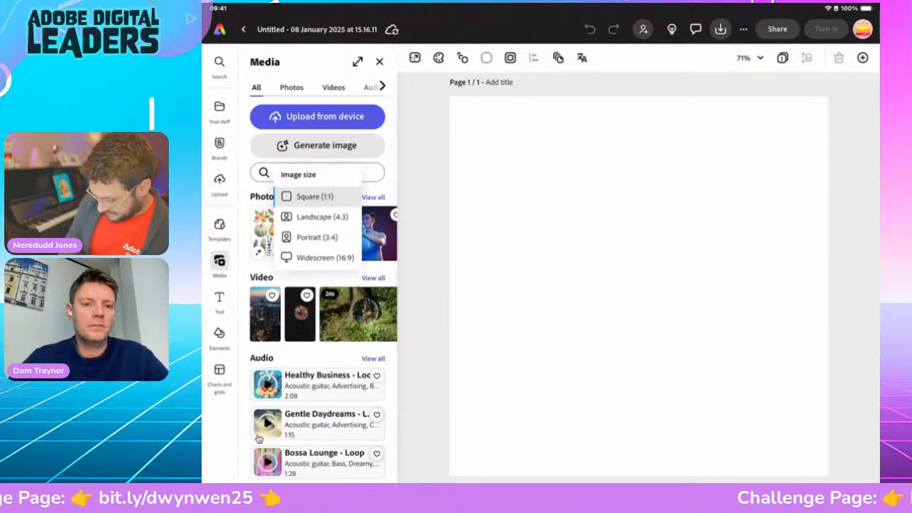
left_click(315, 196)
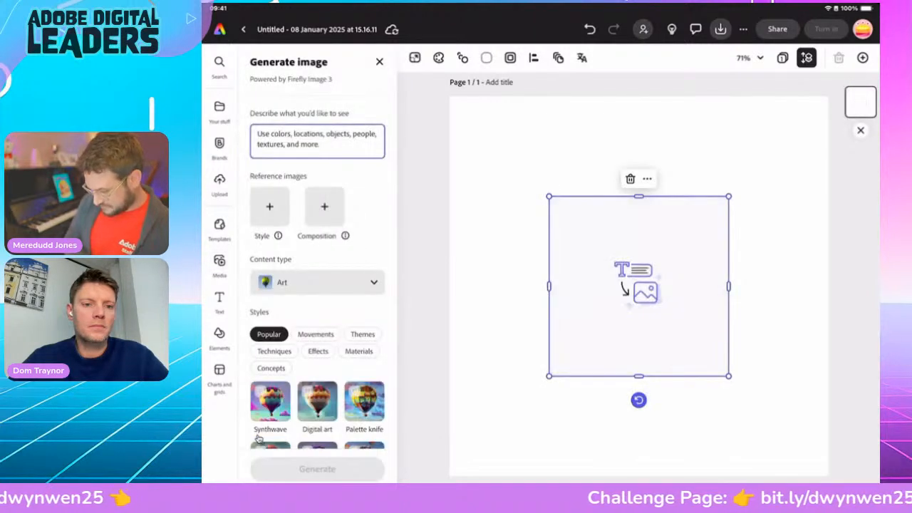
left_click_drag(728, 376, 767, 414)
left_click_drag(549, 196, 489, 137)
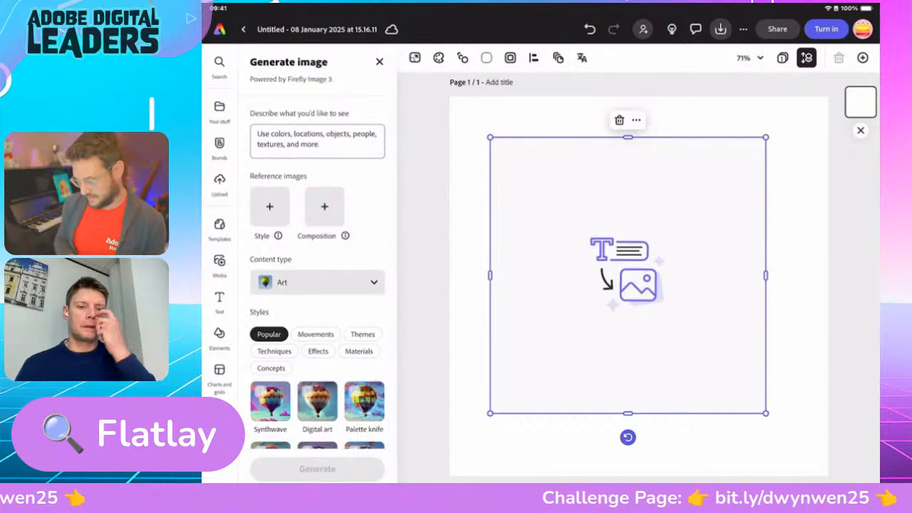
Step: Enter the image prompt "Simple wooden spoon with a long handle. Flatlay."
left_click(317, 141)
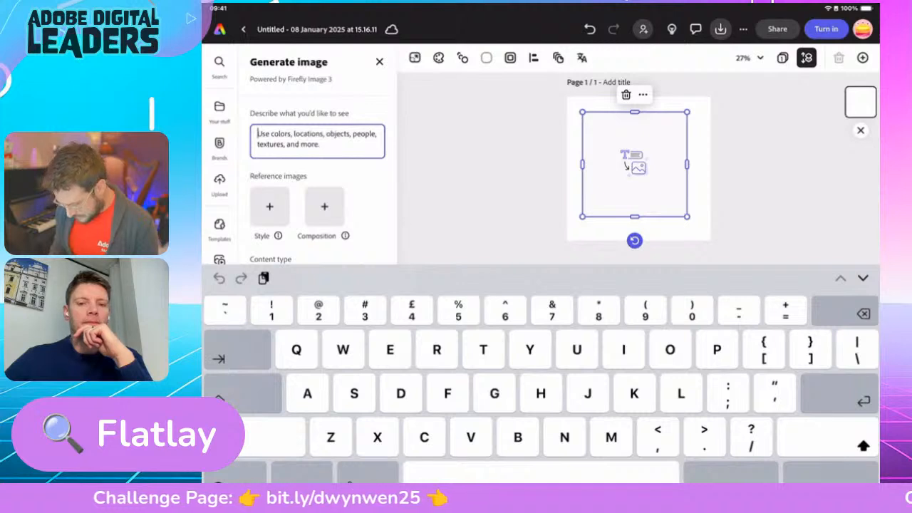
type("Simple wooden spoon")
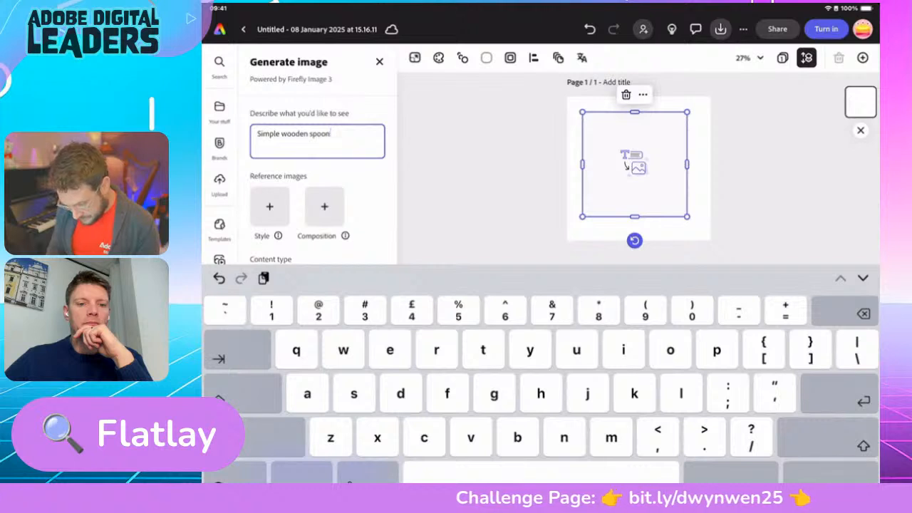
type(" with ")
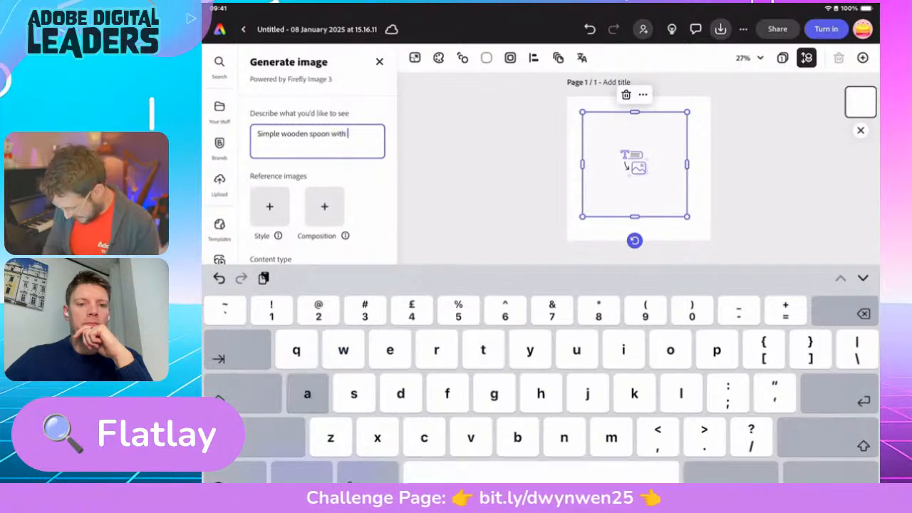
type("a long handle")
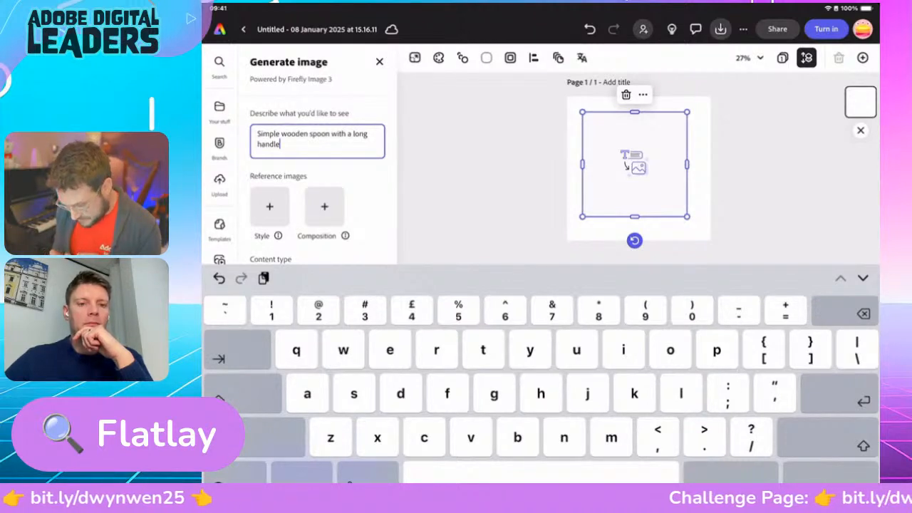
type(". ")
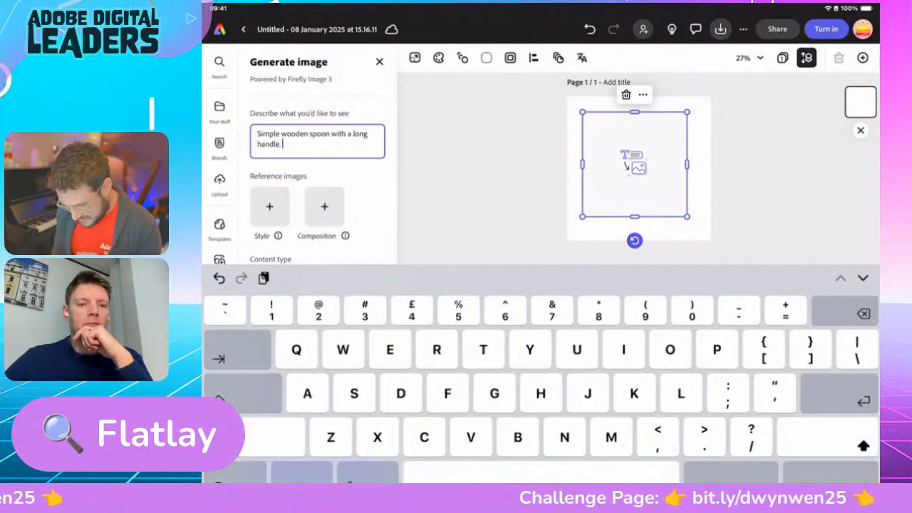
type("Flatlay.")
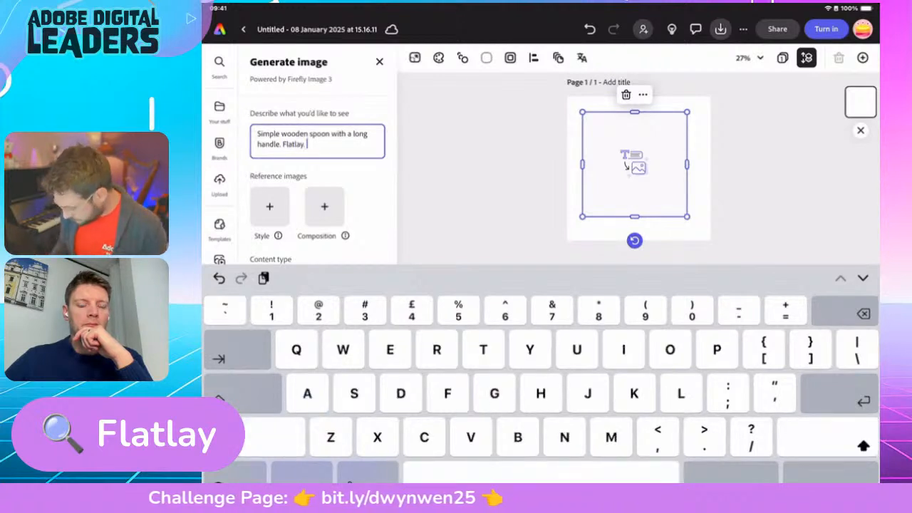
left_click(831, 473)
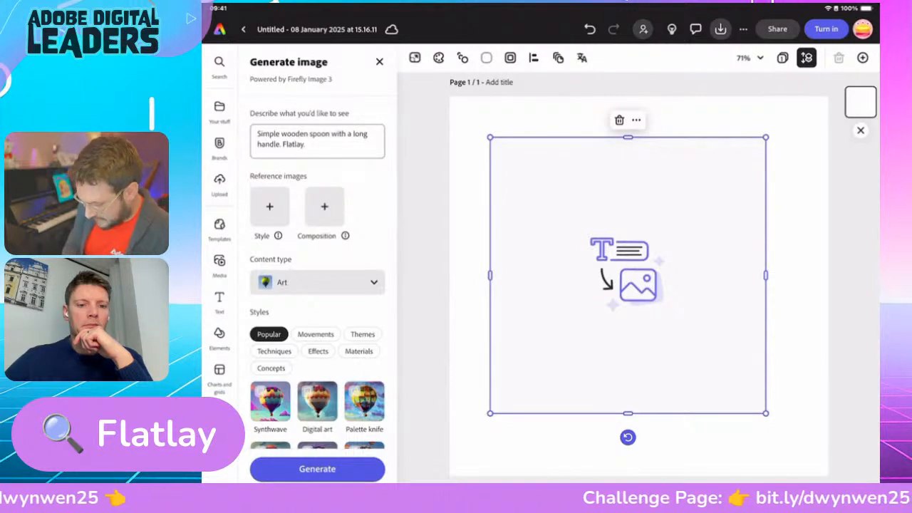
Step: Generate the spoon image with the content type Art and Fast mode turned off
left_click(317, 283)
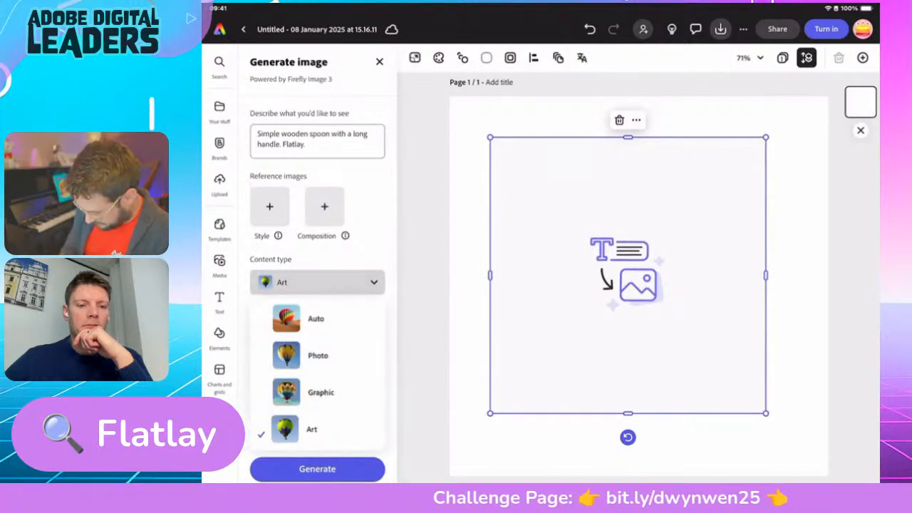
left_click(312, 430)
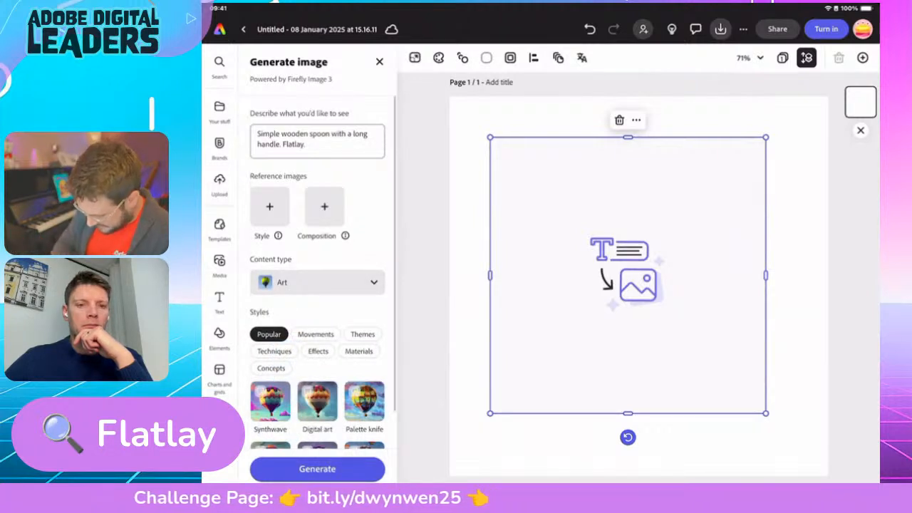
scroll(317, 278, "down", 3)
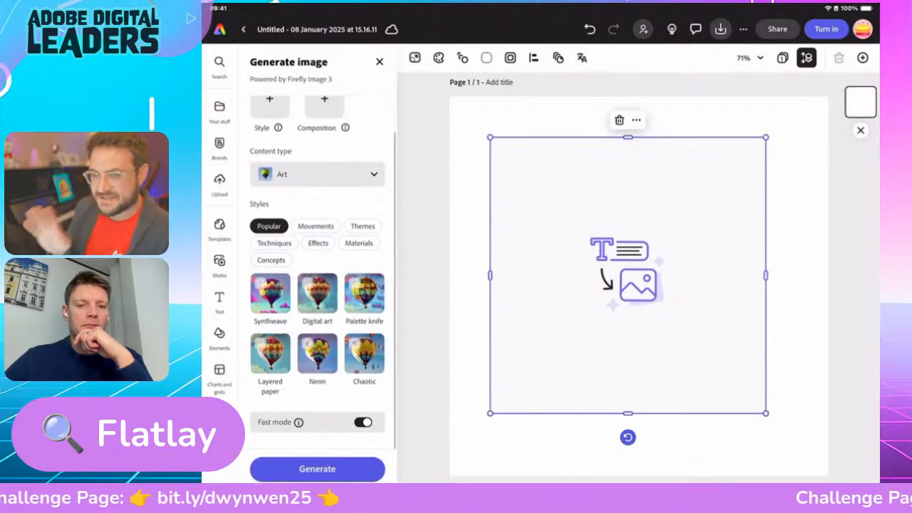
scroll(317, 278, "up", 3)
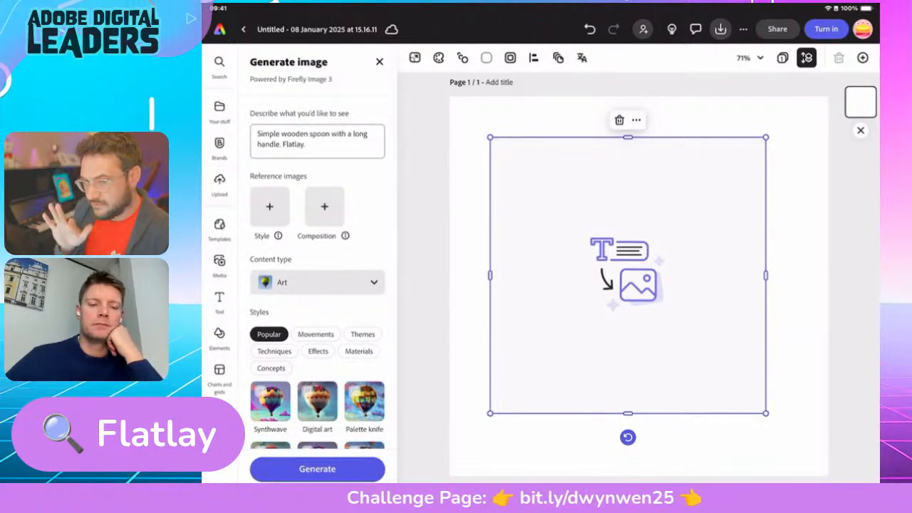
scroll(317, 278, "down", 3)
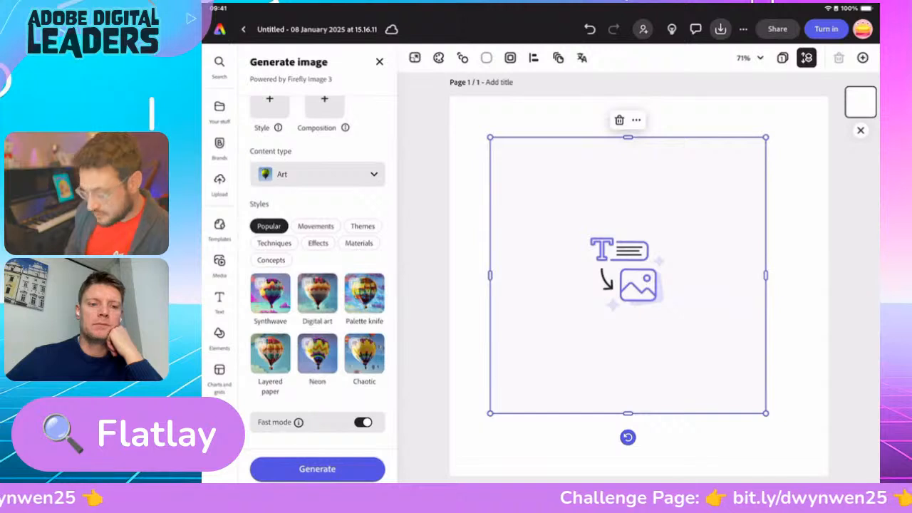
left_click(363, 422)
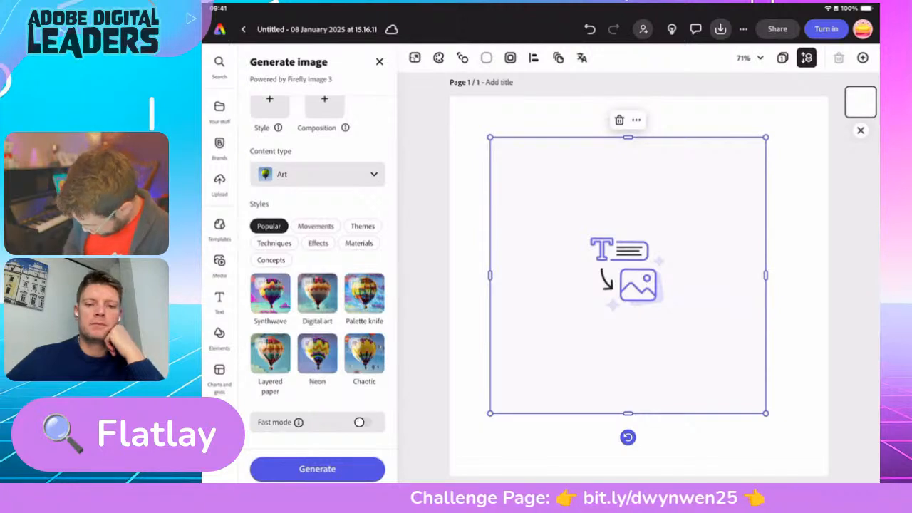
left_click(317, 469)
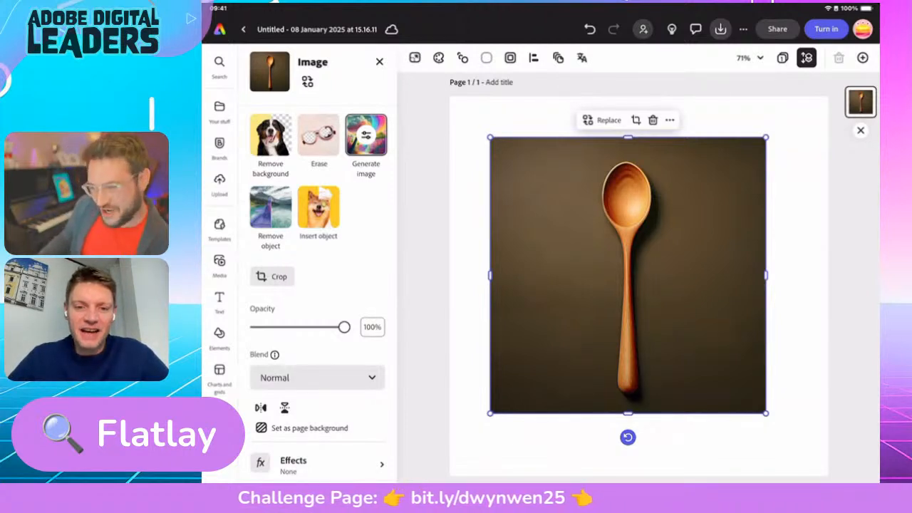
Step: Compare the generated spoon variations on the page and keep the first result
scroll(321, 285, "down", 3)
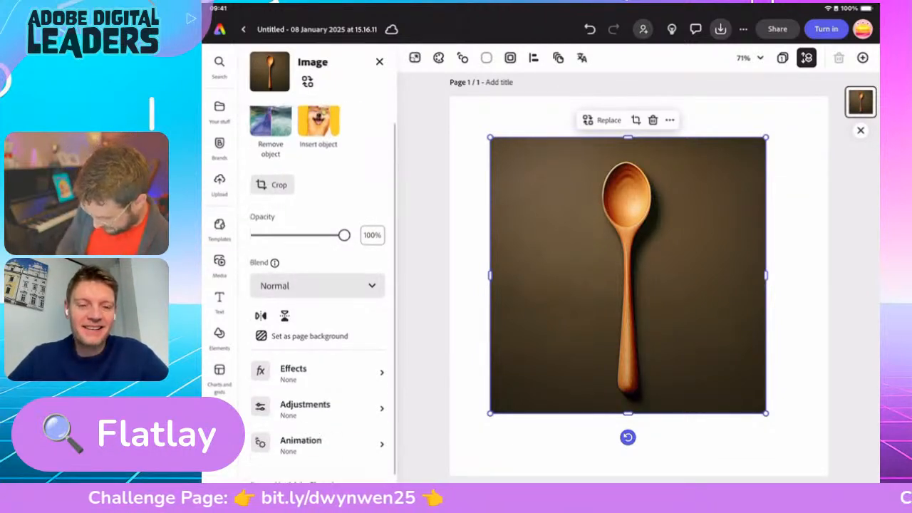
scroll(321, 286, "up", 3)
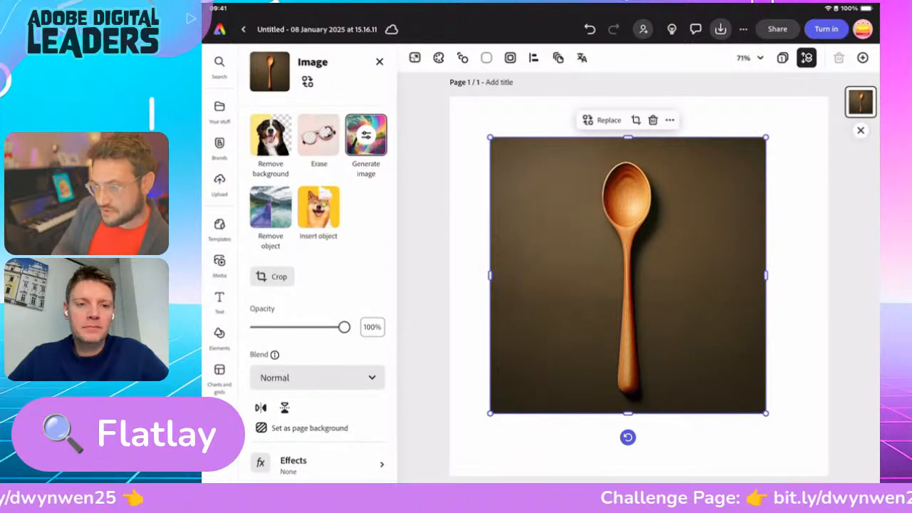
left_click(366, 136)
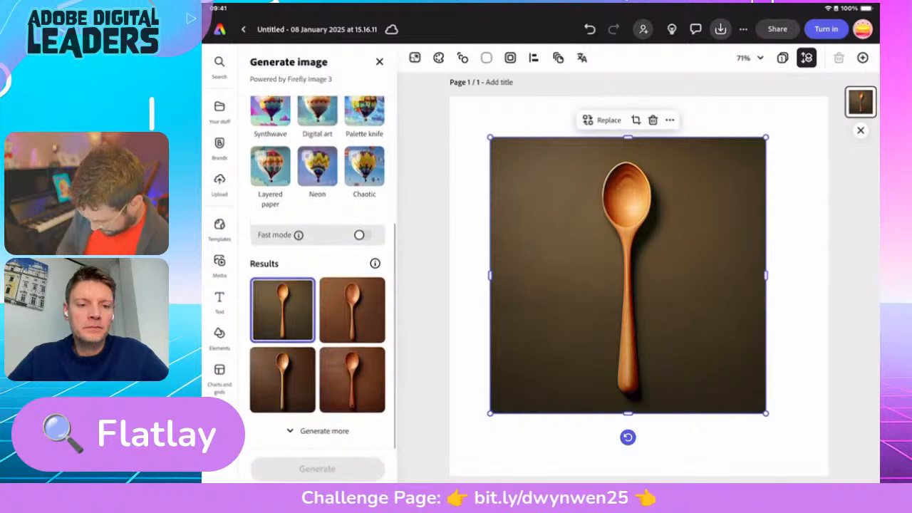
left_click(352, 310)
left_click(282, 380)
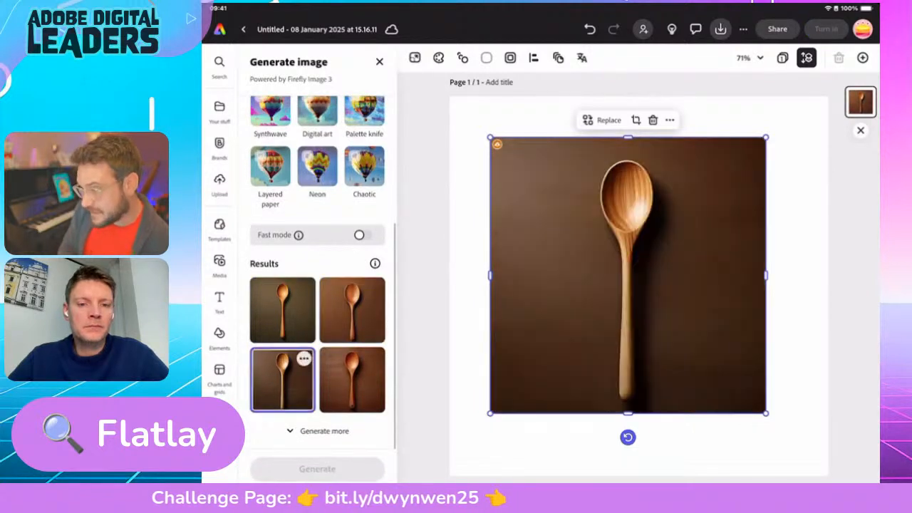
left_click(352, 380)
left_click(352, 310)
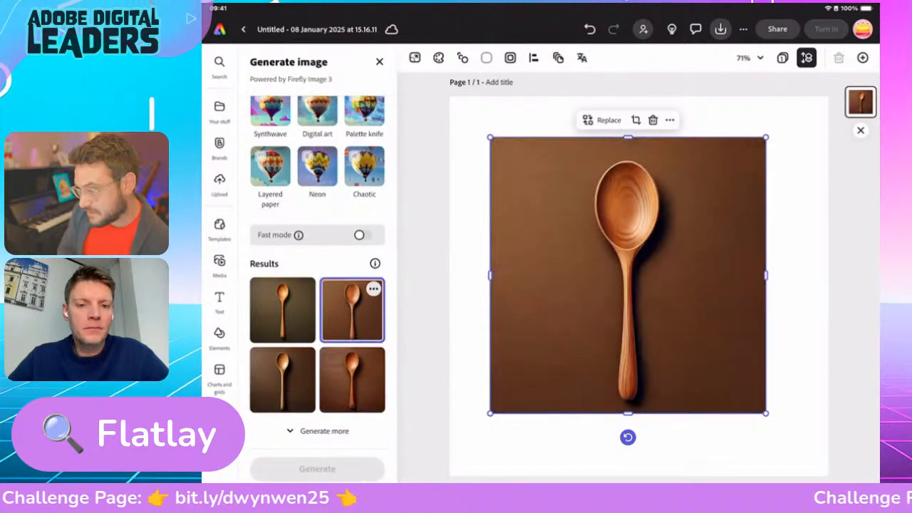
left_click(282, 310)
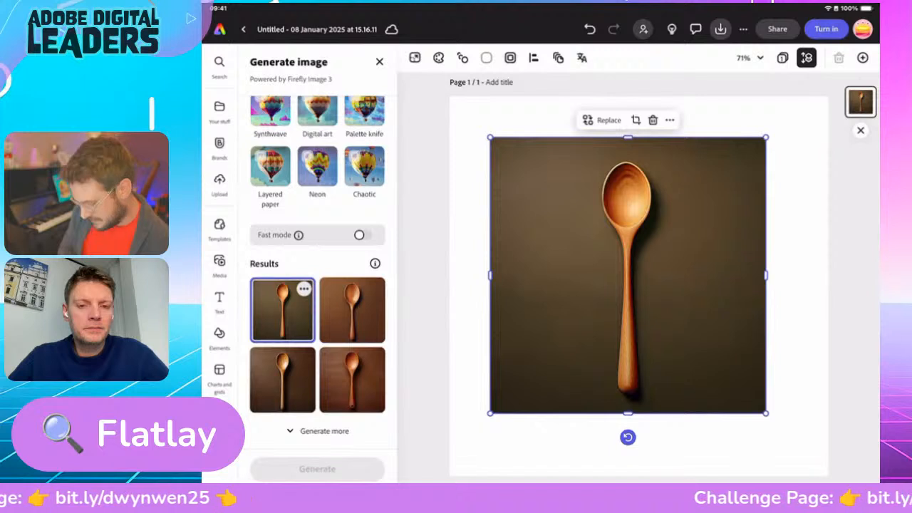
left_click(353, 380)
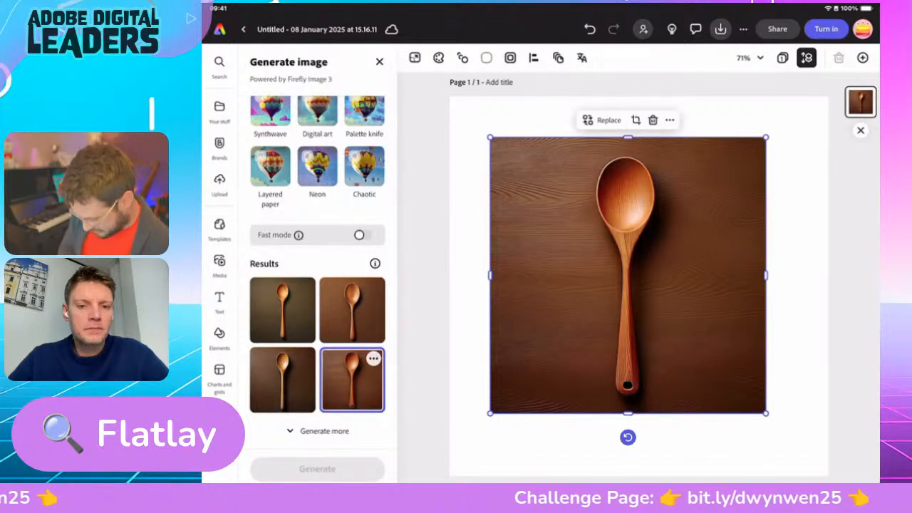
left_click(282, 310)
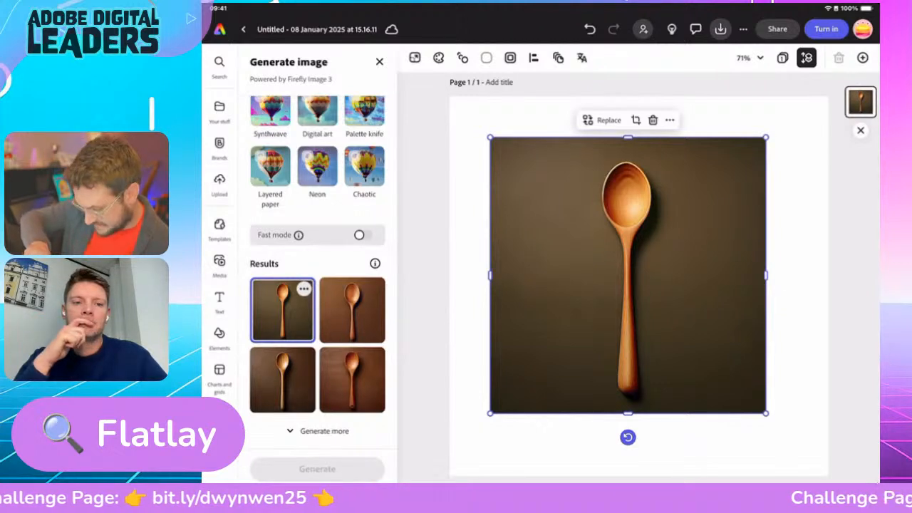
Step: Remove the background from the generated wooden spoon image
left_click(379, 63)
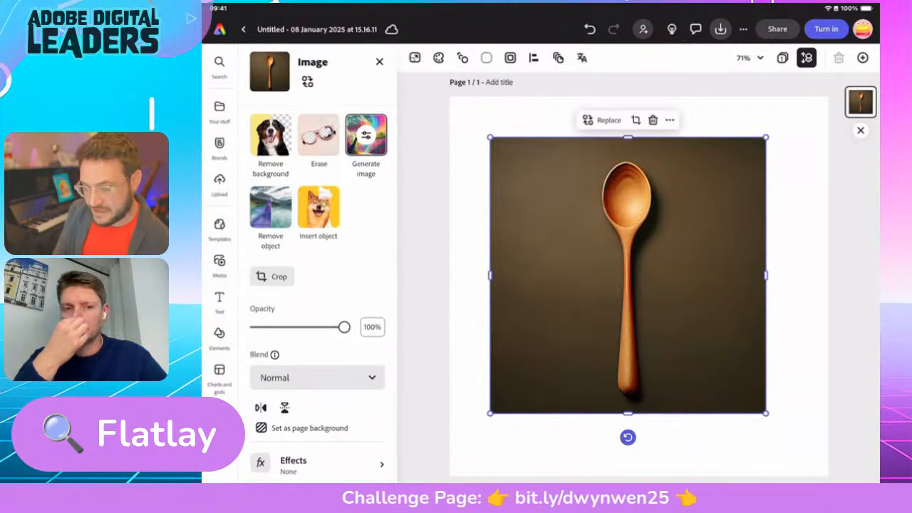
left_click(628, 275)
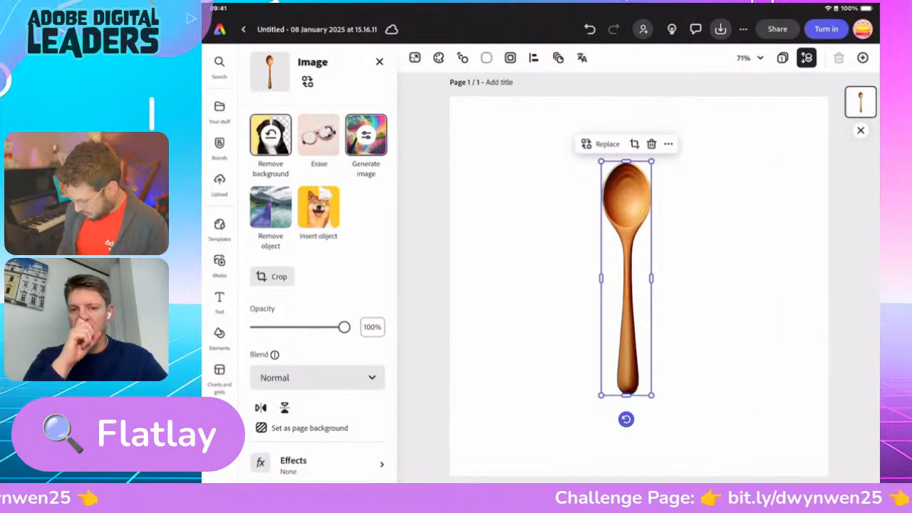
Step: Rotate the spoon diagonally with its bowl toward the page's lower left, then enlarge and position it across the canvas
left_click_drag(626, 419, 726, 179)
left_click_drag(727, 213, 793, 171)
left_click_drag(660, 257, 586, 325)
left_click_drag(721, 242, 783, 202)
left_click_drag(770, 157, 759, 148)
left_click_drag(618, 309, 614, 302)
left_click_drag(754, 141, 766, 151)
left_click_drag(777, 197, 794, 185)
mouse_move(623, 297)
left_mouse_down()
mouse_move(636, 270)
mouse_move(627, 288)
left_mouse_up()
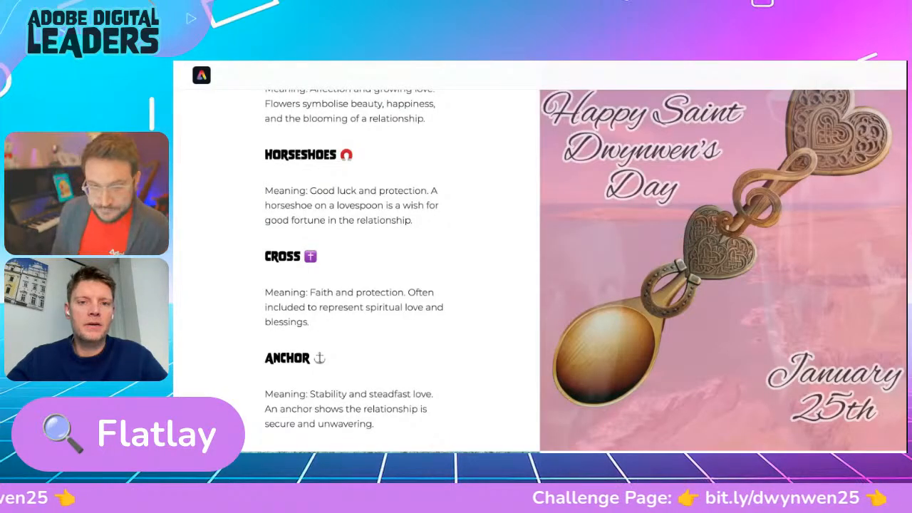
Step: Switch to the Adobe Express home page, create a new square (1:1) design and dismiss the education filters notice
key("ctrl+Tab")
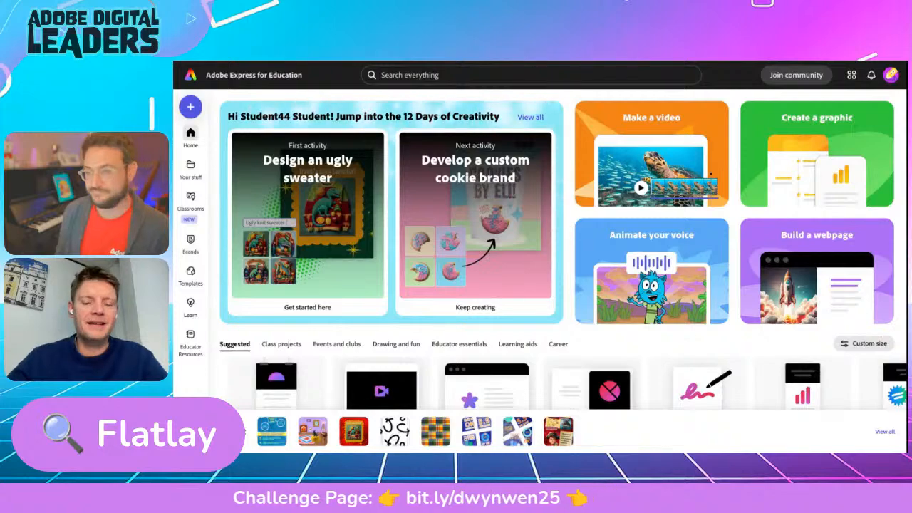
left_click(191, 109)
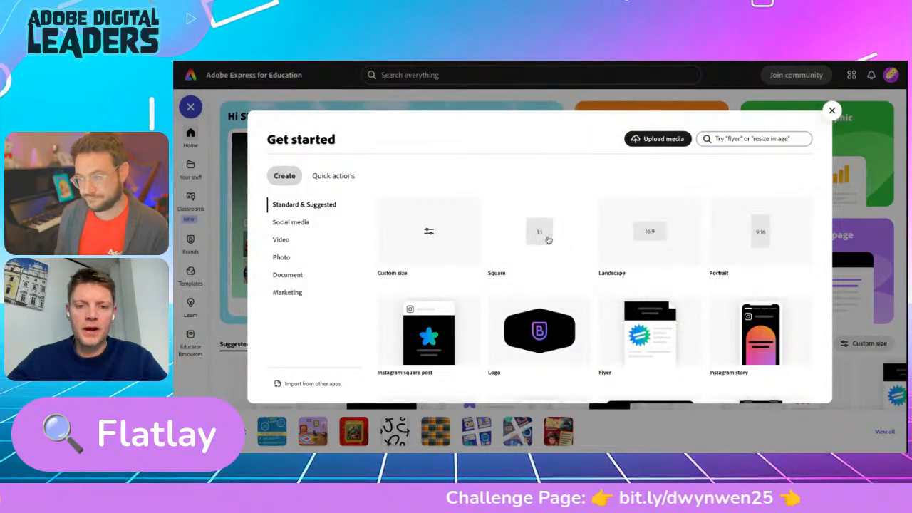
left_click(541, 236)
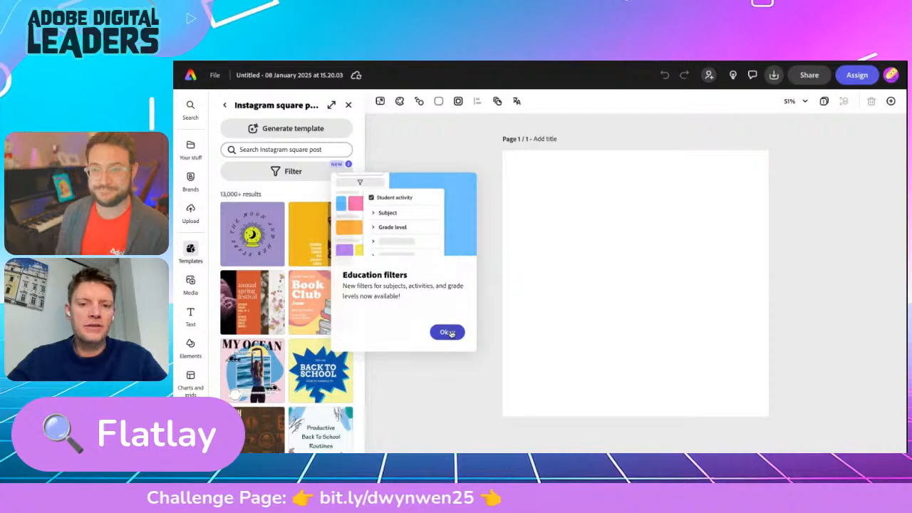
left_click(447, 332)
Step: Rename the design as "Love spoon" and close the template suggestions
left_click(275, 75)
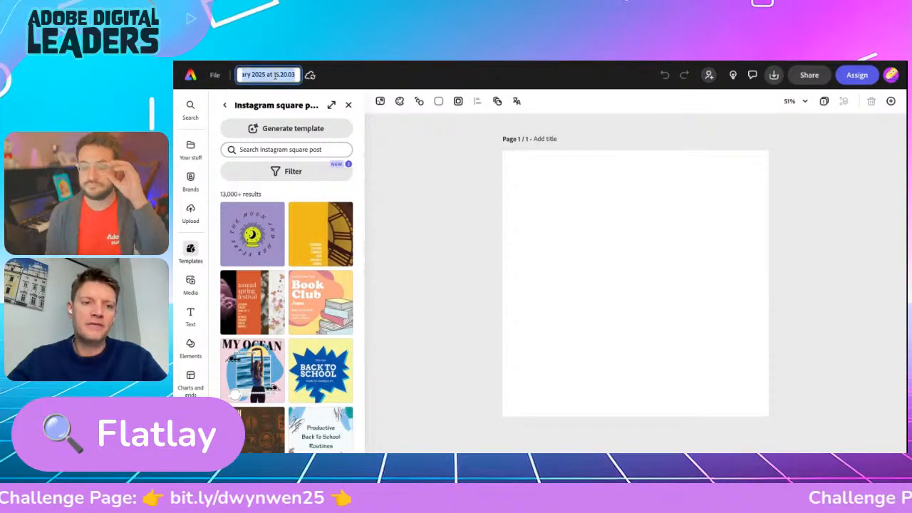
type("Love spo")
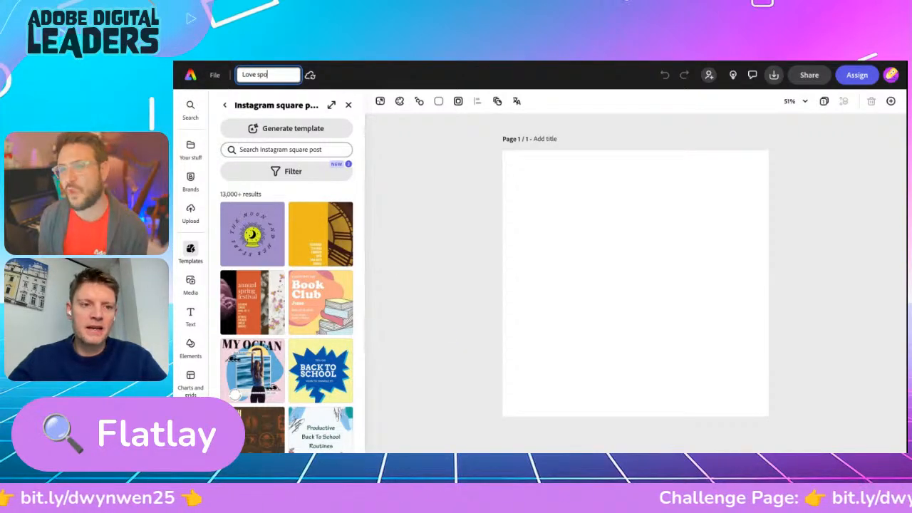
key("Return")
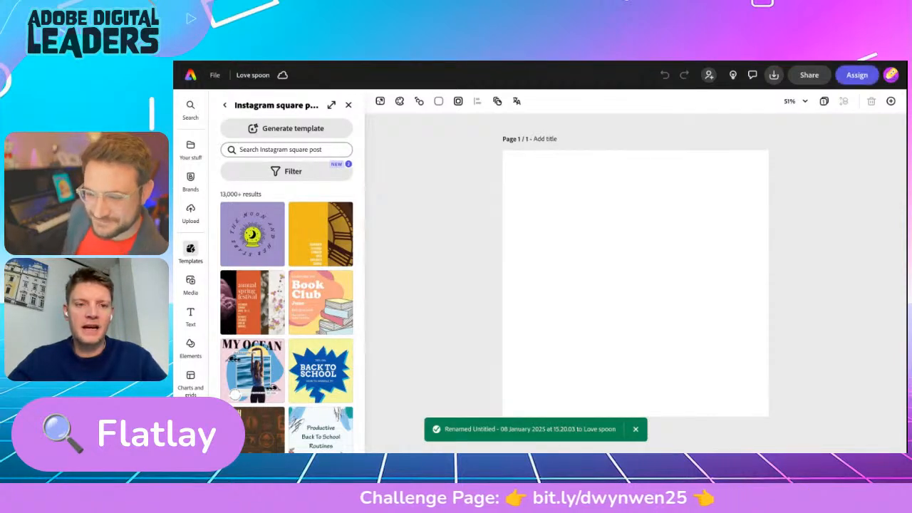
left_click(349, 105)
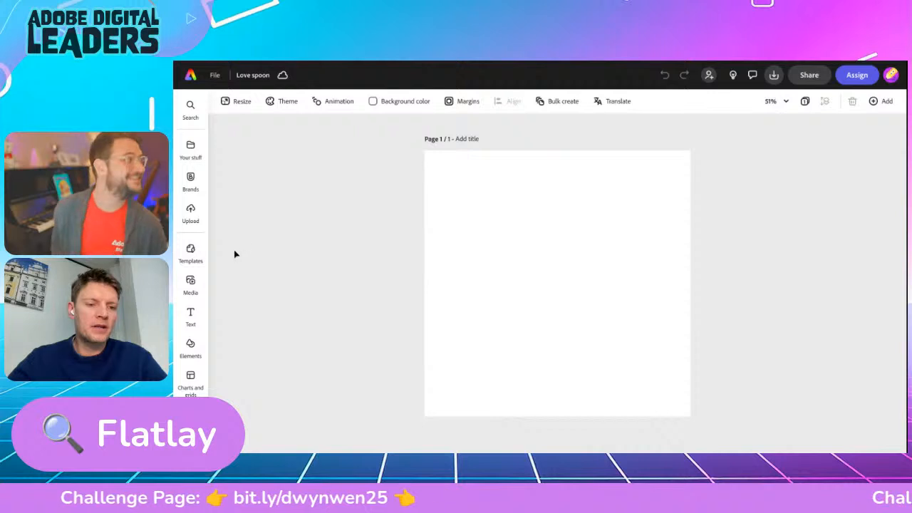
Step: Add a square (1:1) image generation frame and enlarge it to nearly fill the page
left_click(191, 282)
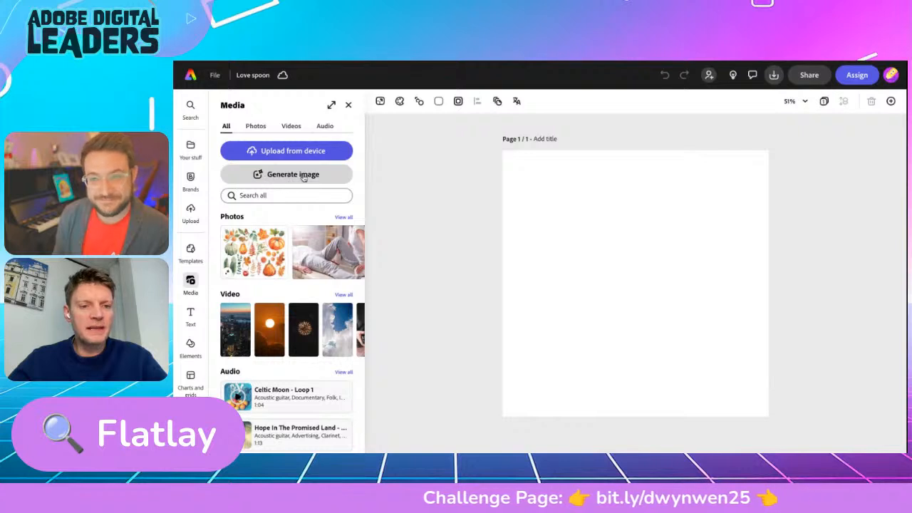
left_click(276, 181)
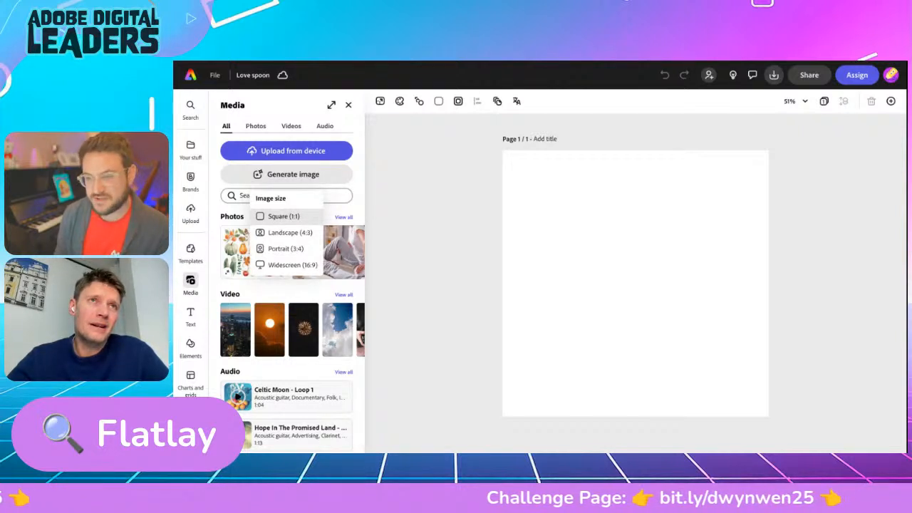
left_click(283, 216)
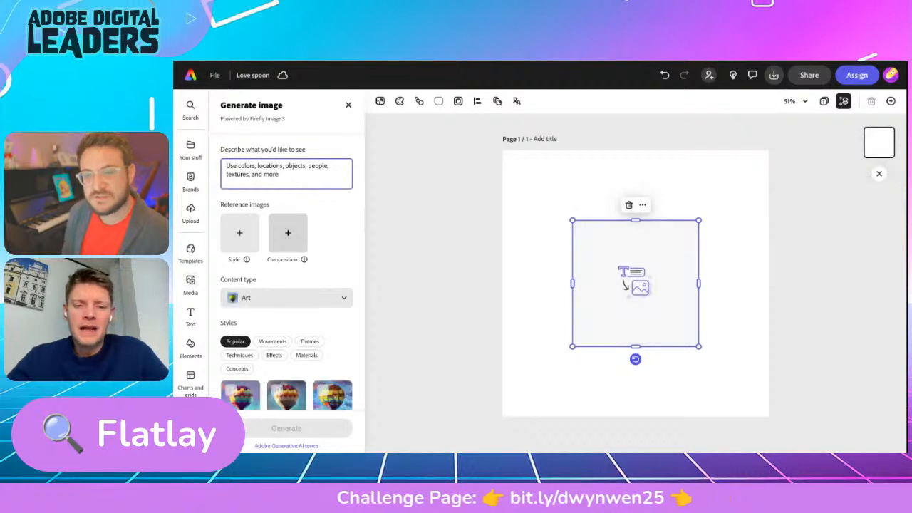
left_click_drag(572, 228, 518, 174)
left_click_drag(697, 347, 748, 409)
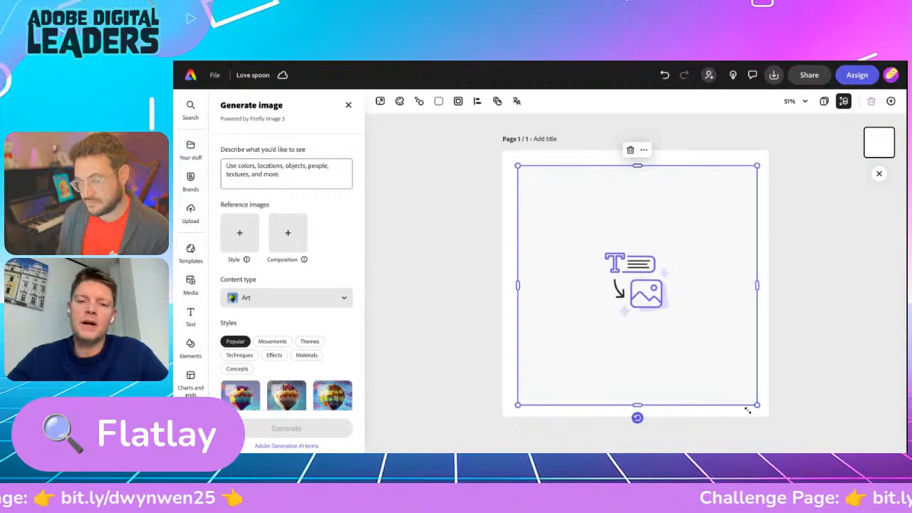
Step: Generate an image from the prompt "simple wooden spoon with long handle. Flatlay. Blue background." with the Art content type
left_click(235, 171)
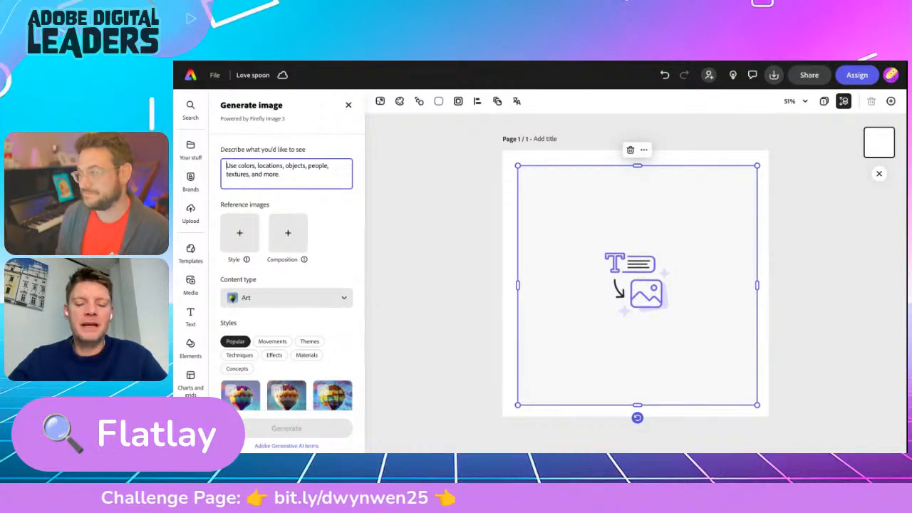
type("sim")
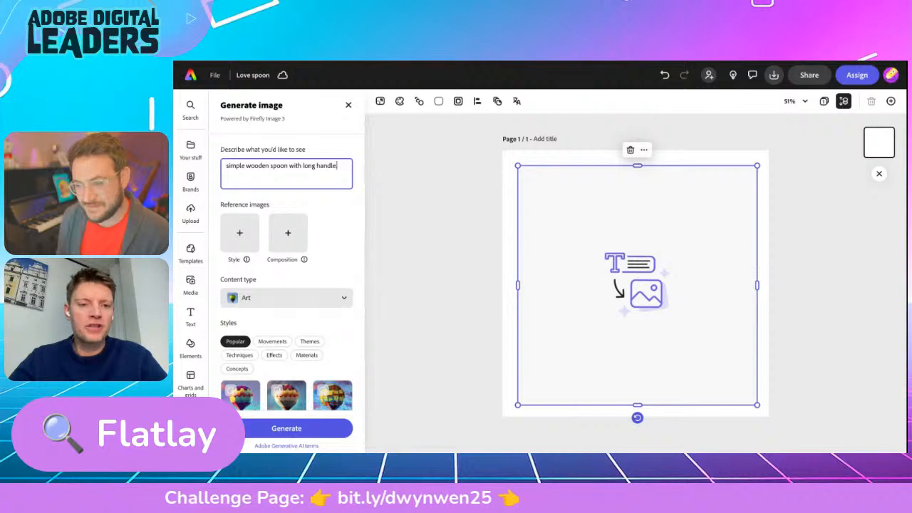
type("atlay.")
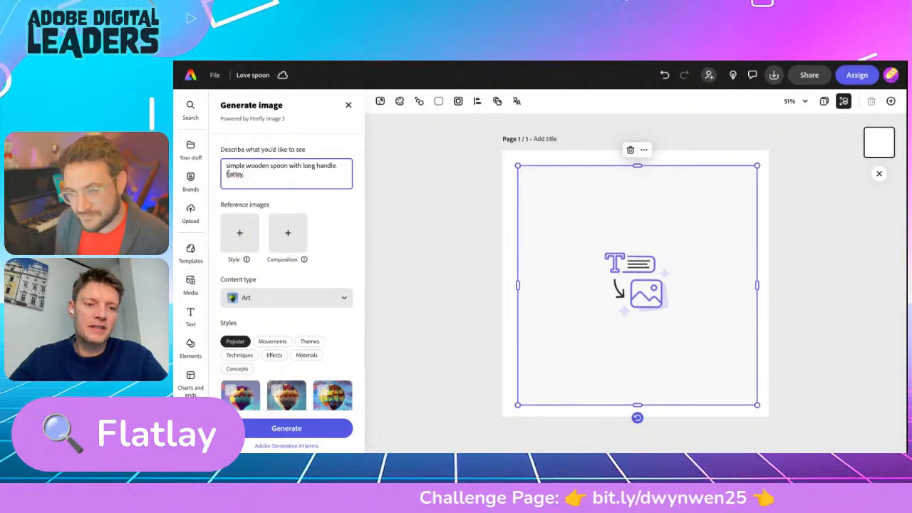
left_click(228, 174)
key("BackSpace")
type("F")
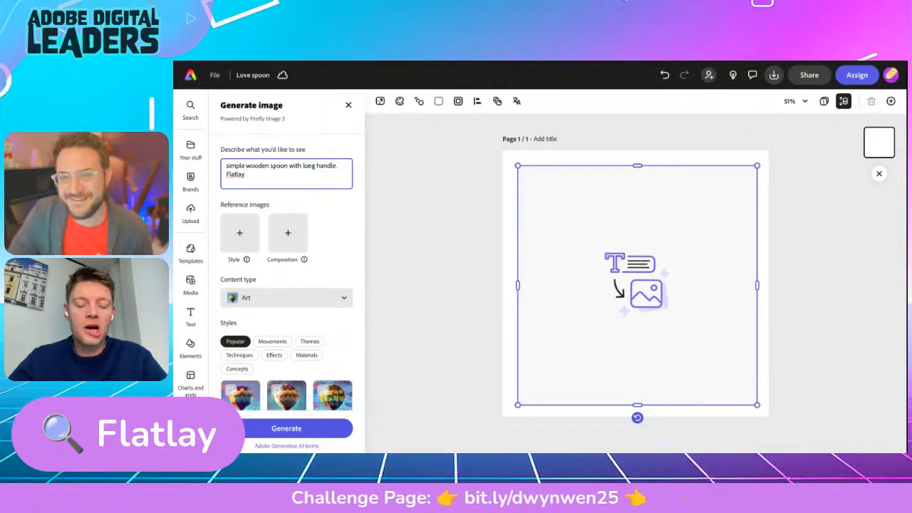
type("Blue background")
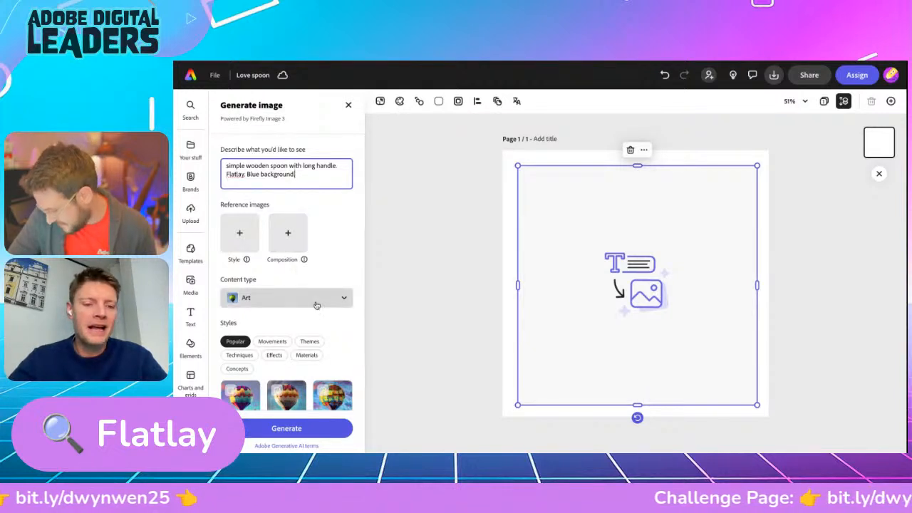
scroll(287, 348, "down", 2)
scroll(288, 348, "down", 2)
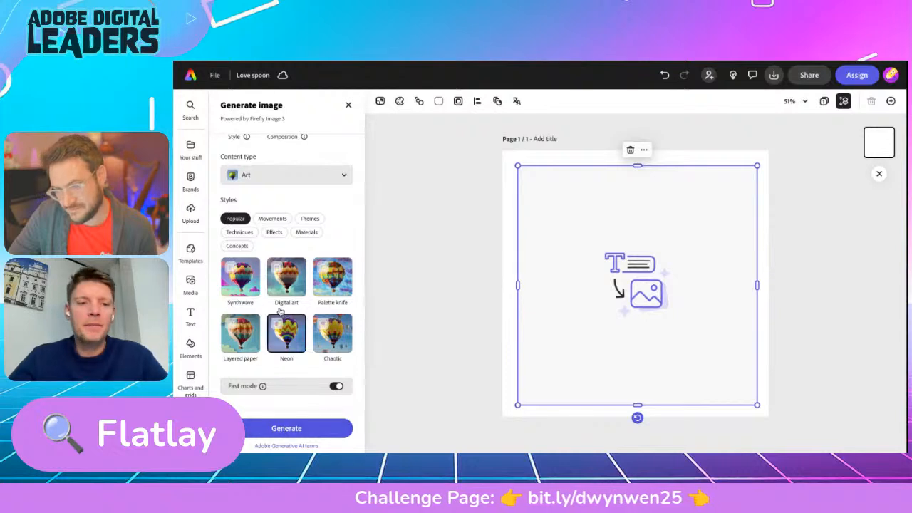
scroll(284, 417, "up", 4)
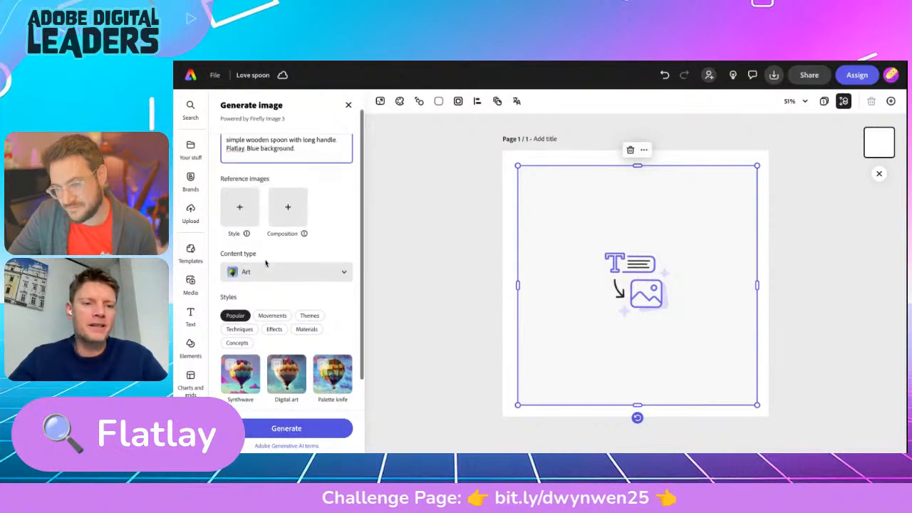
left_click(285, 429)
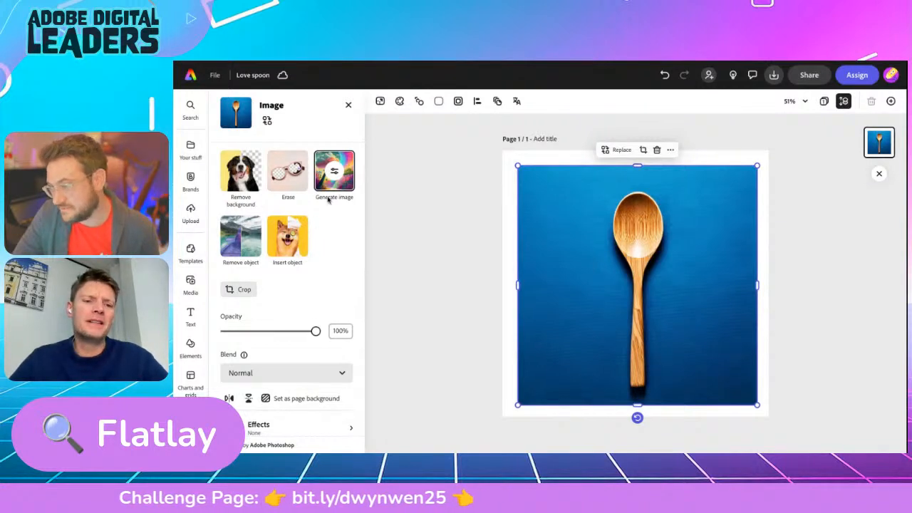
Step: Reopen the image generation results and replace the spoon with the fourth variation
left_click(333, 175)
scroll(320, 292, "down", 5)
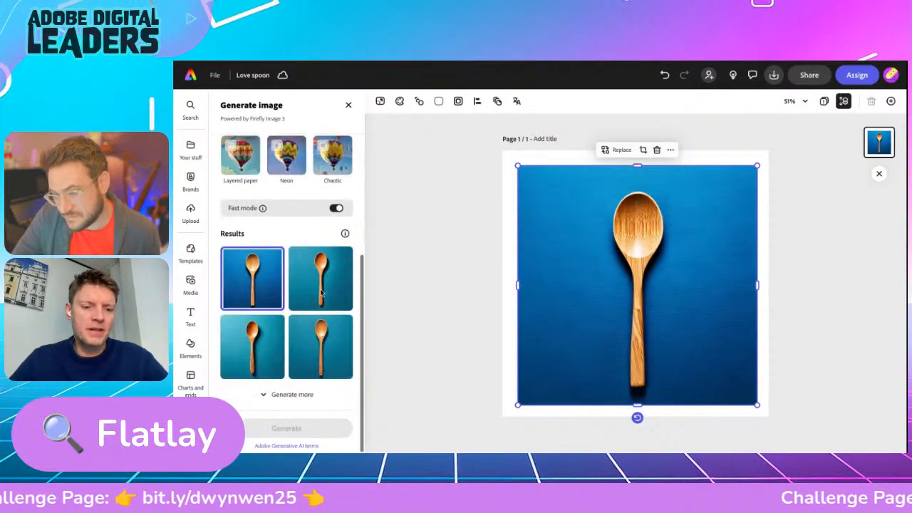
left_click(321, 362)
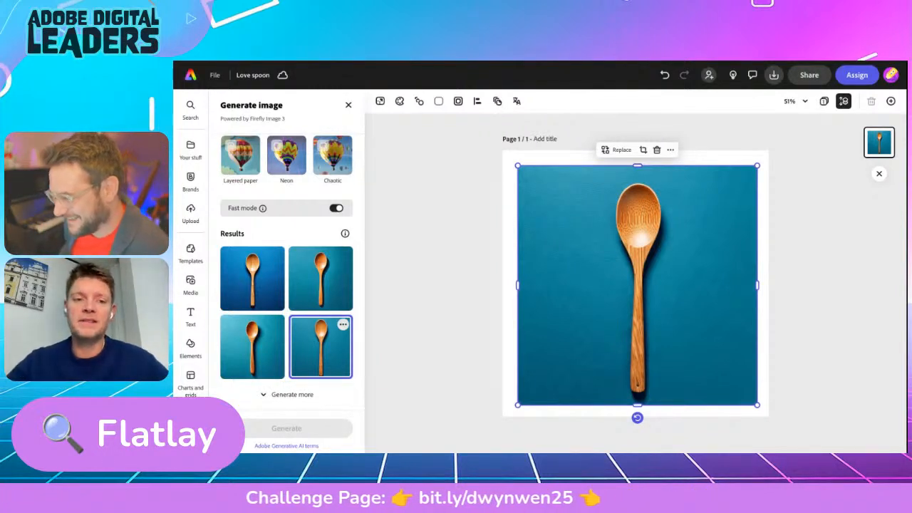
Step: Try the Fast mode setting for the image generation and deselect the spoon image
left_click(334, 209)
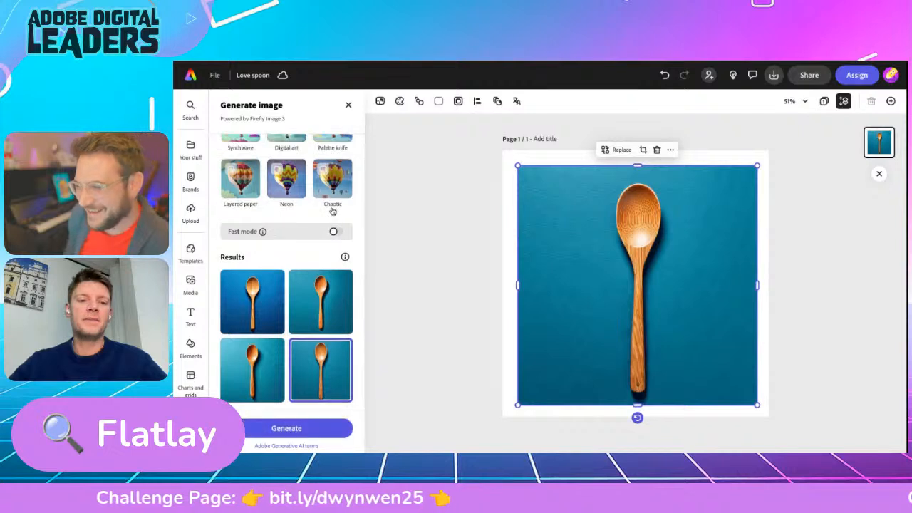
left_click(335, 231)
left_click(332, 209)
left_click(442, 249)
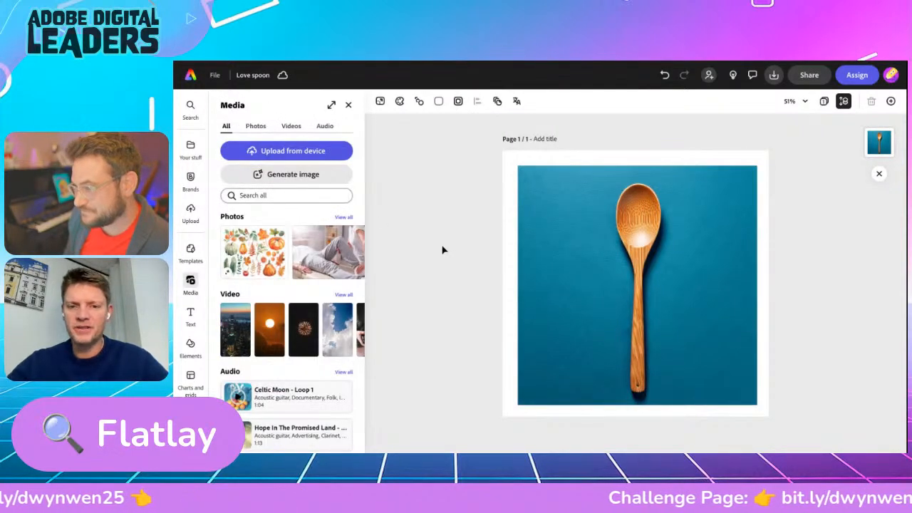
Step: Rotate the spoon image diagonally with its bowl toward the page's upper left and enlarge it to span the page corner to corner
left_click(552, 279)
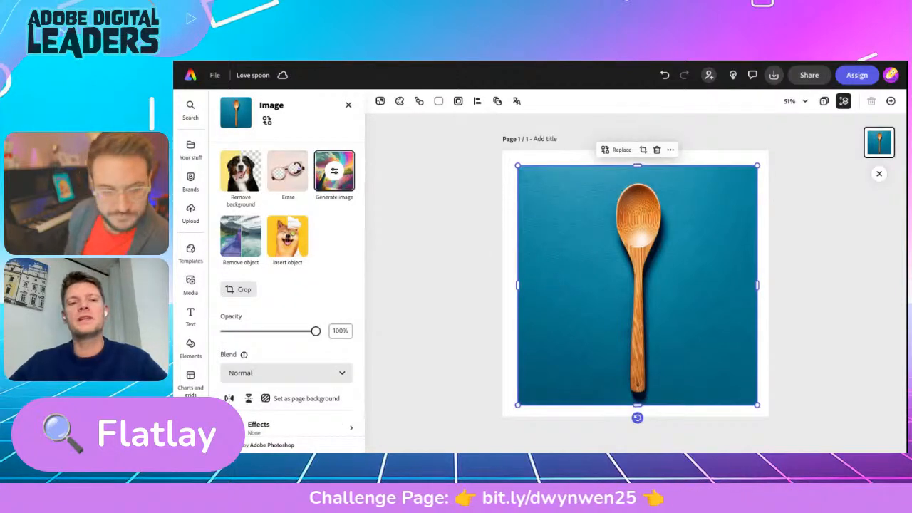
left_click_drag(637, 418, 705, 353)
left_click_drag(549, 202, 490, 168)
left_click_drag(484, 165, 487, 167)
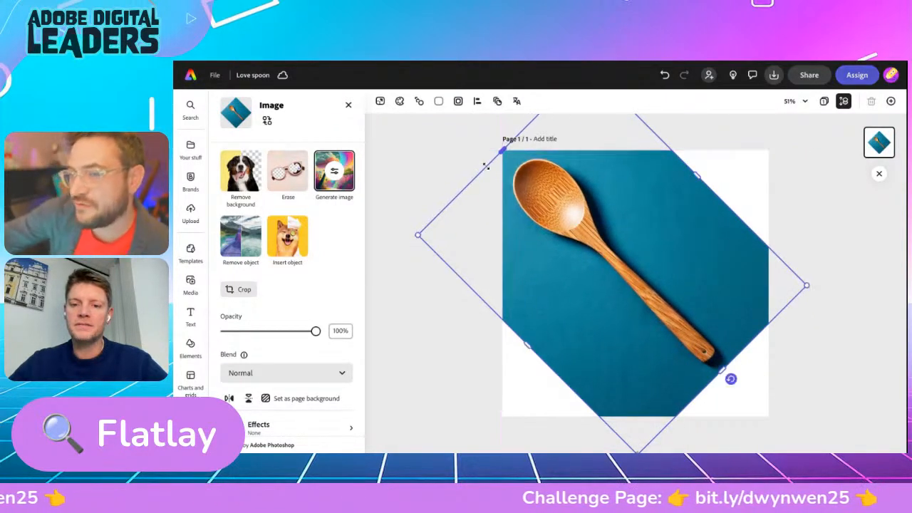
left_click_drag(721, 369, 768, 414)
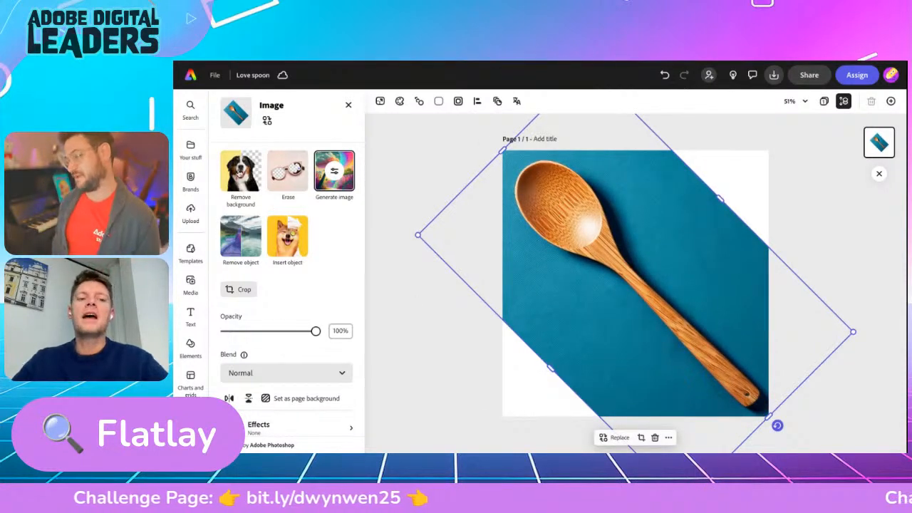
Step: Remove the blue background from the diagonal spoon image and deselect it
left_click(239, 173)
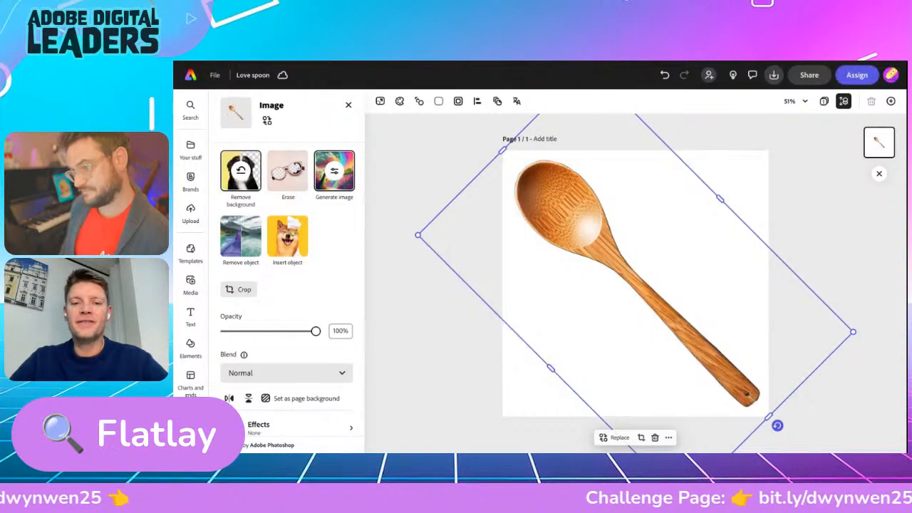
left_click(426, 345)
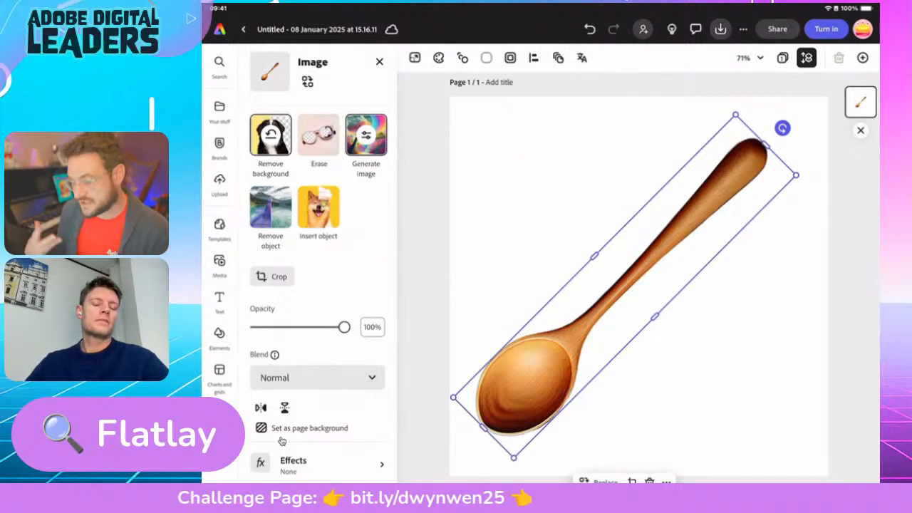
Step: Switch to Chrome and review the common lovespoon designs and their meanings on the St Dwynwen's Day challenge page
key("super+Up")
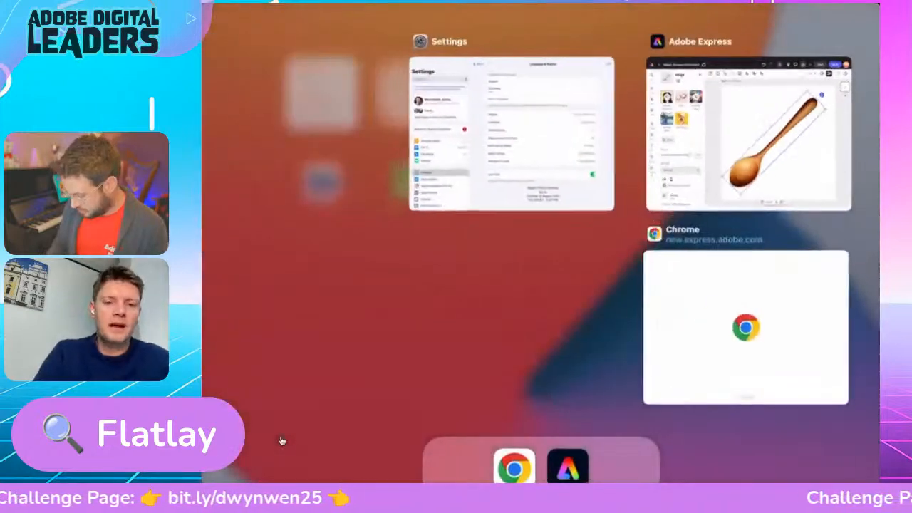
left_click(746, 327)
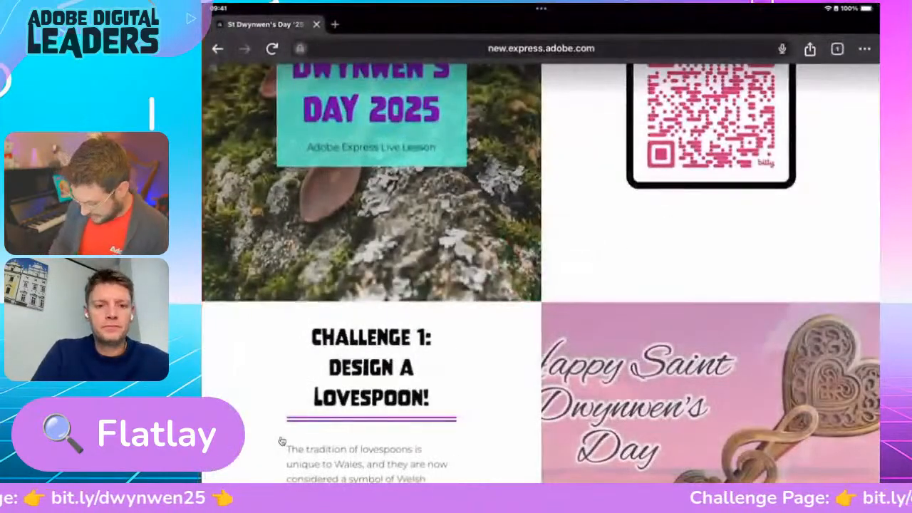
scroll(281, 442, "down", 3)
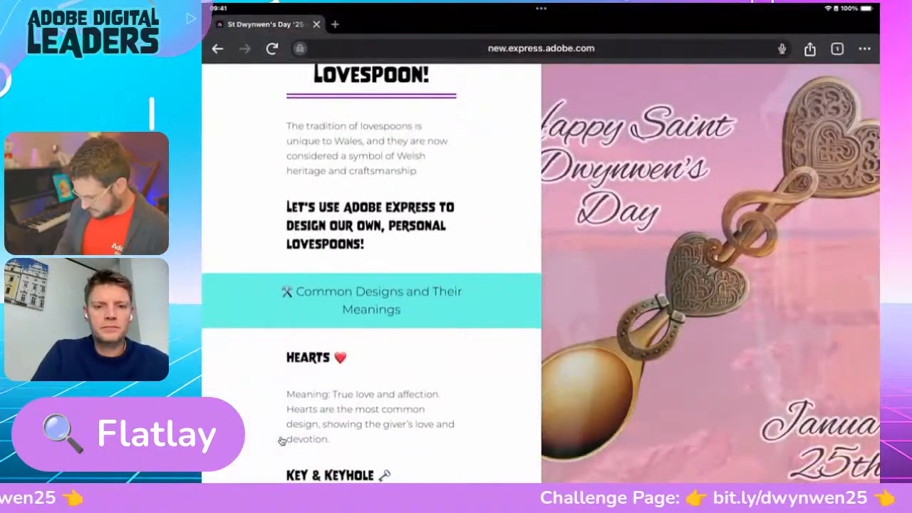
scroll(282, 441, "down", 3)
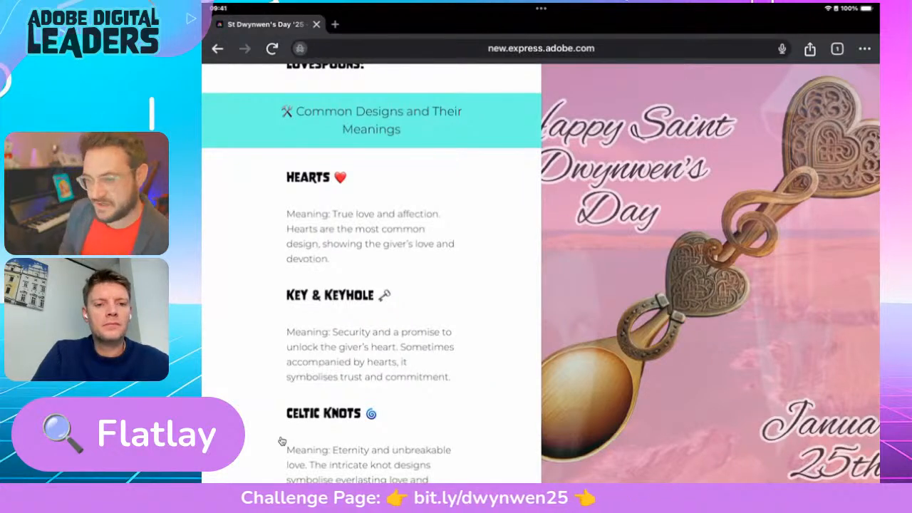
scroll(282, 441, "down", 2)
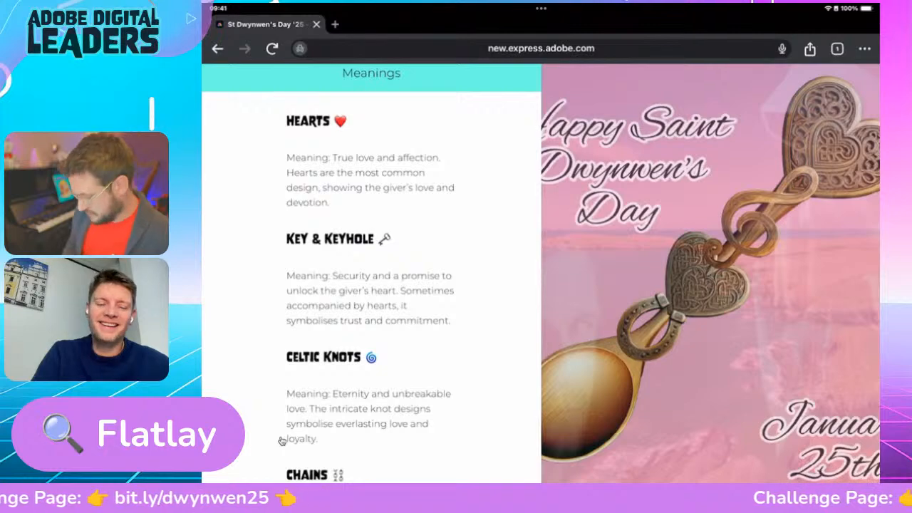
Step: Switch to Adobe Express and add a new square (1:1) AI image placeholder on the spoon page
key("super+Up")
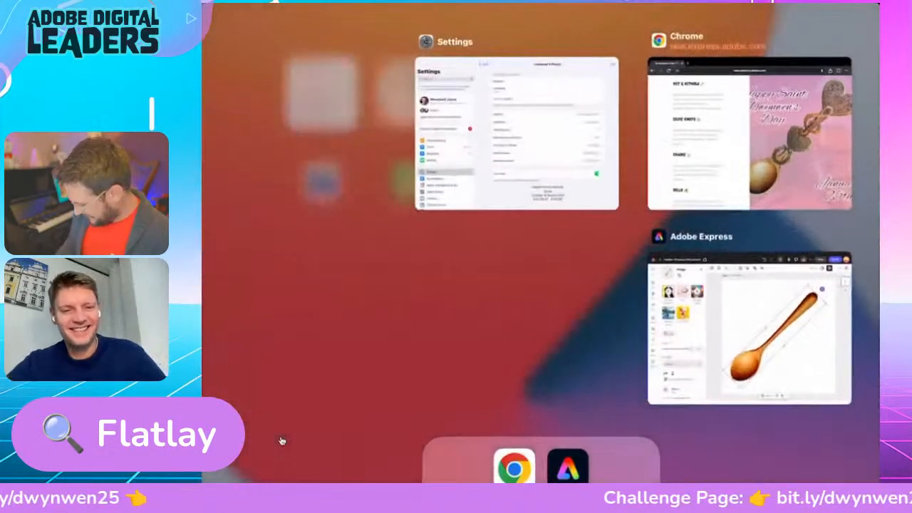
left_click(750, 328)
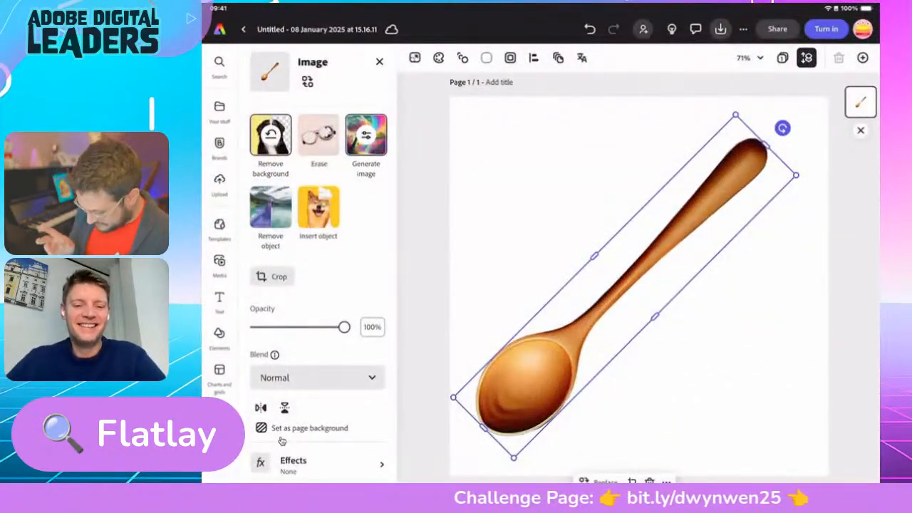
left_click(219, 260)
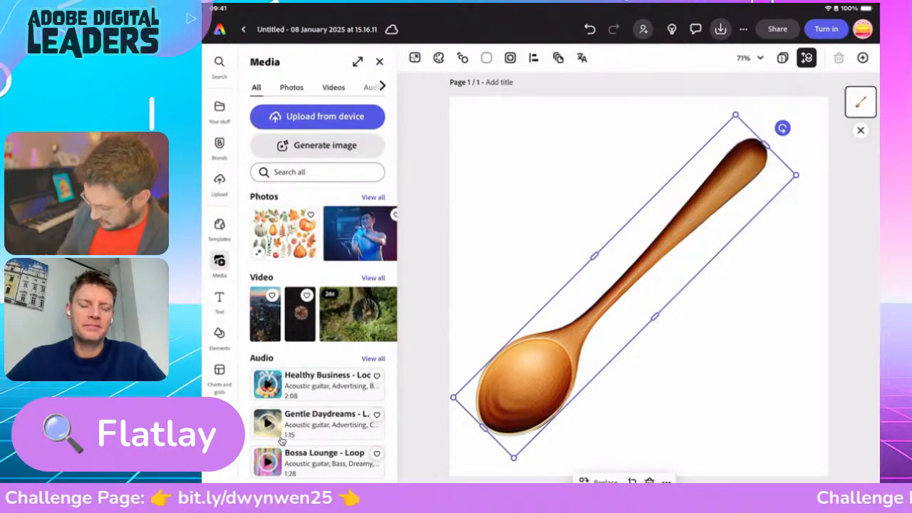
left_click(318, 145)
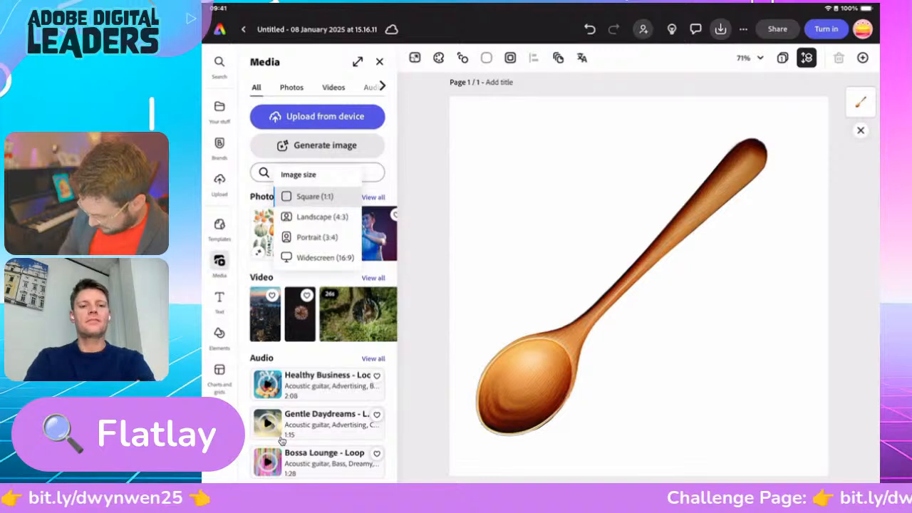
left_click(305, 195)
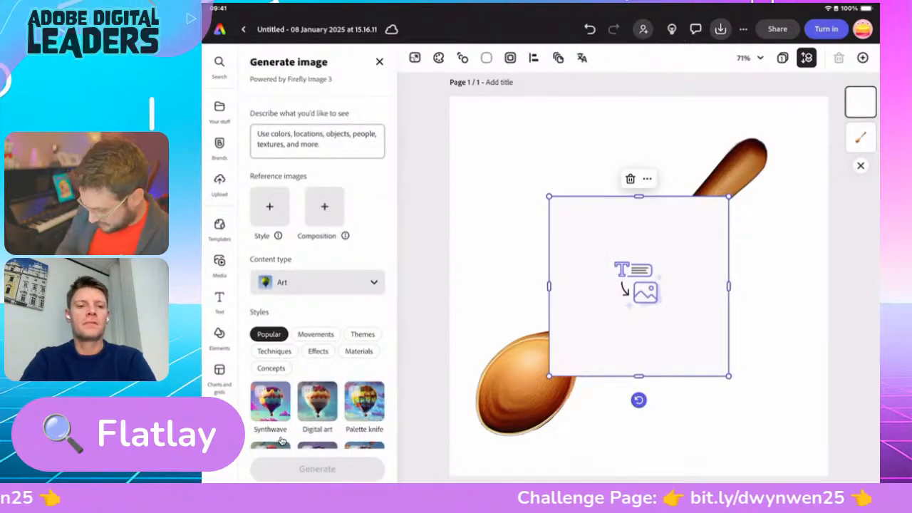
Step: Generate the image from the prompt "Wooden carved heart. Simple celtic style. Flatlay." with the Art content type
left_click(317, 142)
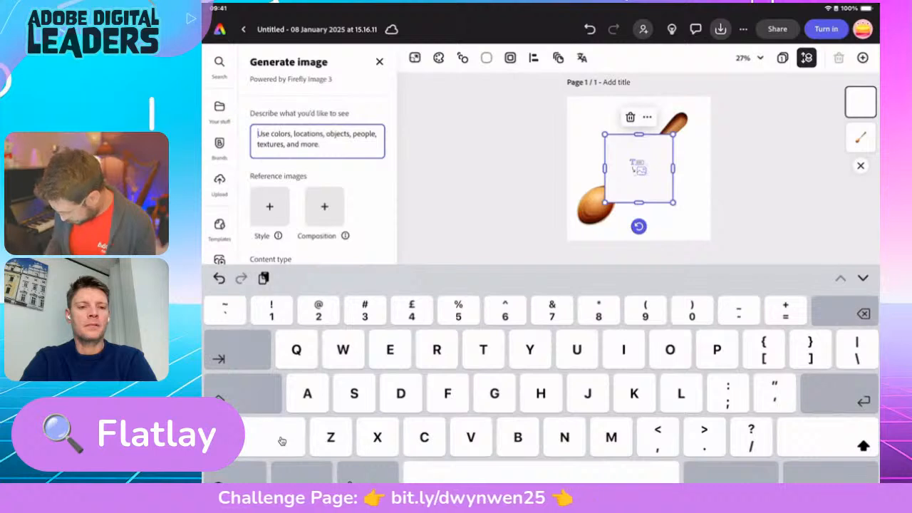
type("Wooden carved heard.")
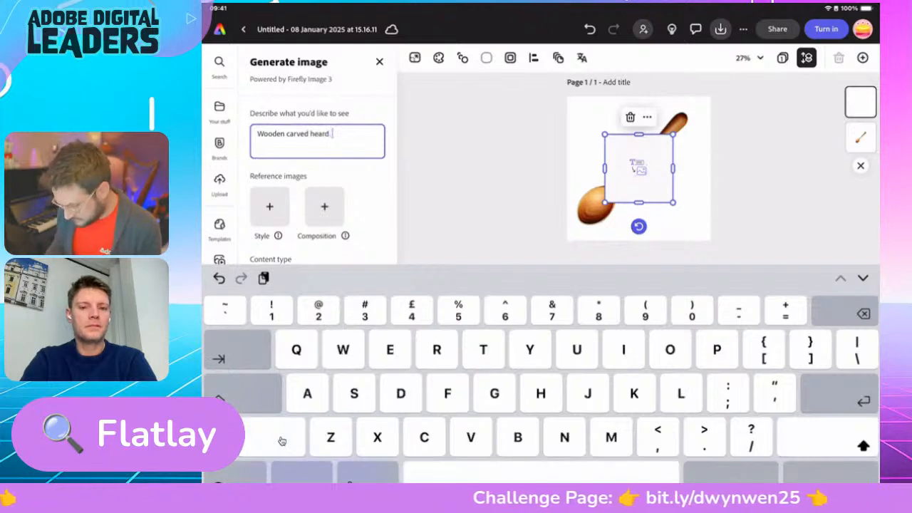
key("BackSpace")
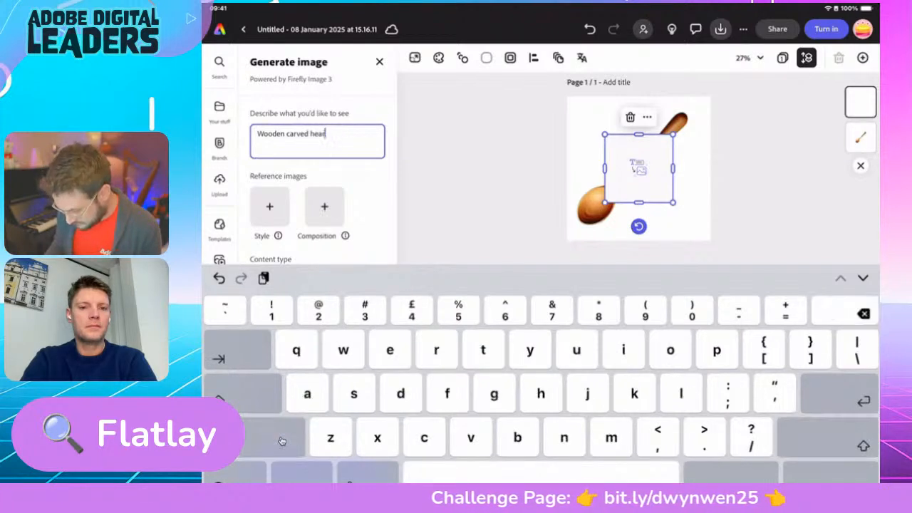
type("t")
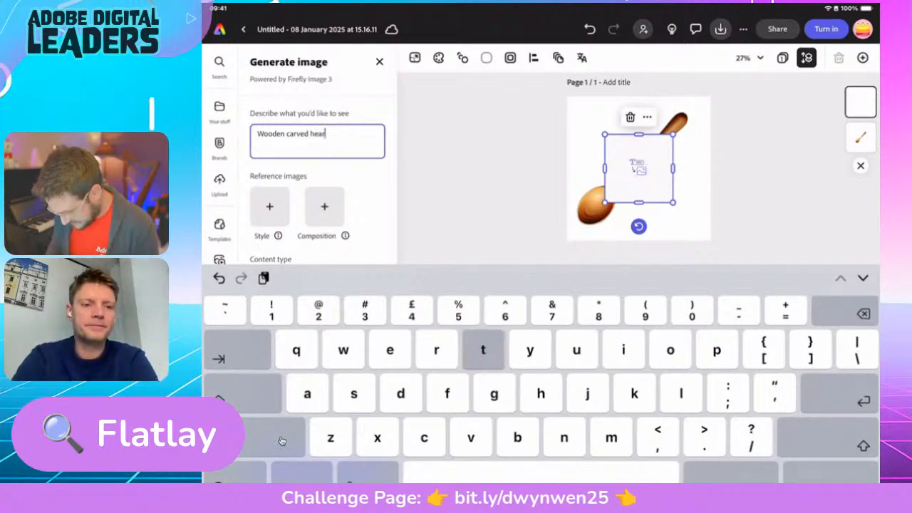
type(". ")
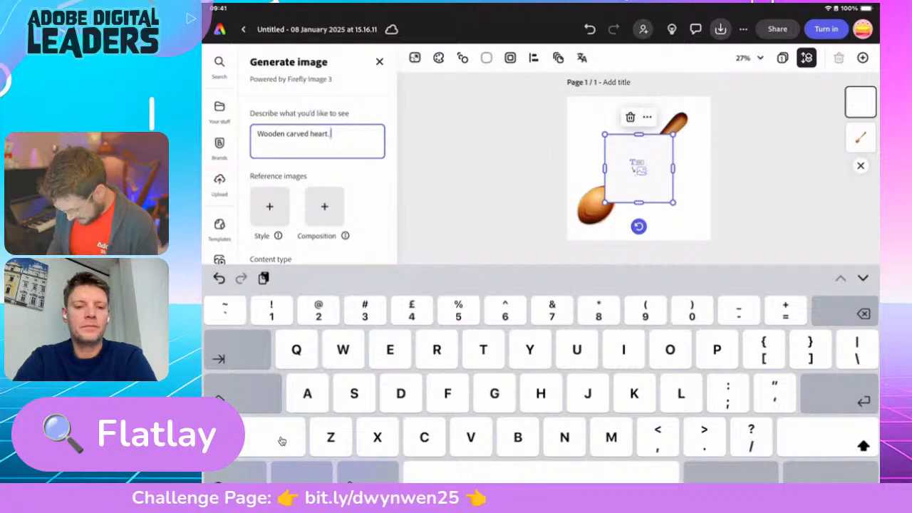
type("Simp")
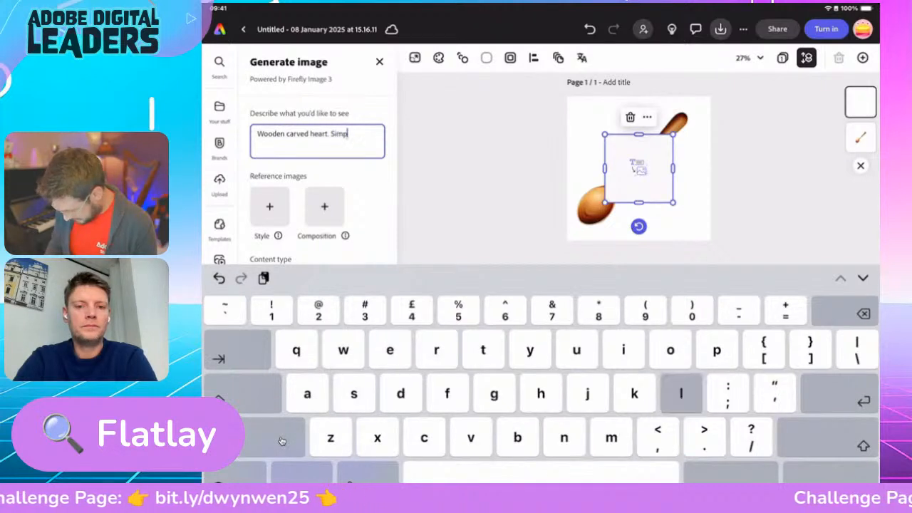
type("le ce")
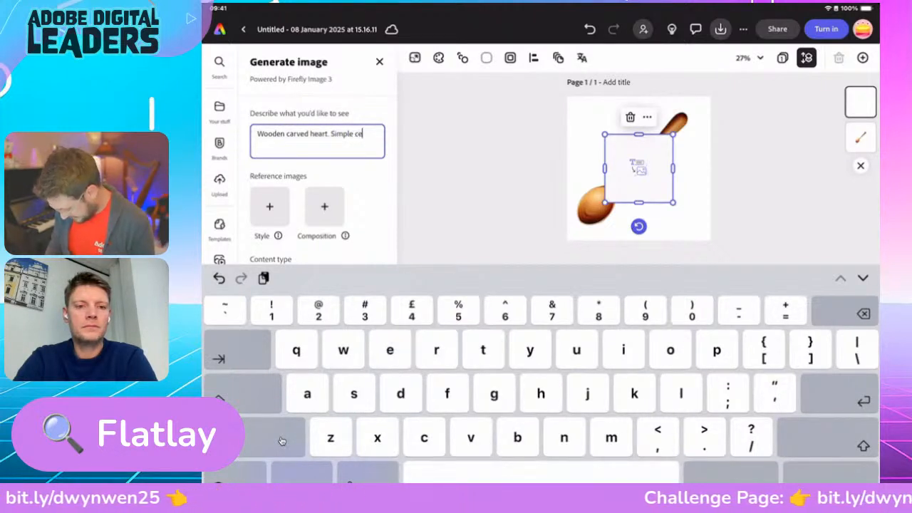
type("ltic style")
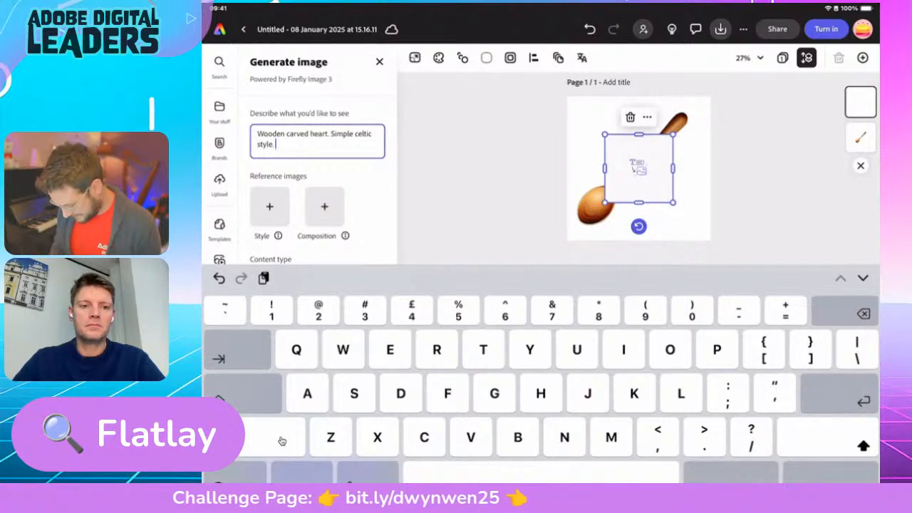
type("Flatlay")
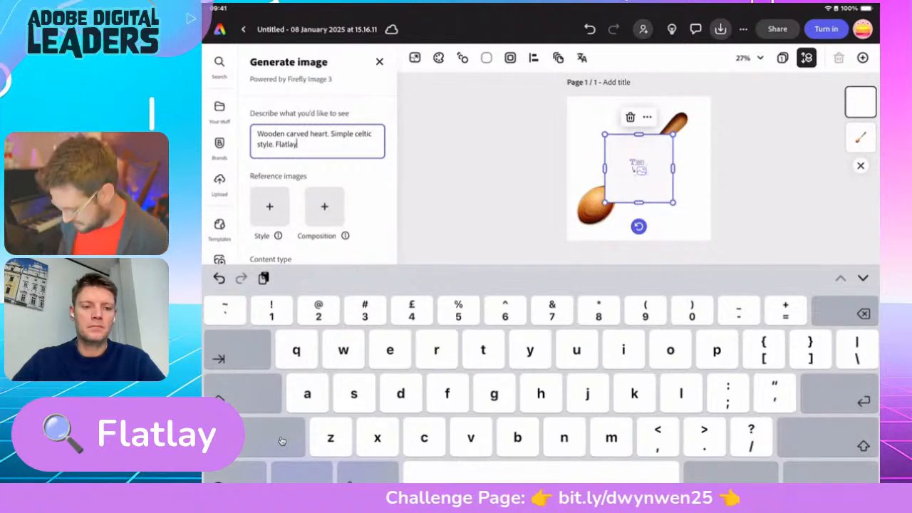
type(".")
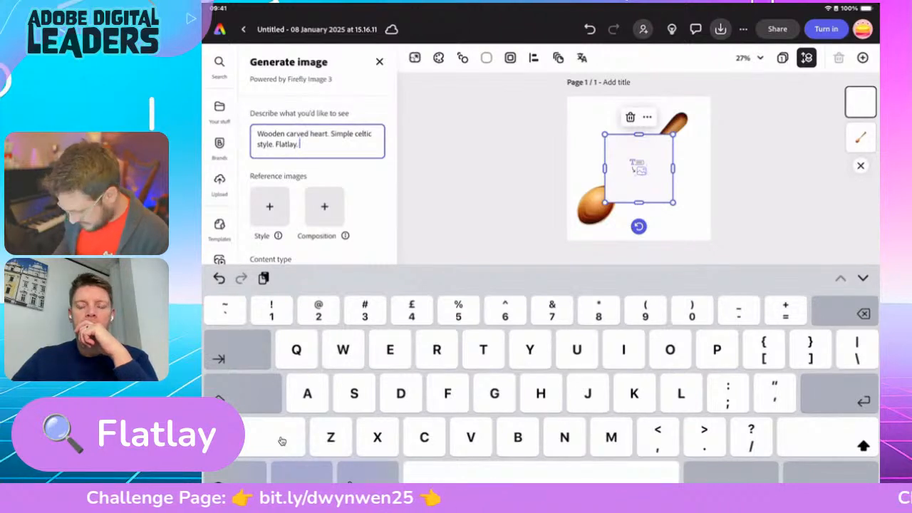
key("Escape")
scroll(281, 441, "down", 1)
scroll(282, 442, "down", 1)
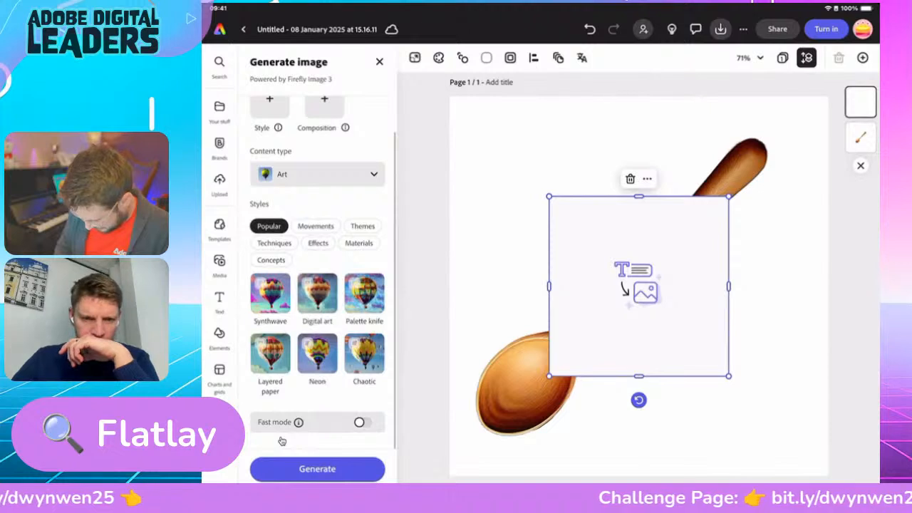
left_click(317, 469)
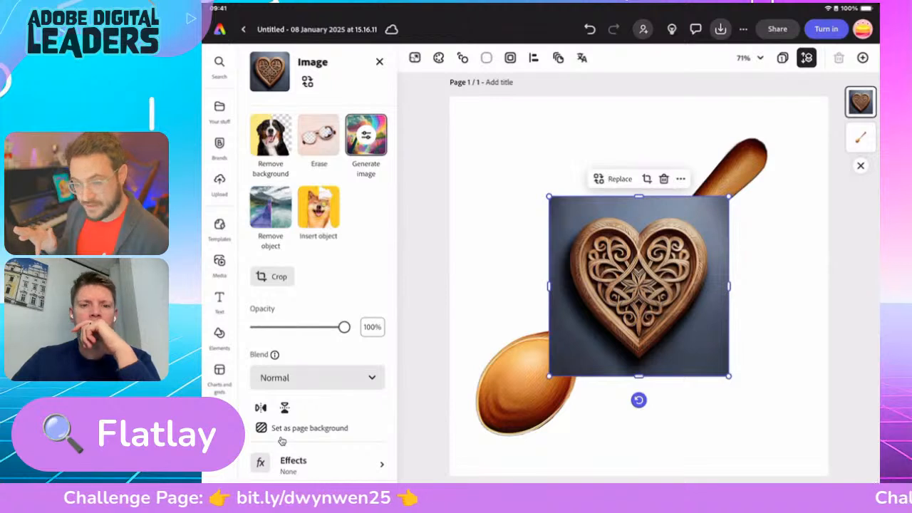
Step: Choose the generated heart with the central looped knot on the dark brown background and remove its background
scroll(281, 442, "down", 3)
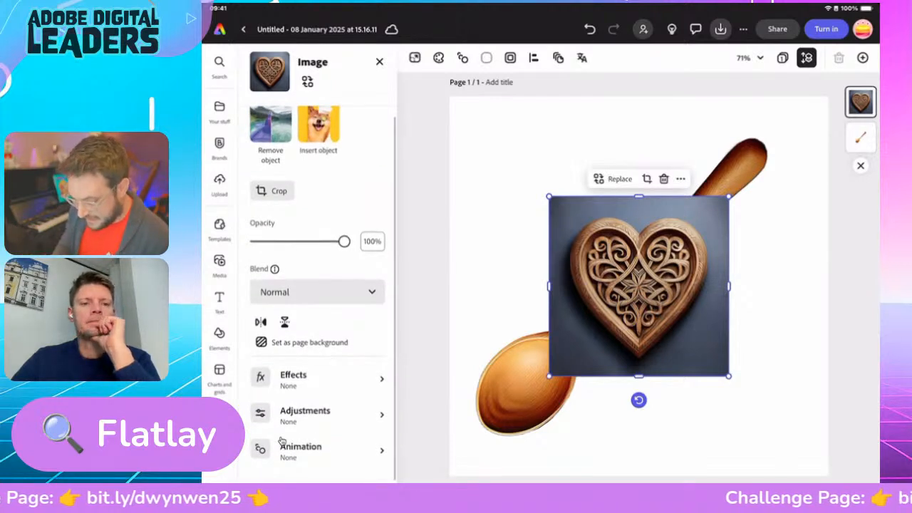
scroll(281, 442, "up", 3)
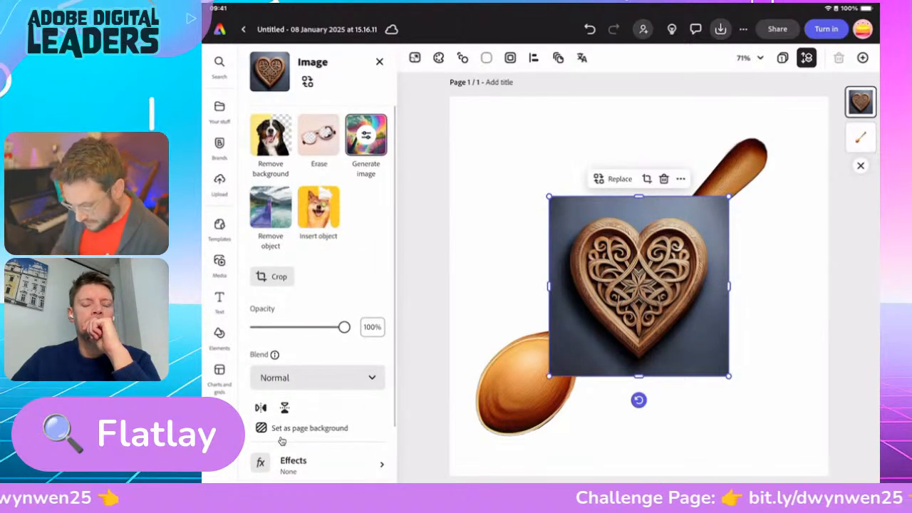
left_click(366, 136)
scroll(282, 442, "down", 5)
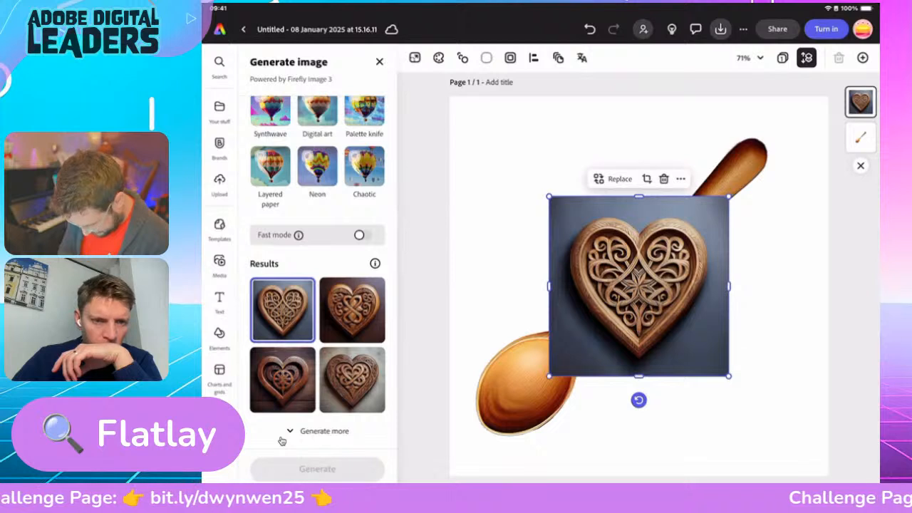
left_click(352, 310)
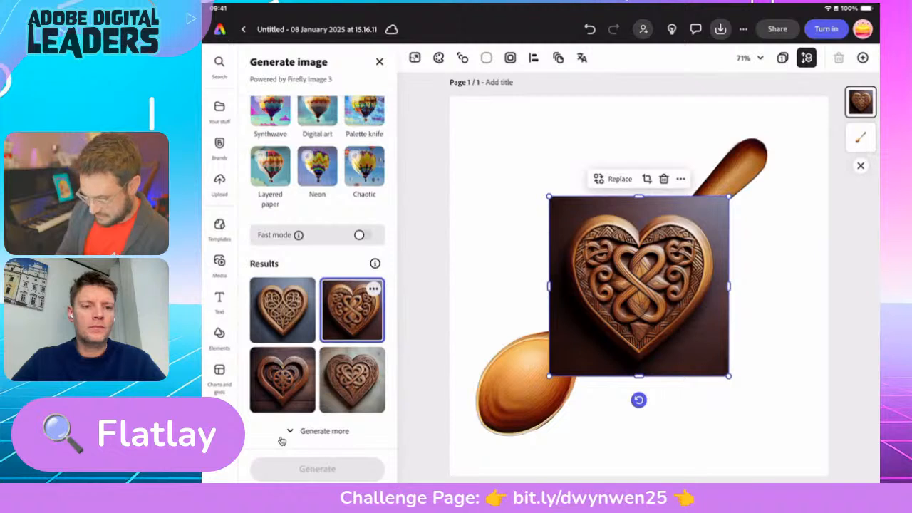
left_click(380, 62)
left_click(270, 137)
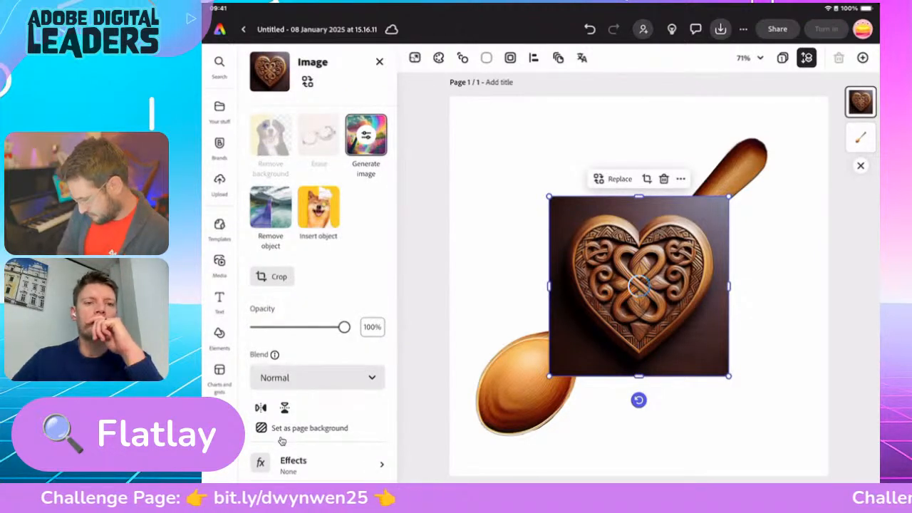
Step: Rotate the heart to line up with the diagonal spoon, shrink it and place it over the handle's end
left_click_drag(640, 385, 563, 347)
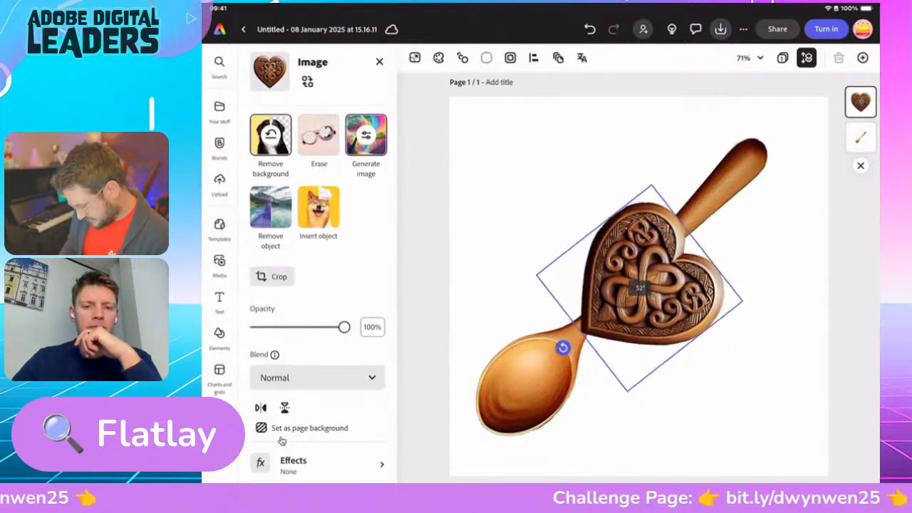
left_click_drag(742, 303, 696, 294)
left_click_drag(550, 333, 557, 338)
left_click_drag(620, 278, 771, 141)
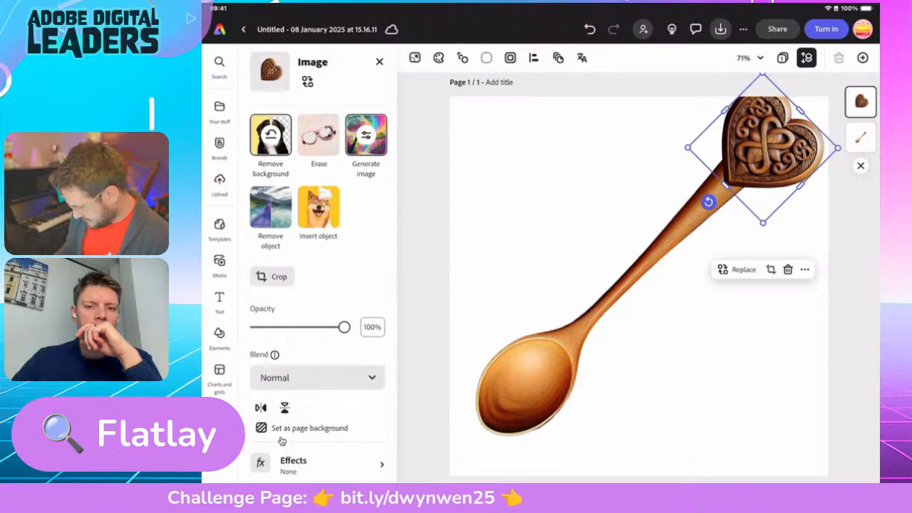
Step: Duplicate the heart and replace the copy's image with the generated heart variation on the blue background
left_click(804, 270)
left_click(777, 87)
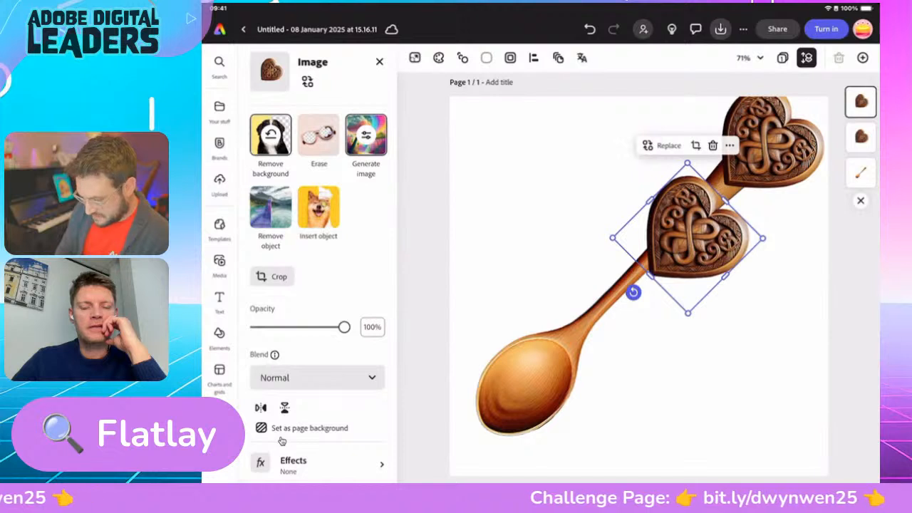
left_click(366, 136)
scroll(282, 442, "down", 3)
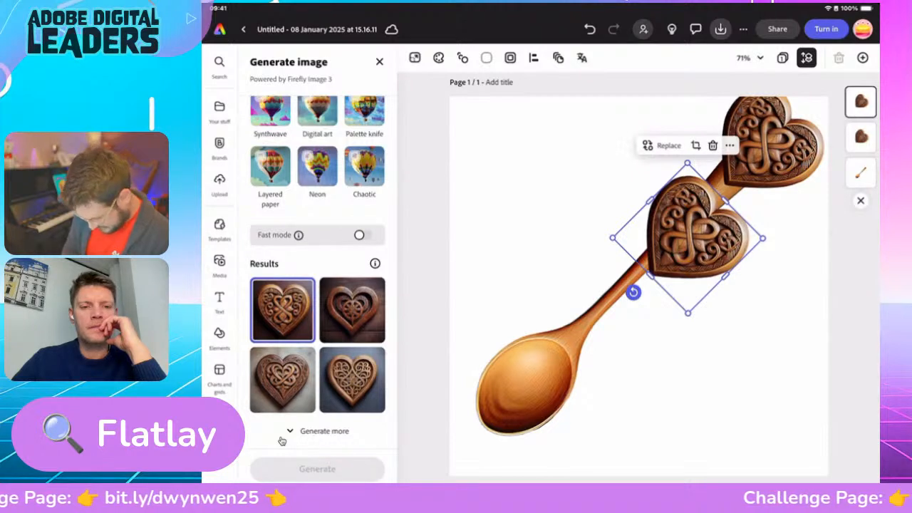
left_click(353, 381)
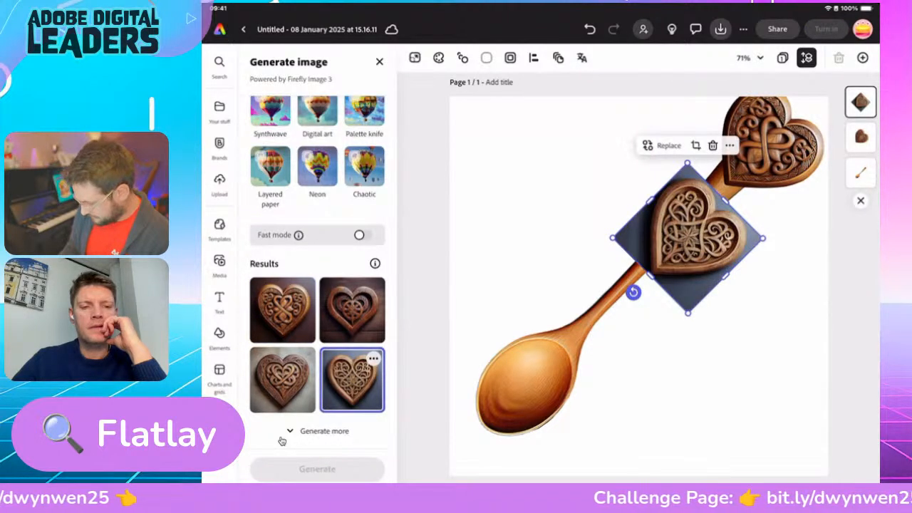
left_click(379, 62)
left_click(689, 238)
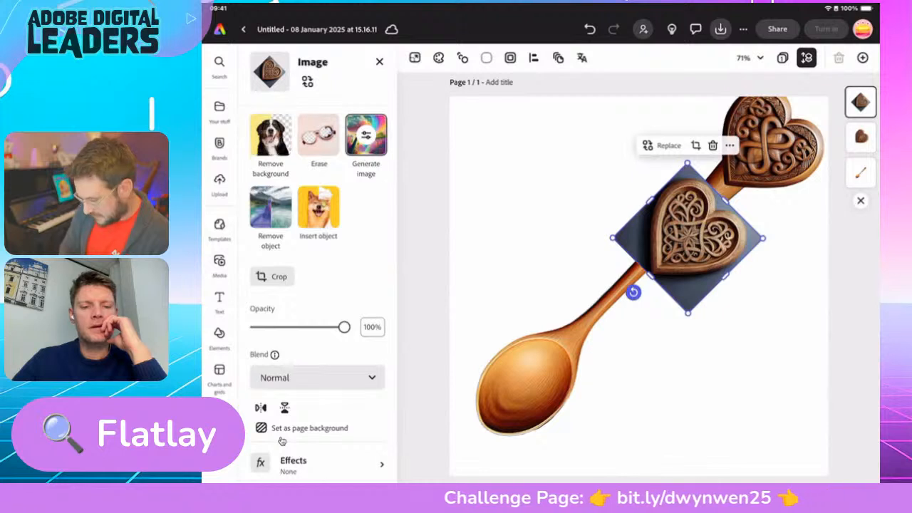
left_click_drag(762, 238, 642, 267)
left_click(219, 264)
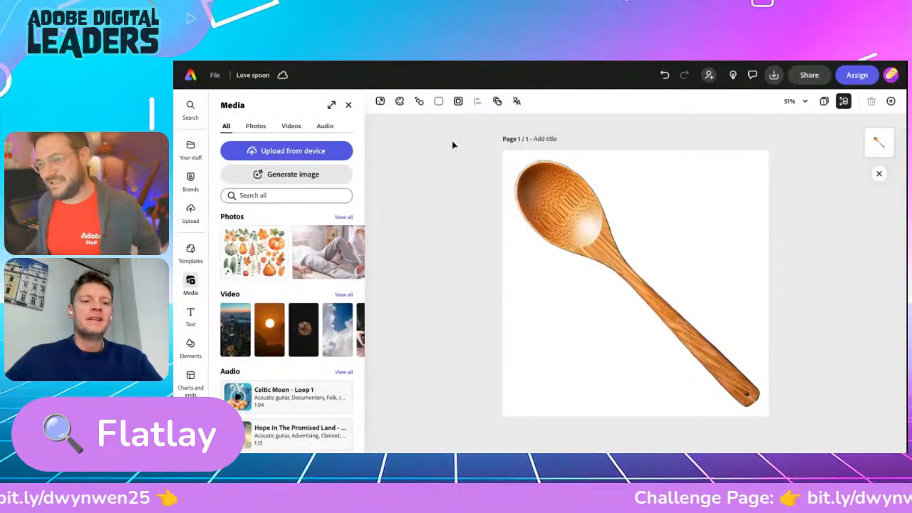
left_click(348, 105)
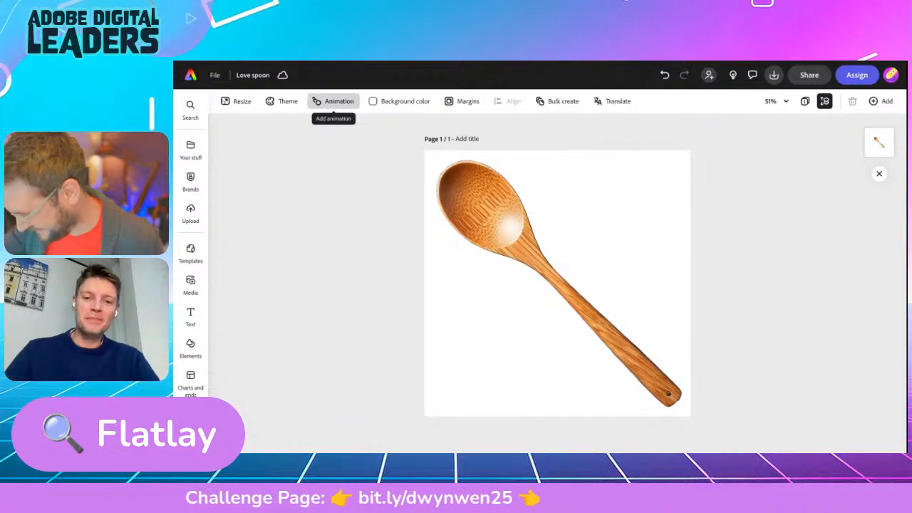
Step: Generate a square image from the prompt "wooden sardine in the shape of a heart. flatlay." with Fast mode turned off
left_click(191, 282)
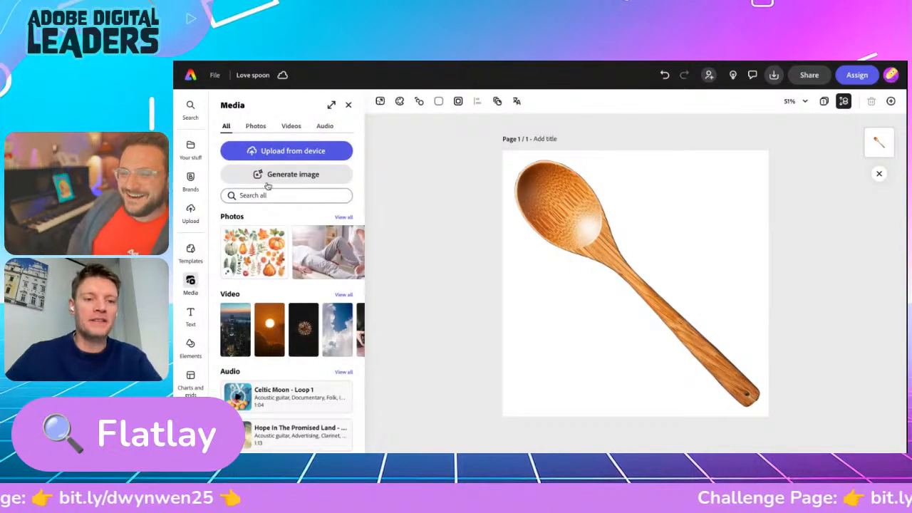
left_click(265, 176)
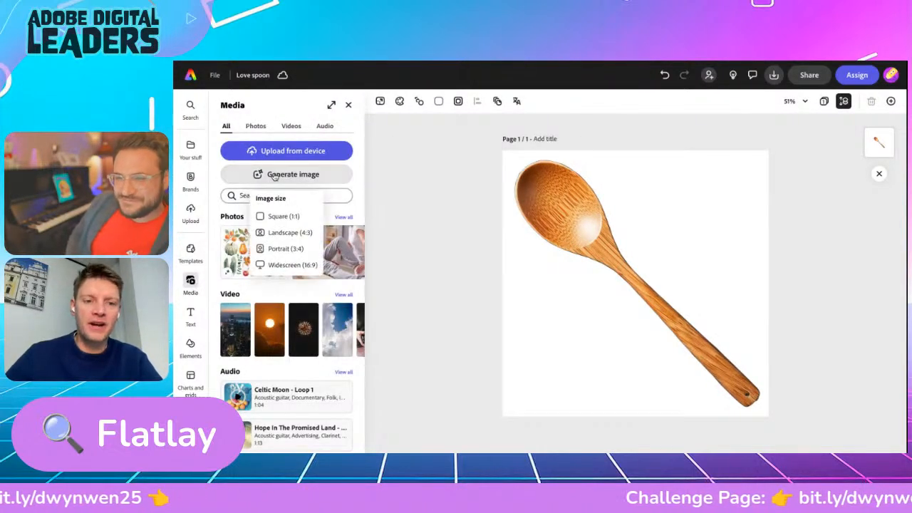
left_click(275, 217)
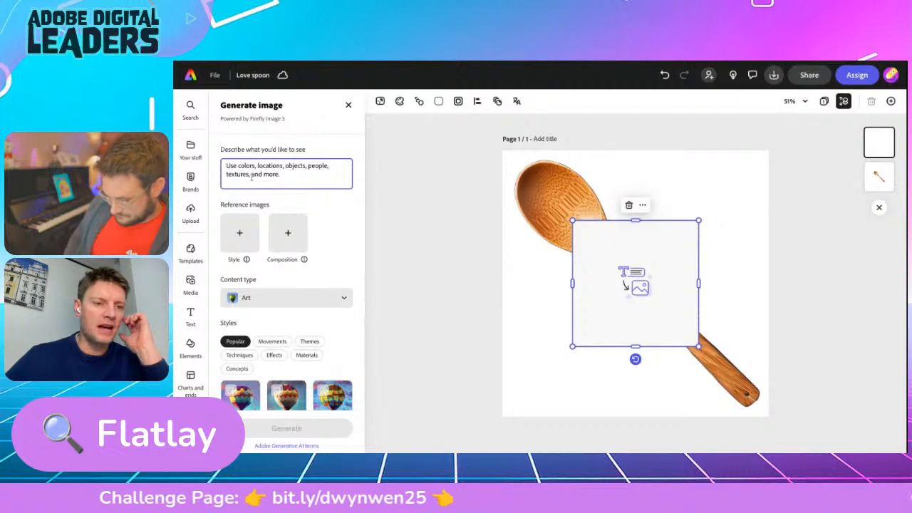
type("wooden sardine in the shape of a heart")
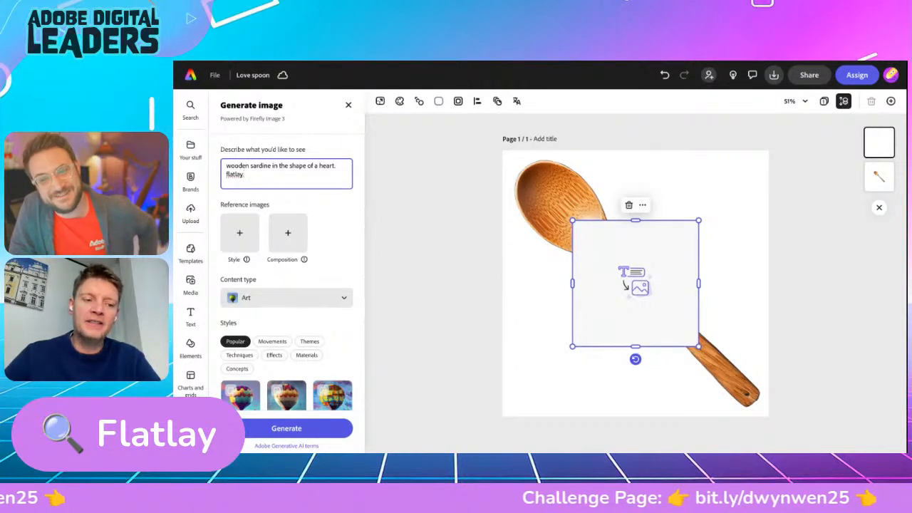
type(".")
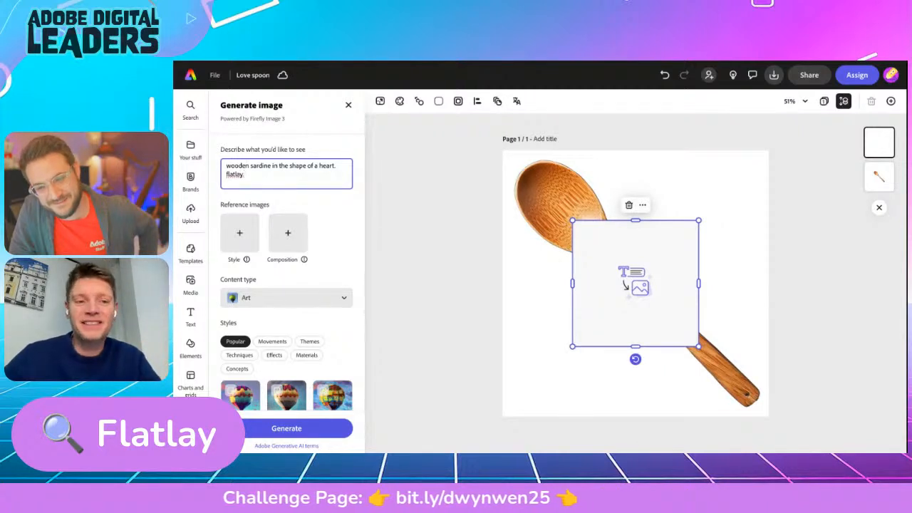
scroll(264, 356, "down", 4)
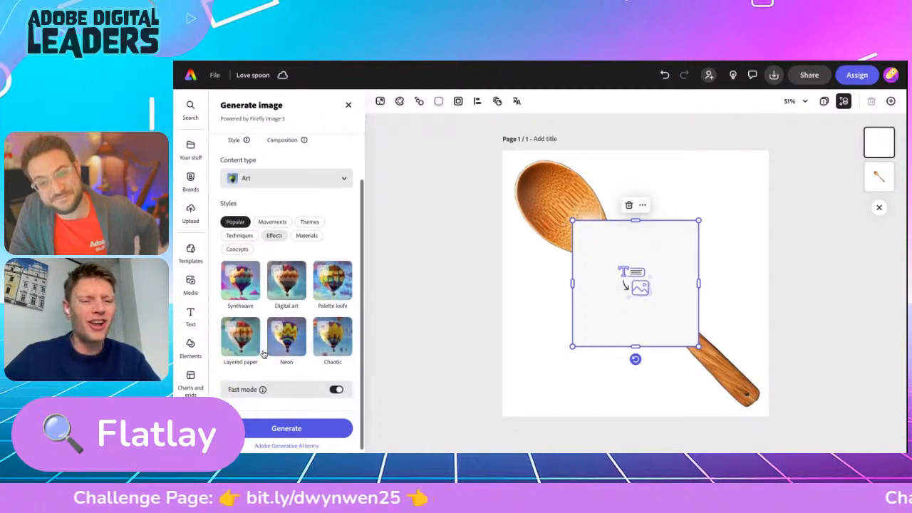
left_click(335, 388)
left_click(282, 431)
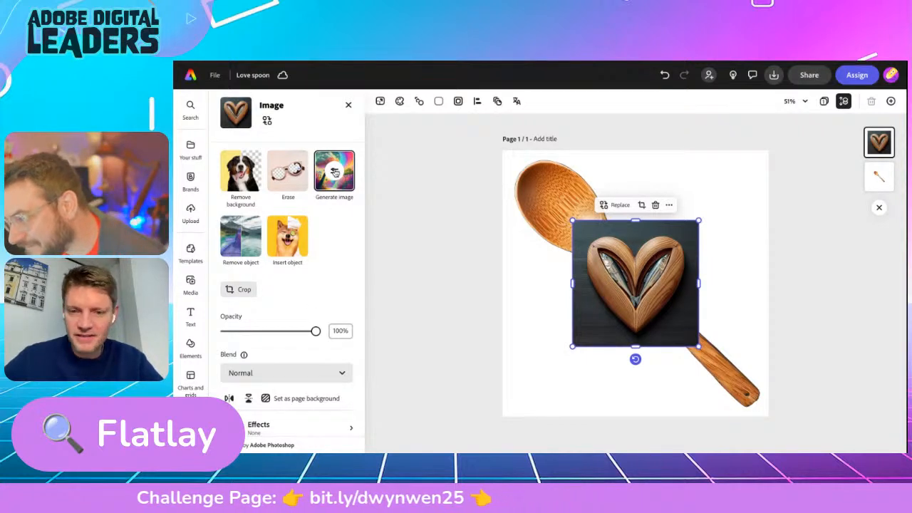
left_click(335, 173)
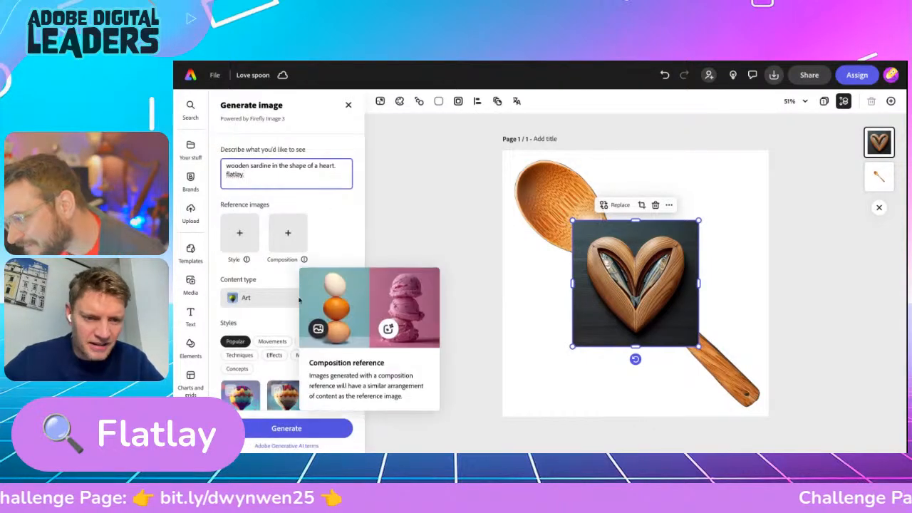
scroll(254, 239, "down", 3)
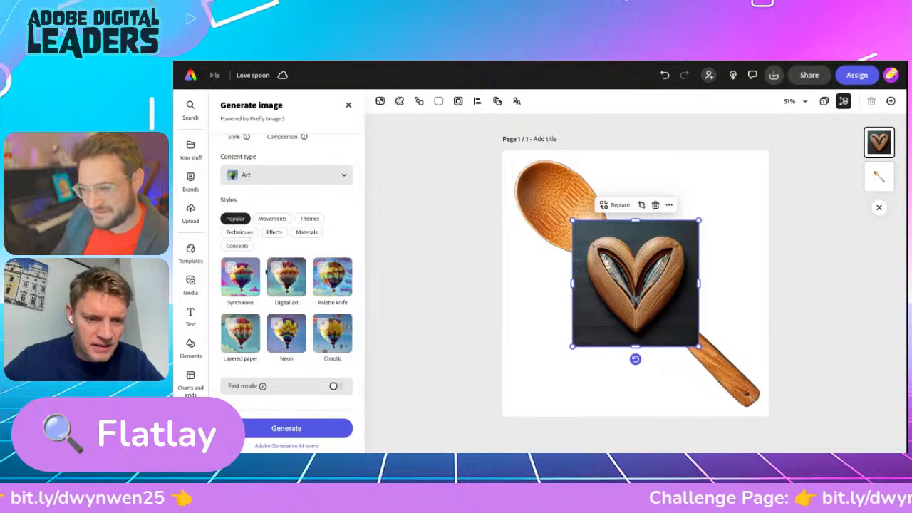
scroll(279, 302, "up", 3)
left_click(655, 274)
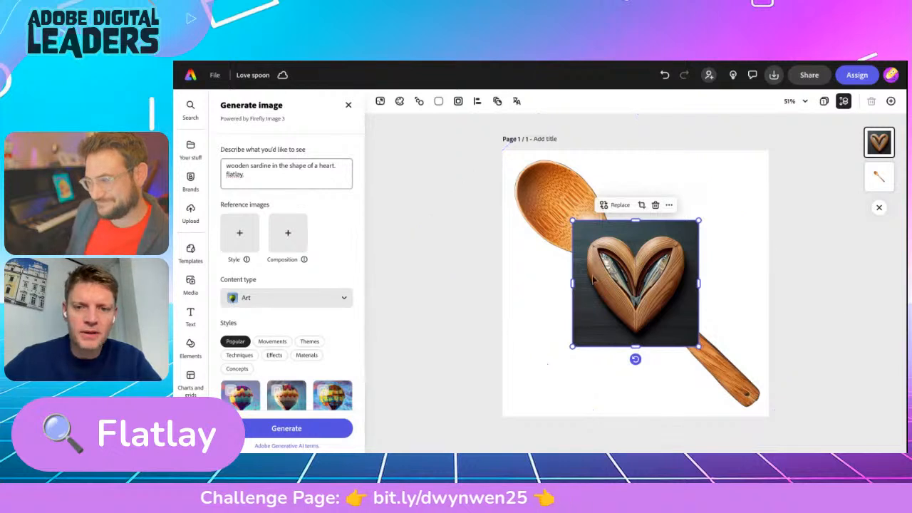
left_click(349, 104)
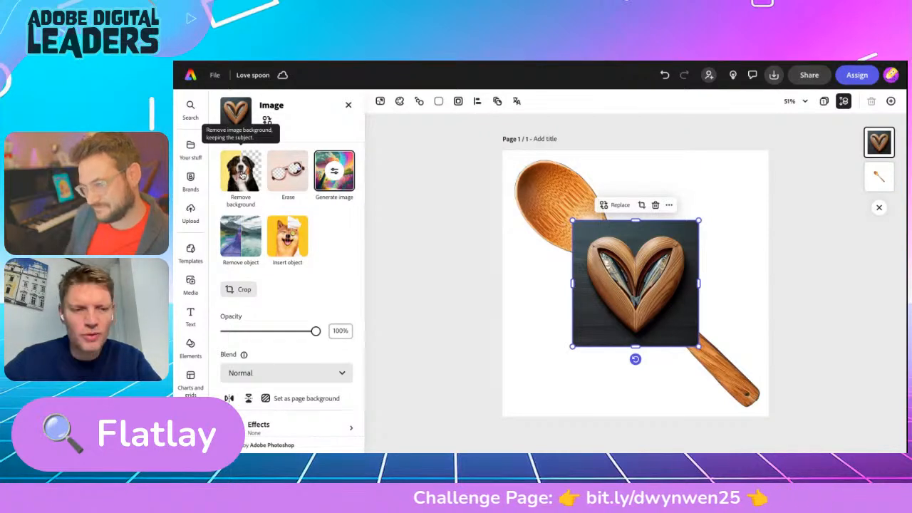
Step: Remove the wooden sardine heart's background and rotate the heart so its tip points down along the diagonal spoon handle
left_click(242, 177)
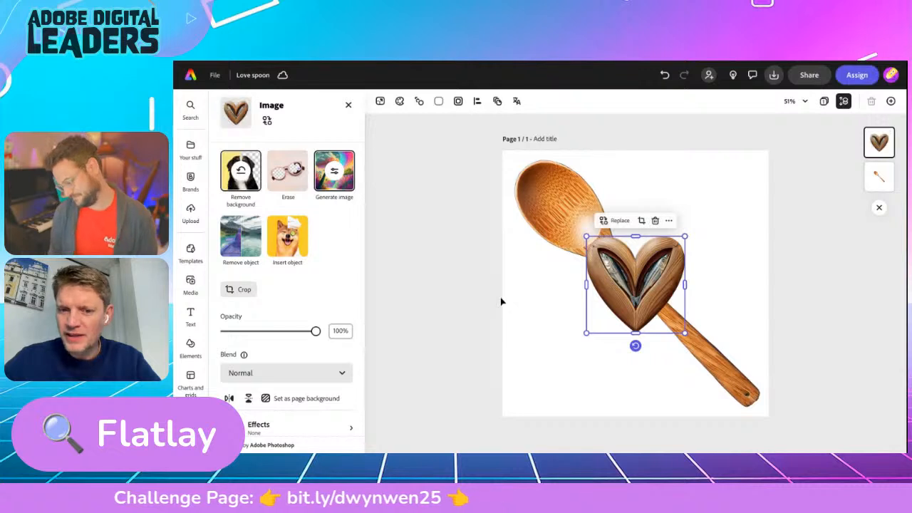
left_click_drag(636, 347, 678, 328)
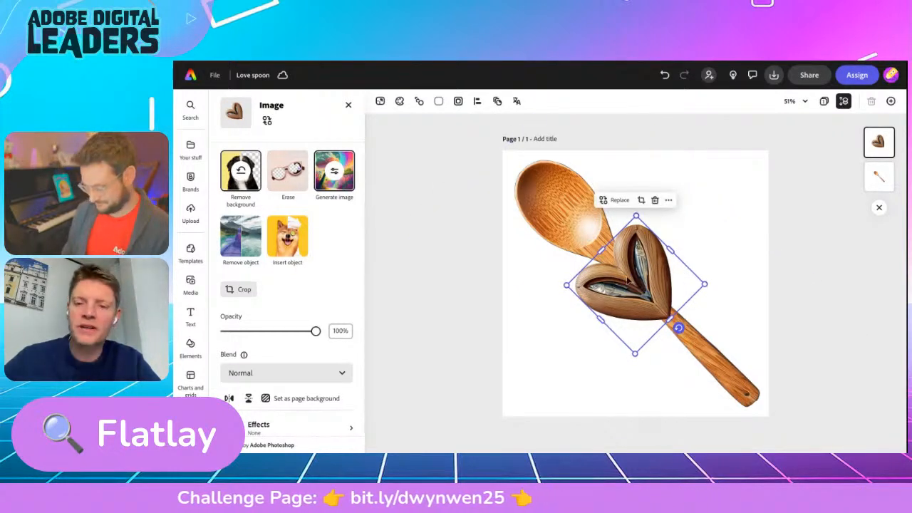
Step: Shrink the sardine heart and place it over the end of the spoon's handle
left_click_drag(629, 281, 676, 329)
left_click_drag(722, 371, 635, 277)
left_click_drag(610, 249, 705, 343)
left_click_drag(666, 307, 722, 371)
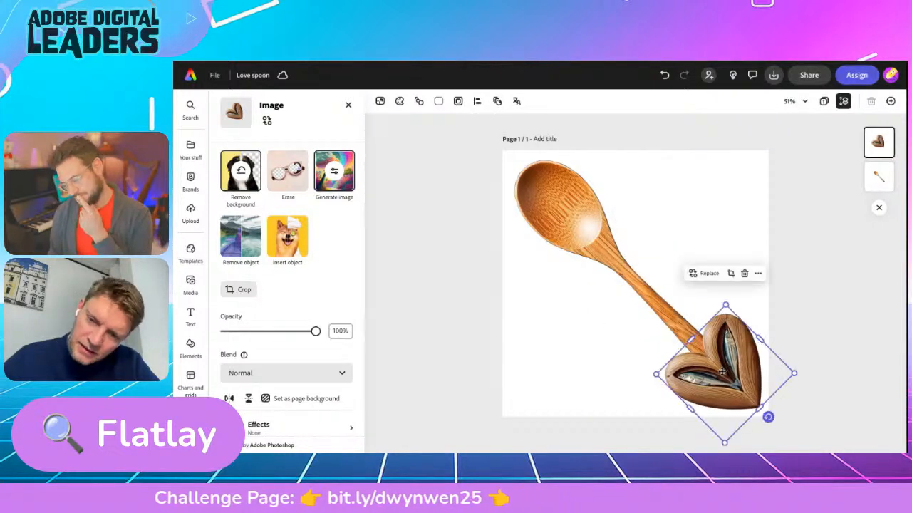
left_click_drag(726, 306, 726, 347)
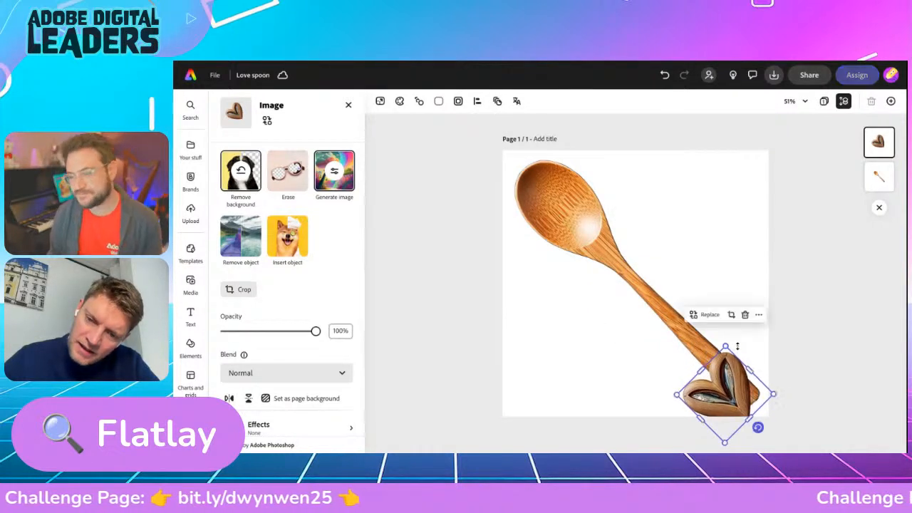
left_click_drag(727, 385, 737, 372)
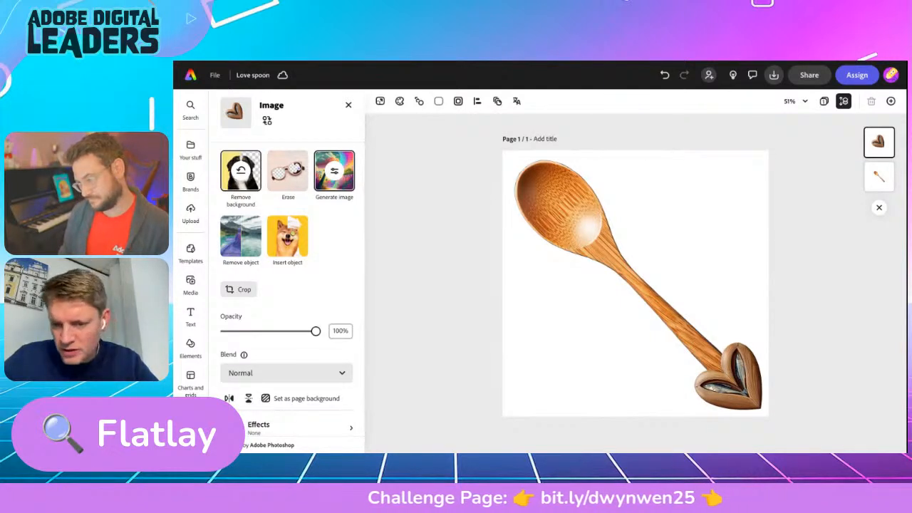
left_click_drag(737, 373, 737, 373)
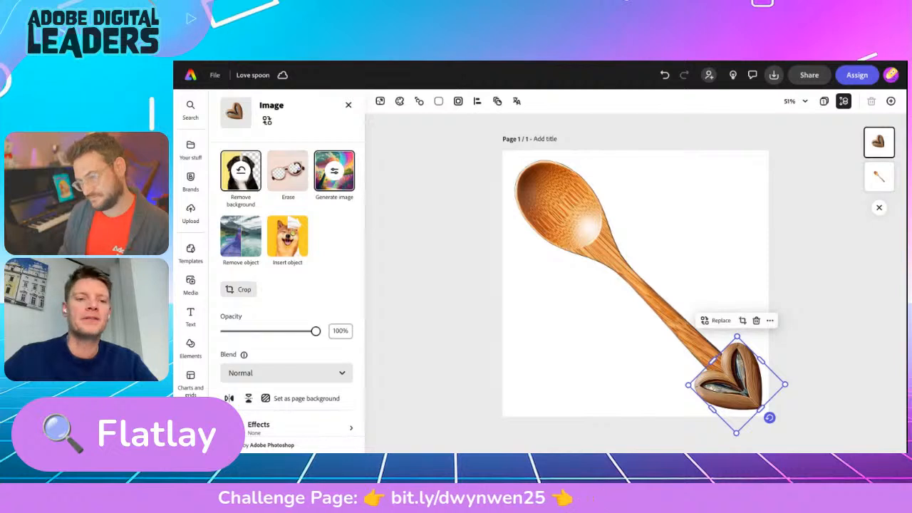
Step: Try replacing the heart at the handle's end with the generated blue-sardine variation, and undo the replacement
left_click(332, 169)
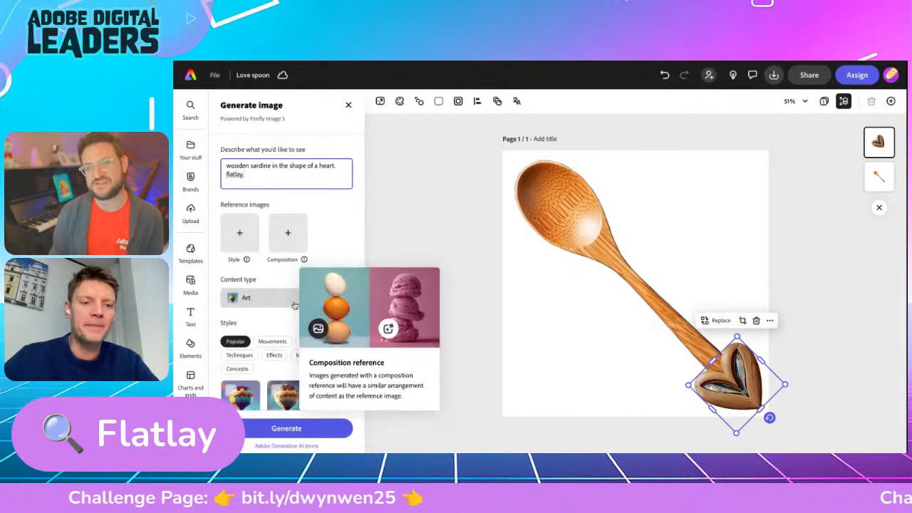
scroll(295, 306, "down", 3)
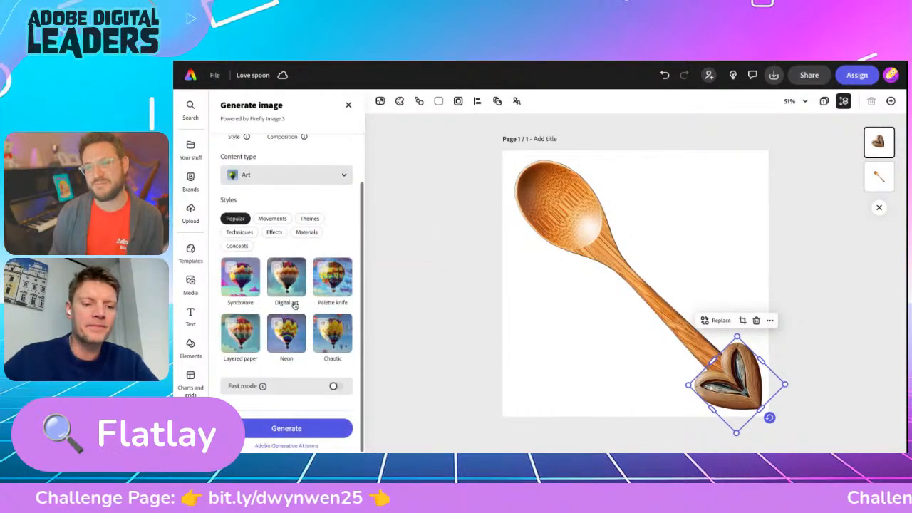
left_click(290, 430)
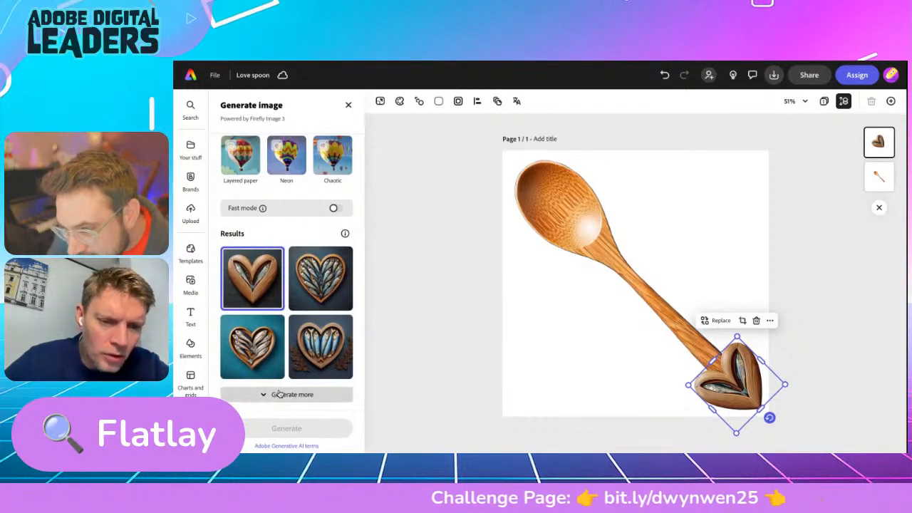
left_click(315, 345)
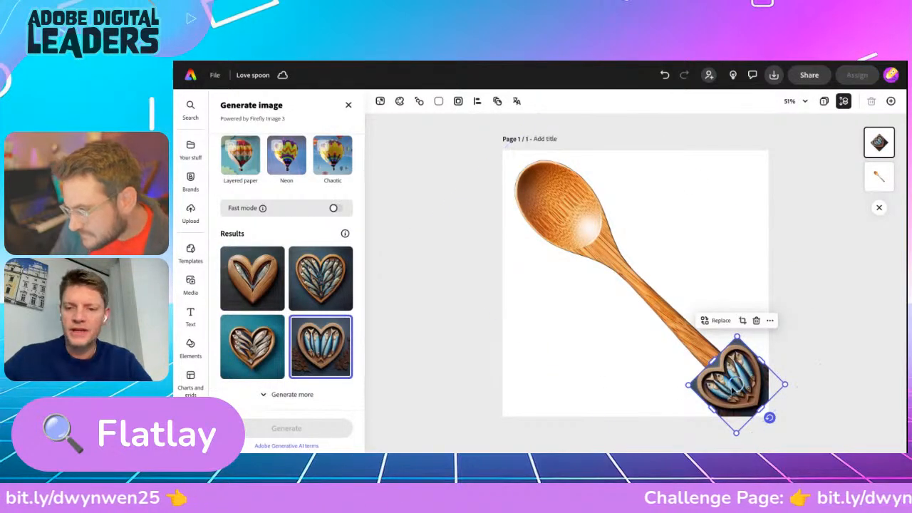
left_click_drag(734, 389, 662, 339)
key("ctrl+z")
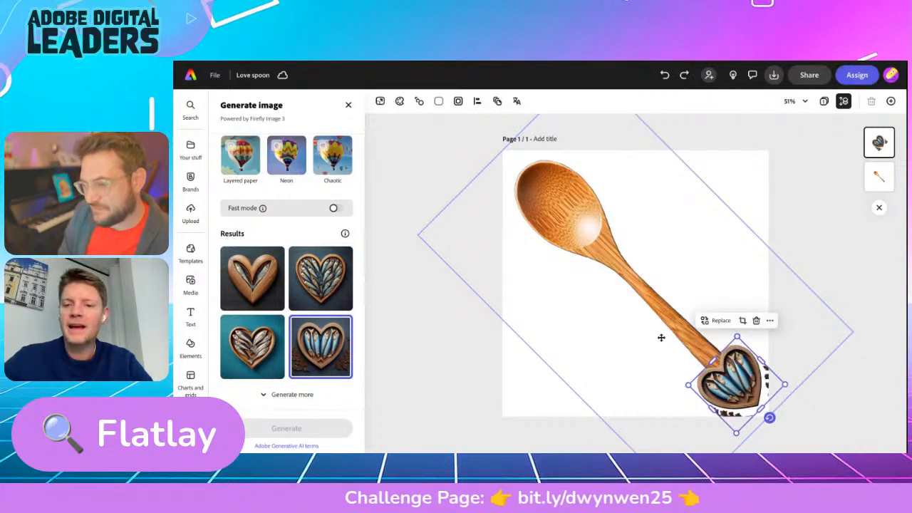
left_click(664, 75)
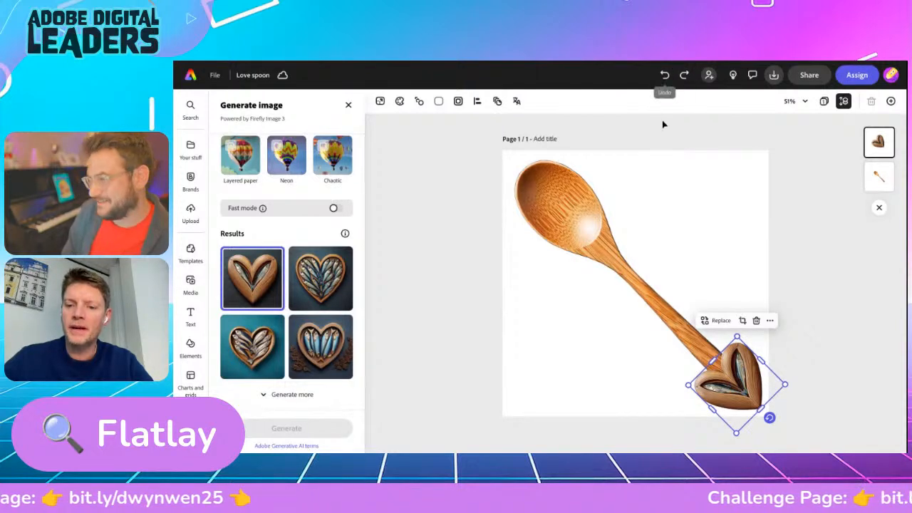
Step: Duplicate the heart, place the copy on the handle just below the bowl and rotate its tip towards the bowl
left_click(770, 323)
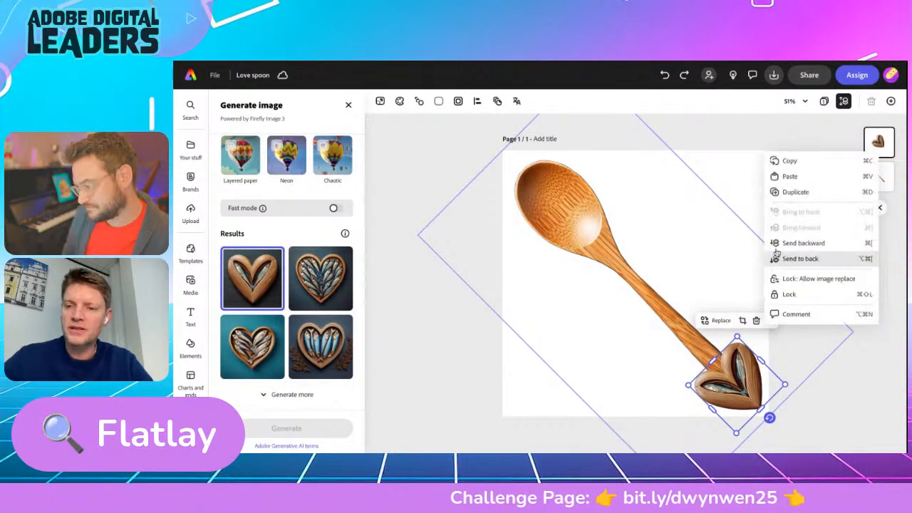
left_click(792, 192)
left_click_drag(738, 369, 617, 250)
left_click_drag(612, 216, 589, 239)
mouse_move(589, 237)
left_mouse_down()
mouse_move(617, 265)
mouse_move(600, 248)
left_mouse_up()
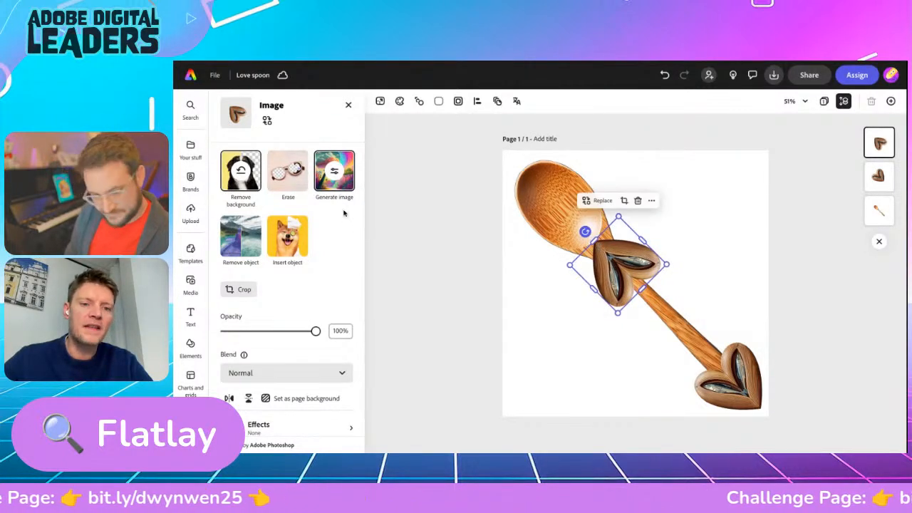
Step: Replace the copied heart's image with the generated variation showing blue sardines in a heart with leaves around it
left_click(334, 173)
scroll(312, 292, "down", 4)
scroll(312, 292, "up", 4)
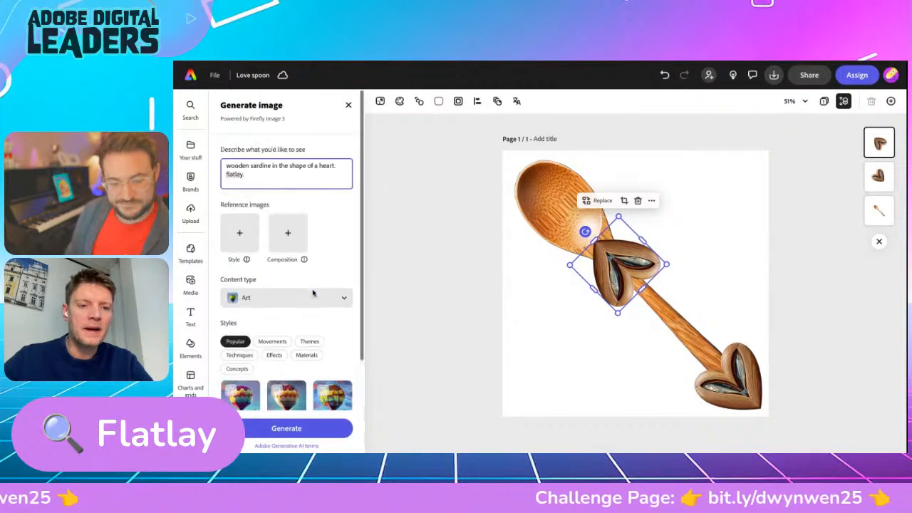
left_click(295, 429)
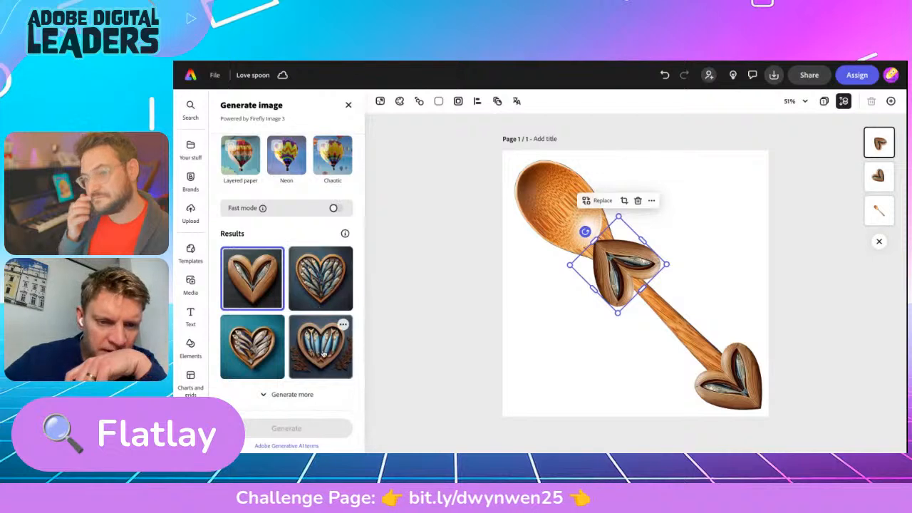
left_click(324, 354)
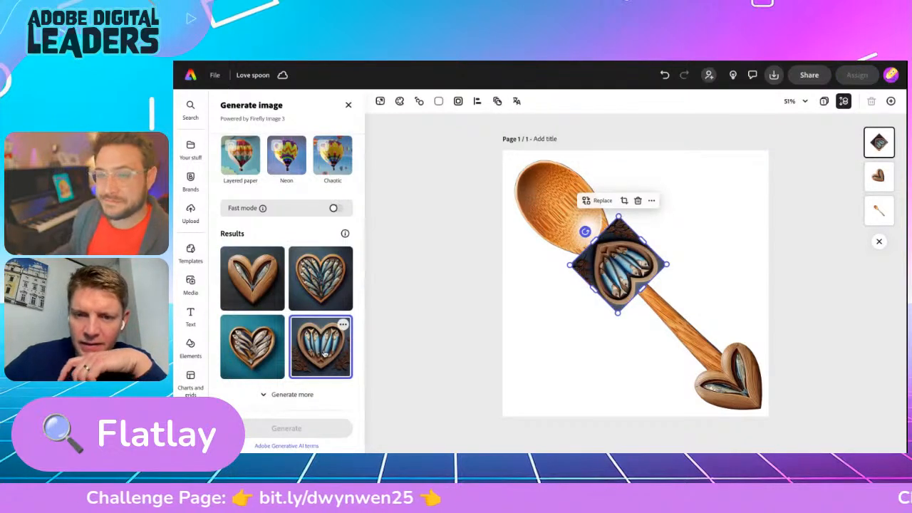
scroll(269, 216, "up", 5)
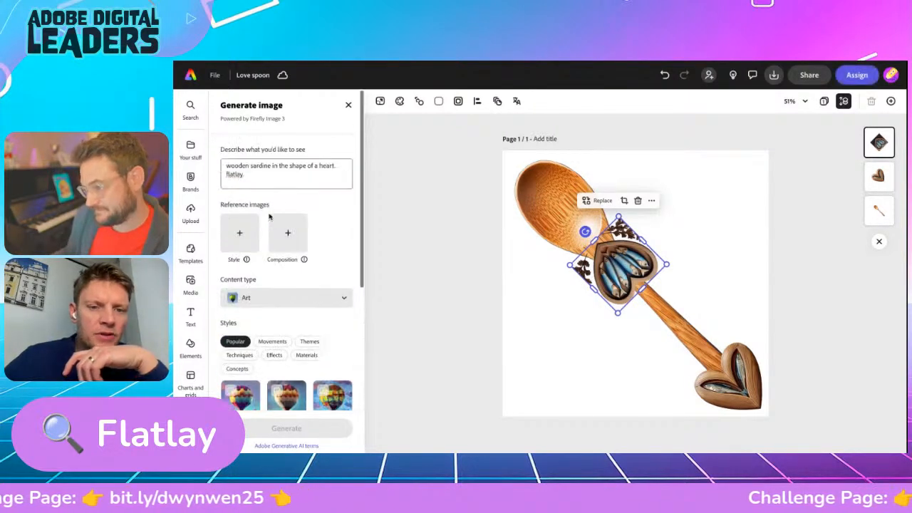
left_click(348, 106)
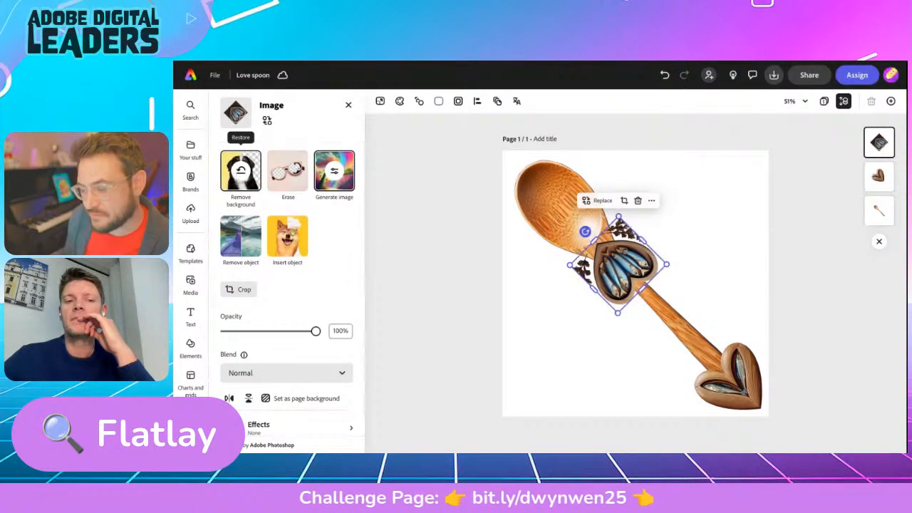
Step: Redo the background removal on the blue-sardine heart and inspect the leaf remnants around it
left_click(241, 170)
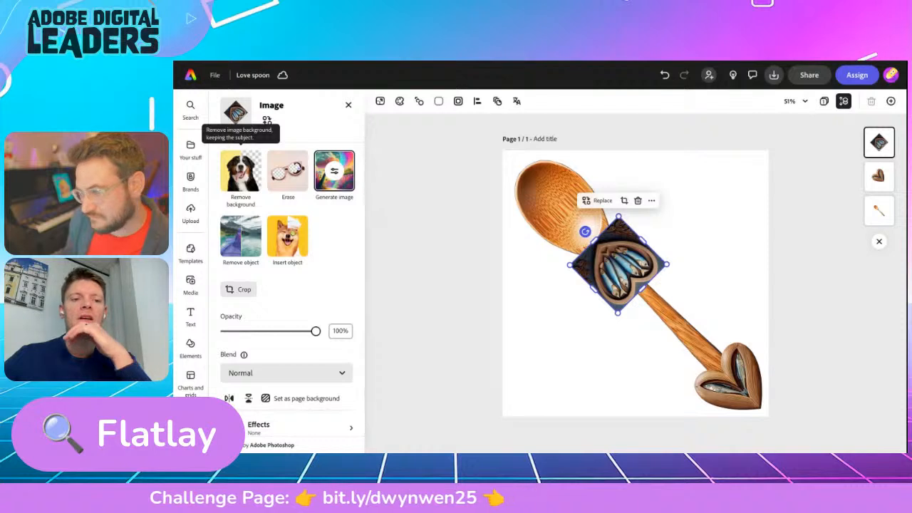
left_click(241, 171)
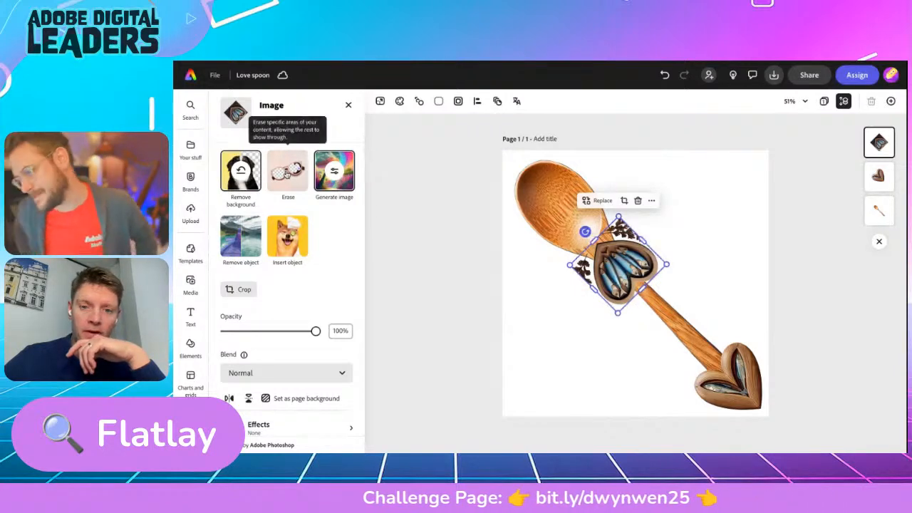
scroll(580, 311, "up", 5)
scroll(579, 314, "up", 3)
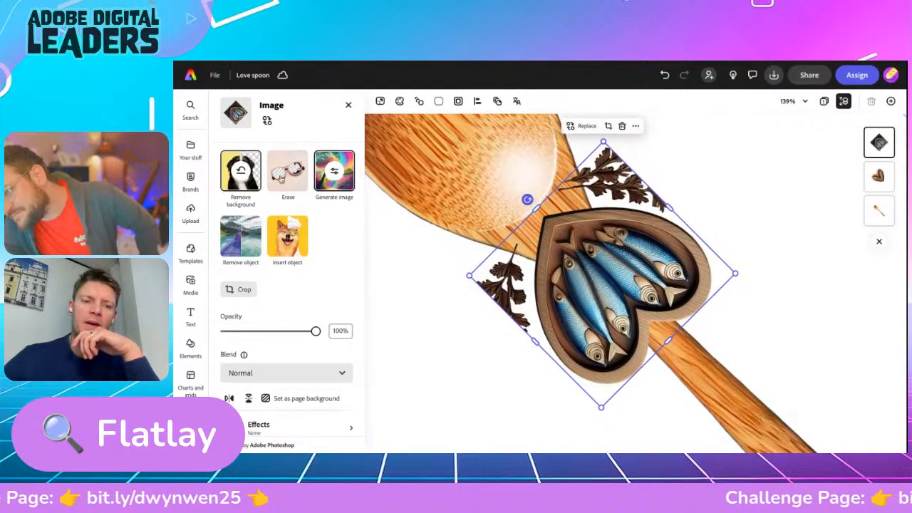
Step: Erase the leaf remnants on both sides of the blue-sardine heart with a circle brush, apply the erasure and fit the page in view
left_click(288, 171)
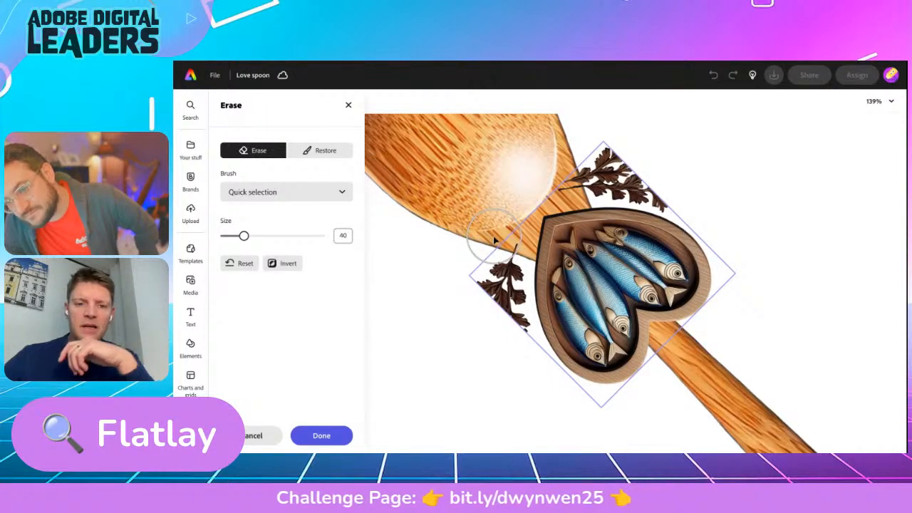
left_click(266, 192)
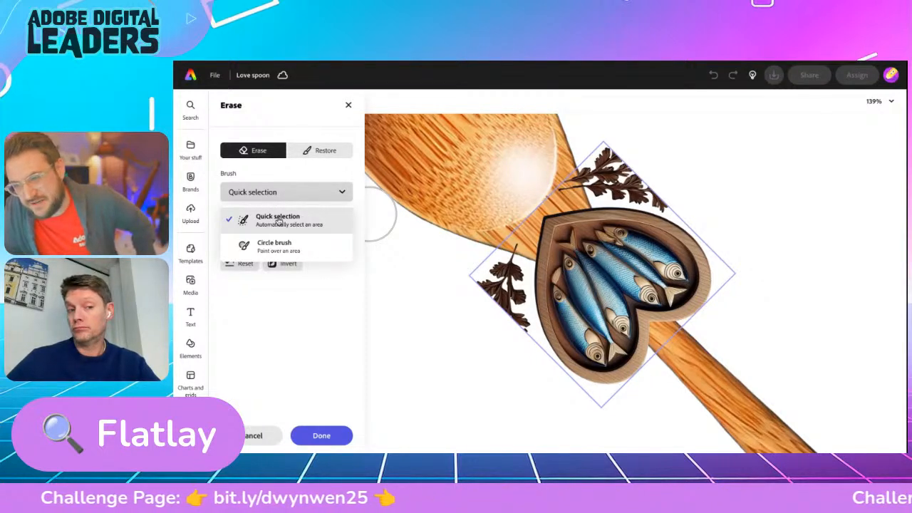
left_click(285, 251)
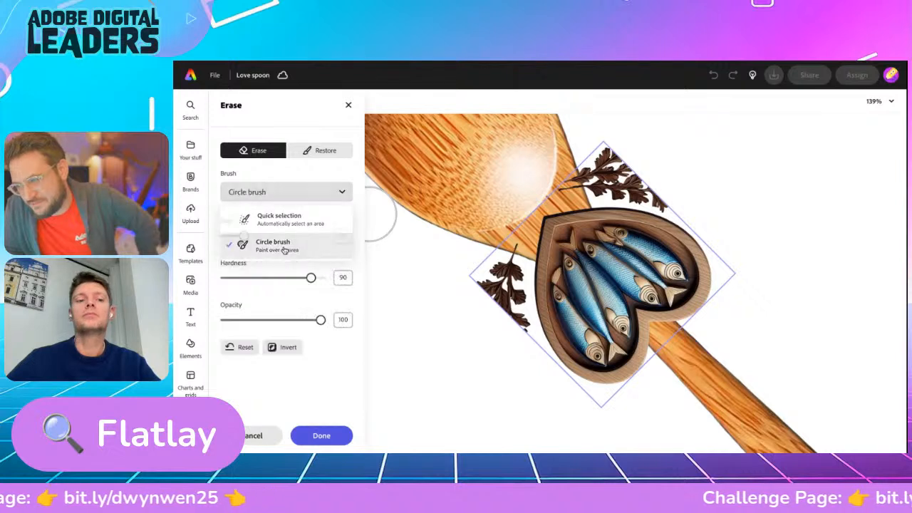
left_click_drag(502, 260, 512, 334)
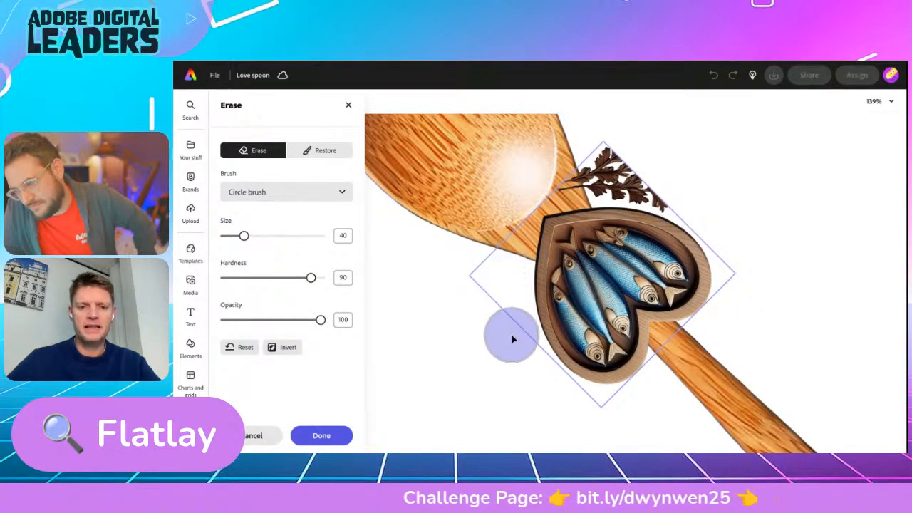
mouse_move(560, 177)
left_mouse_down()
mouse_move(670, 187)
mouse_move(656, 191)
mouse_move(658, 166)
mouse_move(616, 145)
mouse_move(571, 143)
mouse_move(549, 156)
left_mouse_up()
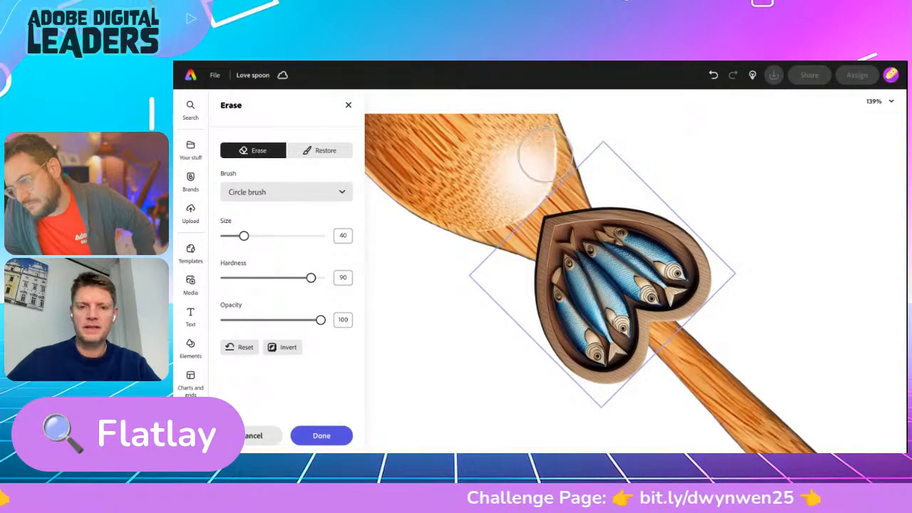
left_click(311, 436)
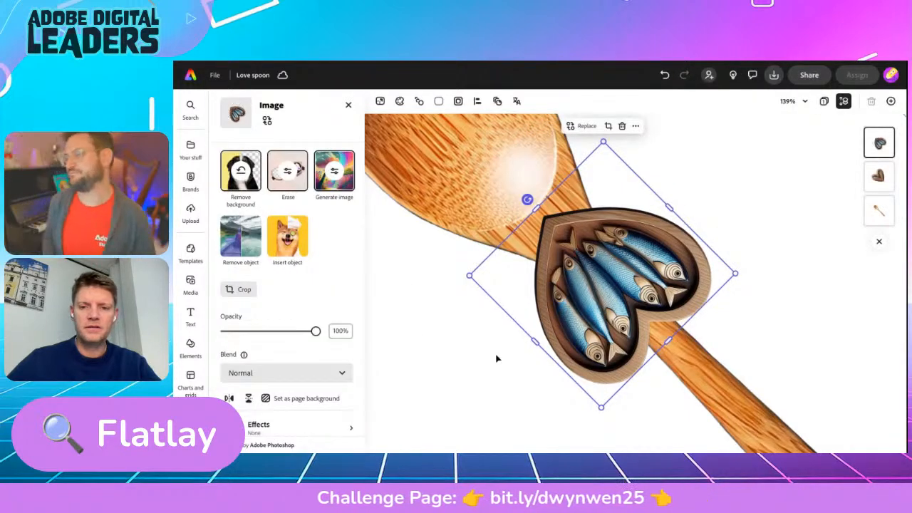
key("ctrl+0")
left_click(497, 359)
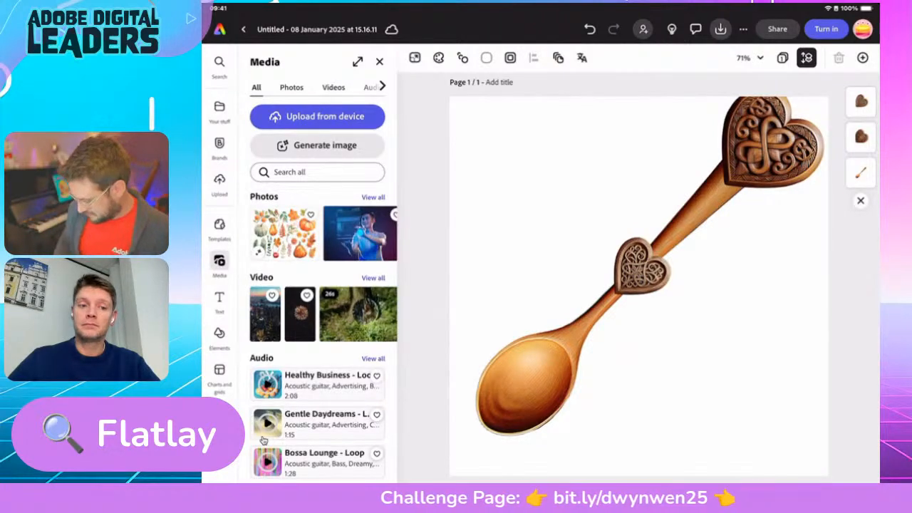
Step: Switch to the Saint Dwynwen's Day challenge page in Chrome, read the lovespoon symbol meanings and return to the carved-heart spoon design in Adobe Express
left_click_drag(540, 481, 597, 369)
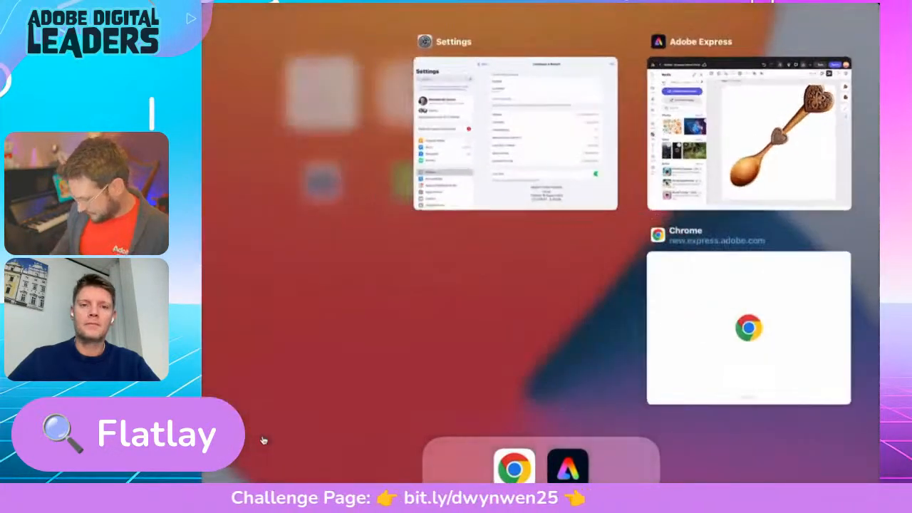
left_click(750, 328)
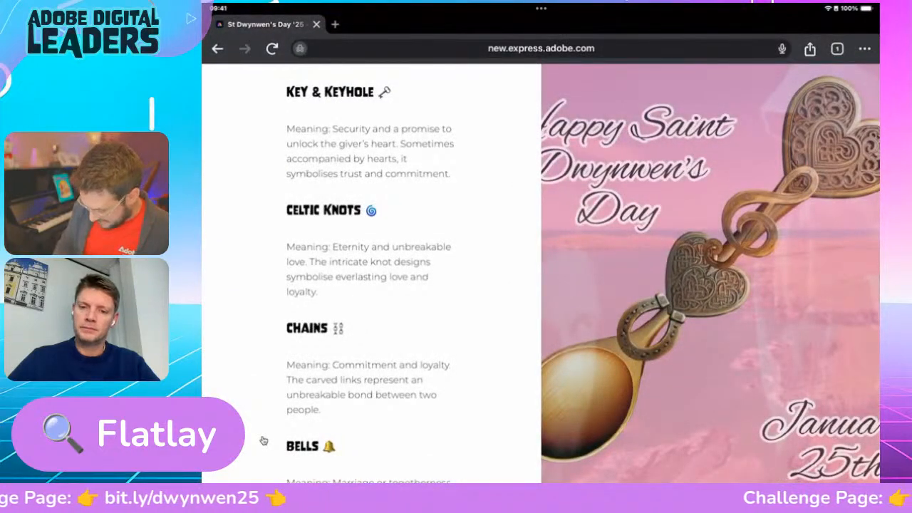
scroll(263, 441, "down", 5)
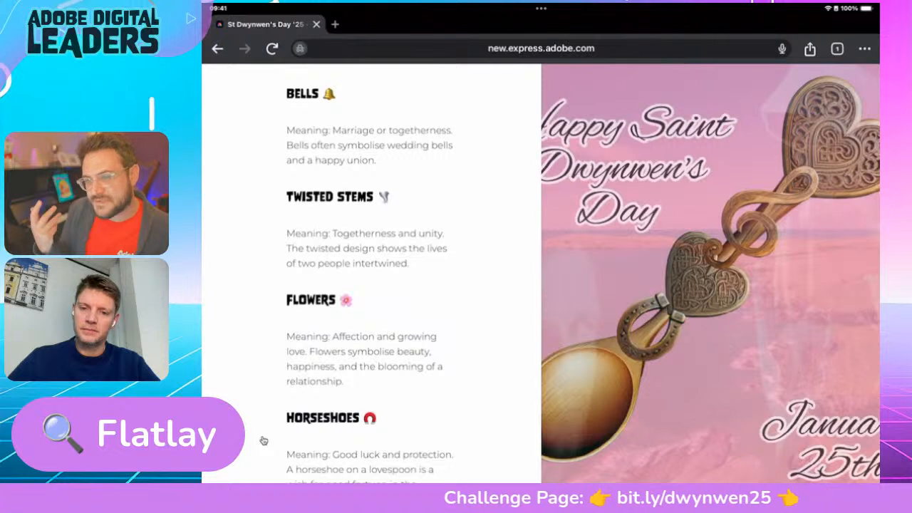
scroll(263, 441, "down", 2)
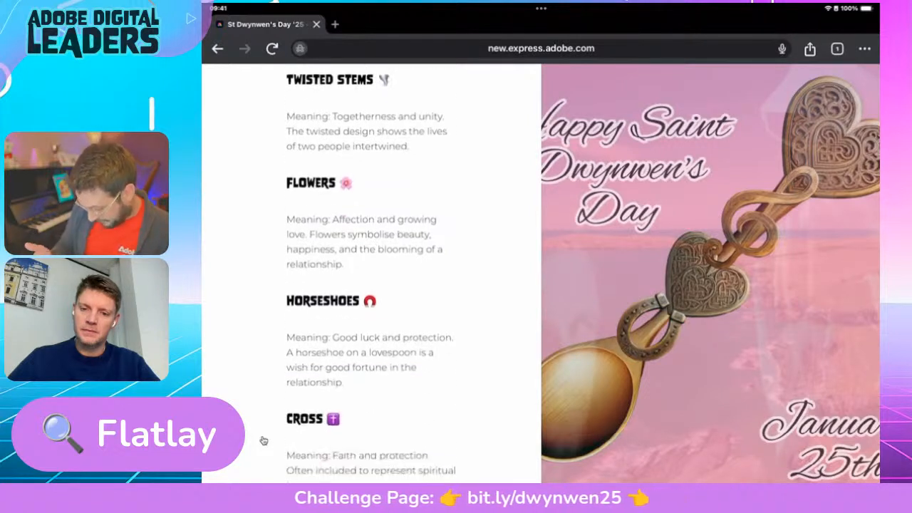
scroll(264, 441, "up", 1)
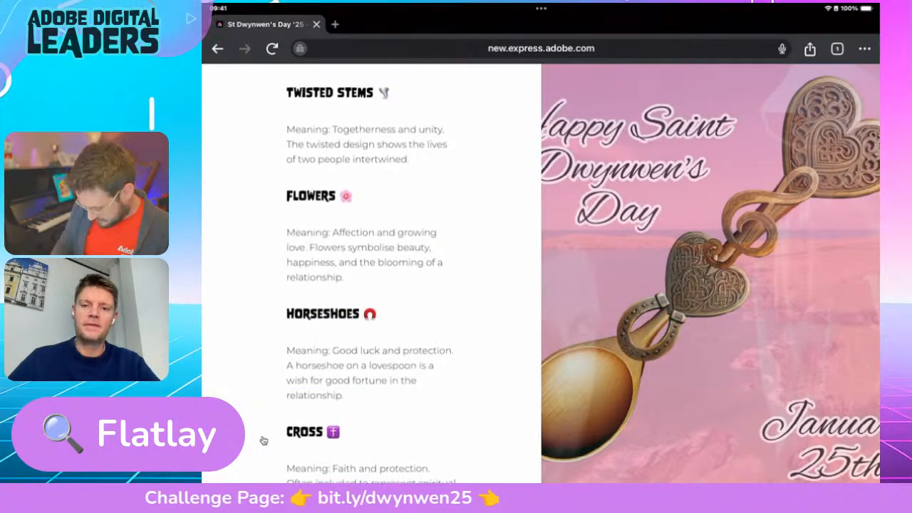
scroll(264, 441, "down", 1)
scroll(264, 441, "up", 1)
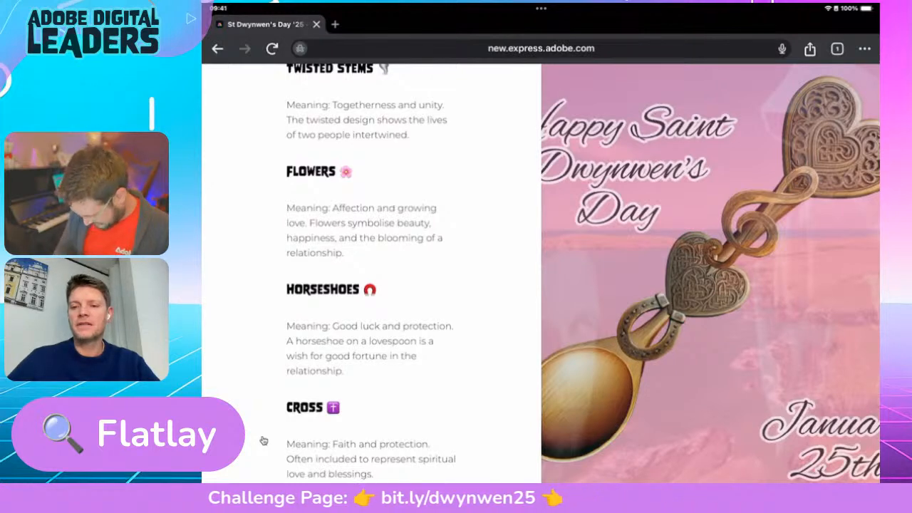
scroll(264, 442, "down", 2)
scroll(264, 441, "up", 6)
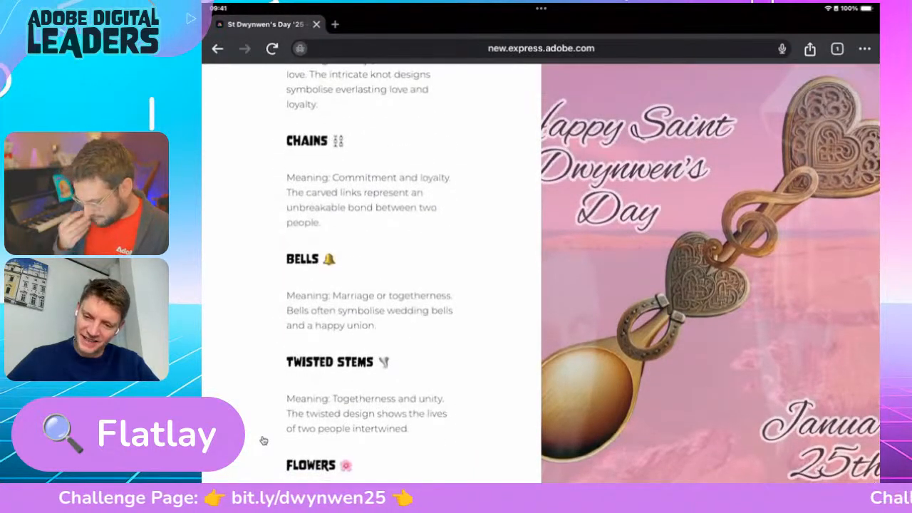
left_click_drag(542, 480, 541, 342)
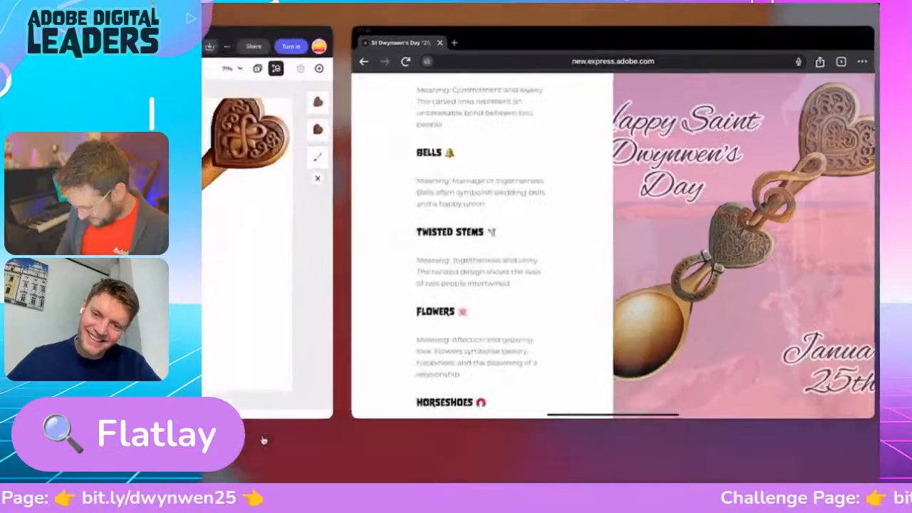
left_click(741, 325)
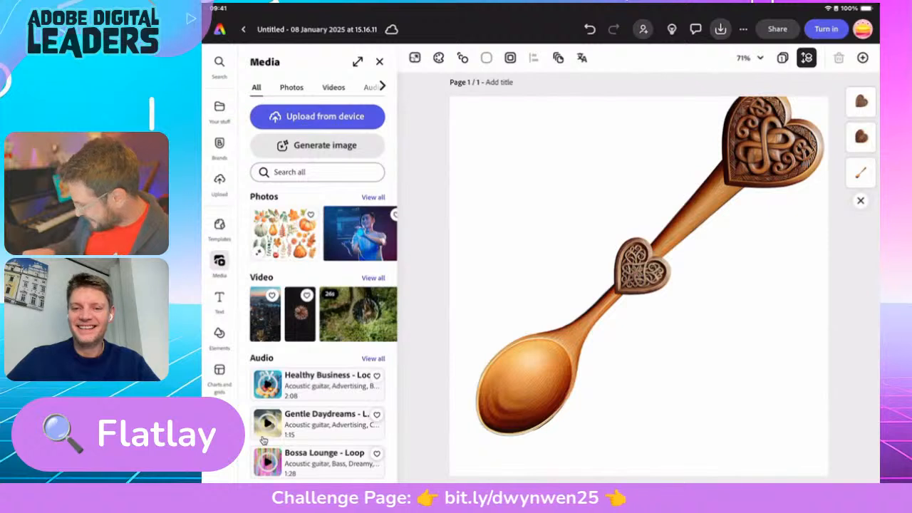
Step: Duplicate the large carved heart at the handle's end and move the copy to the blank area beside the handle
left_click(768, 147)
left_click(806, 269)
left_click(779, 86)
left_click_drag(778, 163, 596, 167)
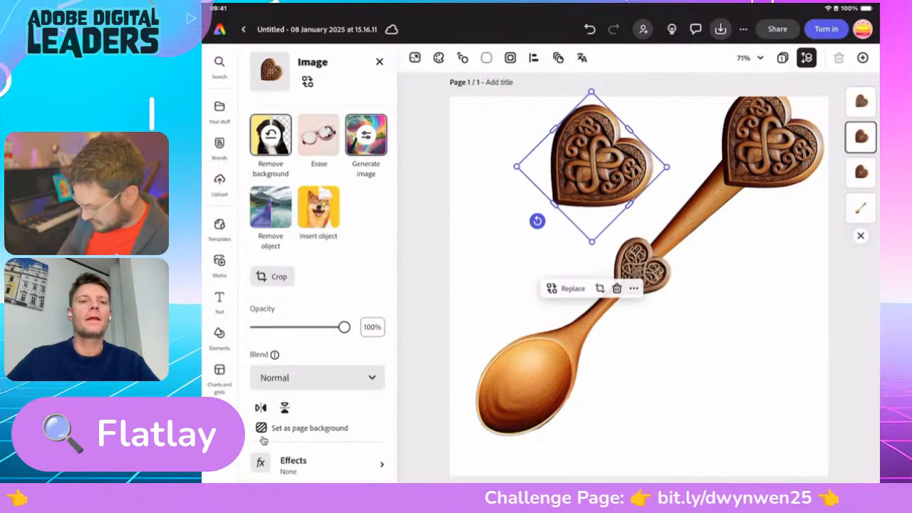
Step: Change the copied heart's image prompt by replacing "heart" with "twisted chains and vines", keeping "Simple celtic style. Flatlay."
left_click(366, 136)
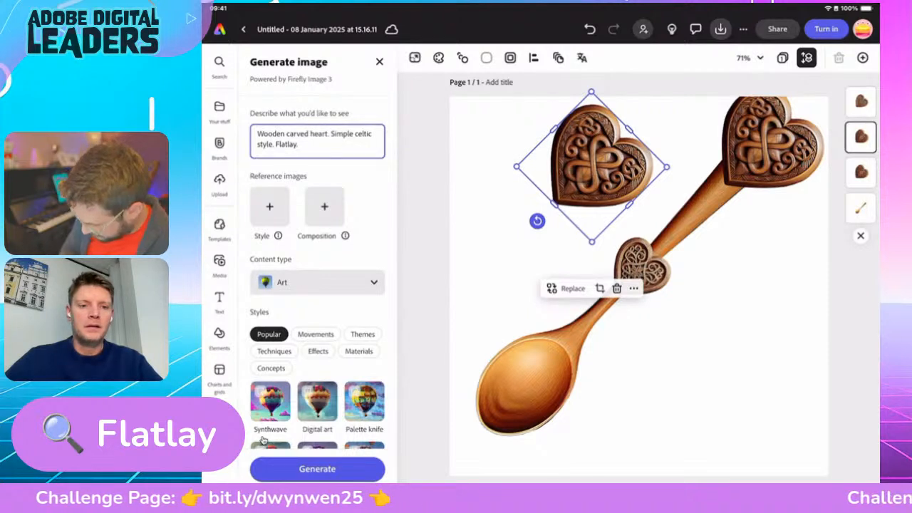
left_click(328, 134)
key("BackSpace")
key("BackSpace")
key("BackSpace")
key("BackSpace")
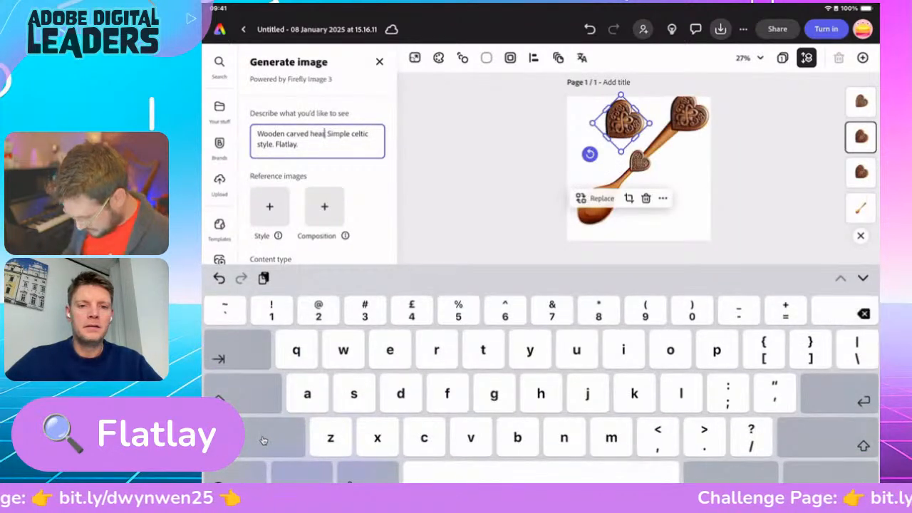
key("BackSpace")
key("BackSpace")
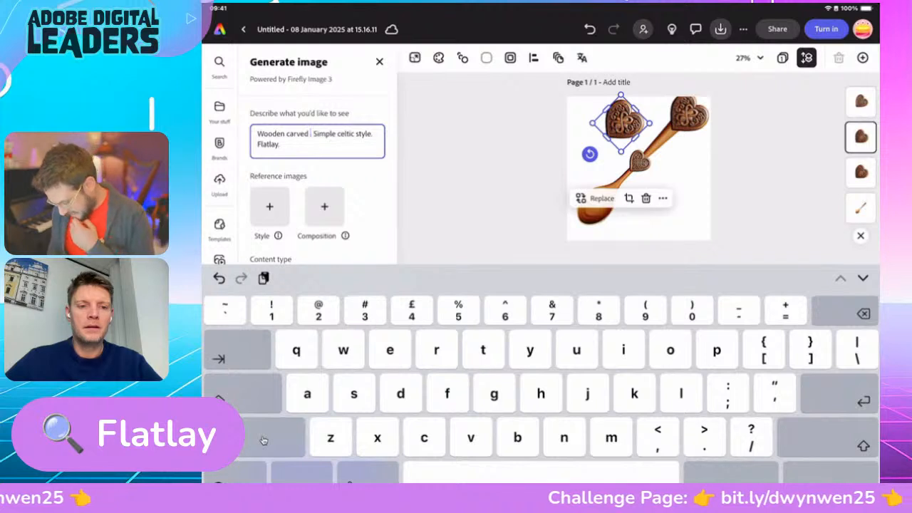
type("twis")
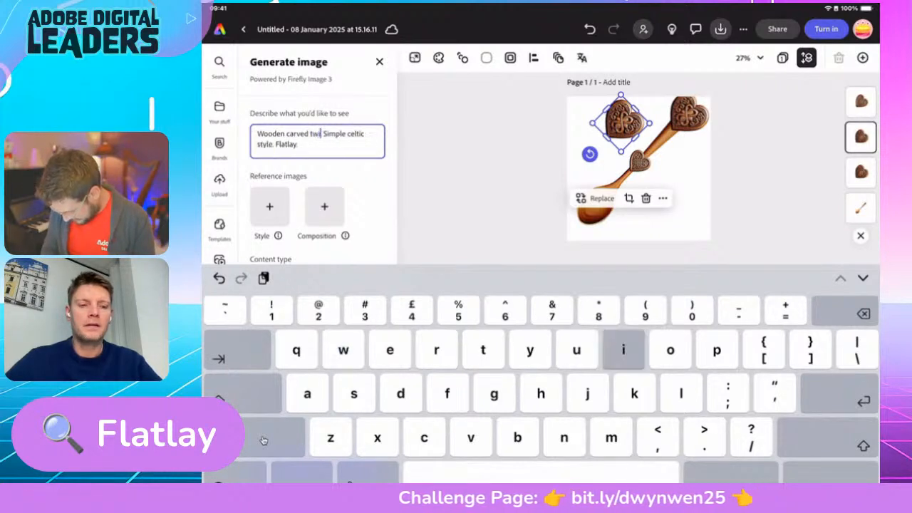
type("ted chain")
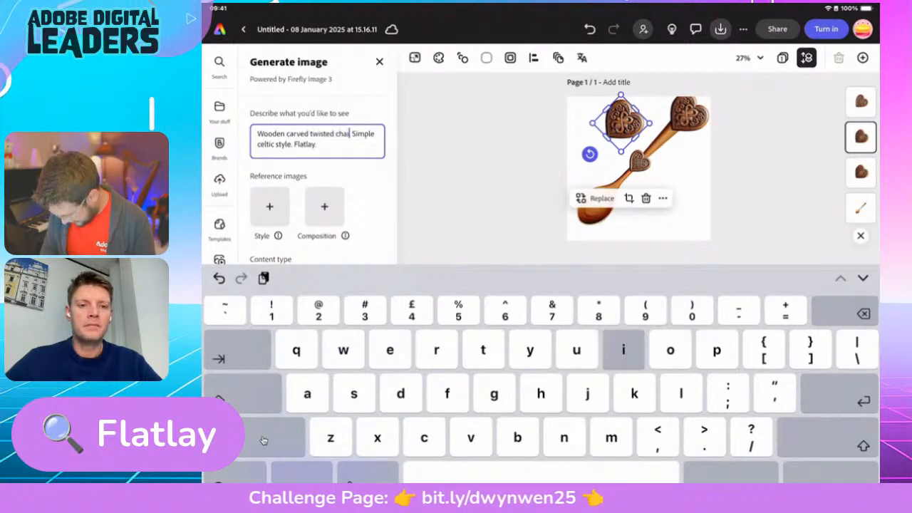
type("s and vim")
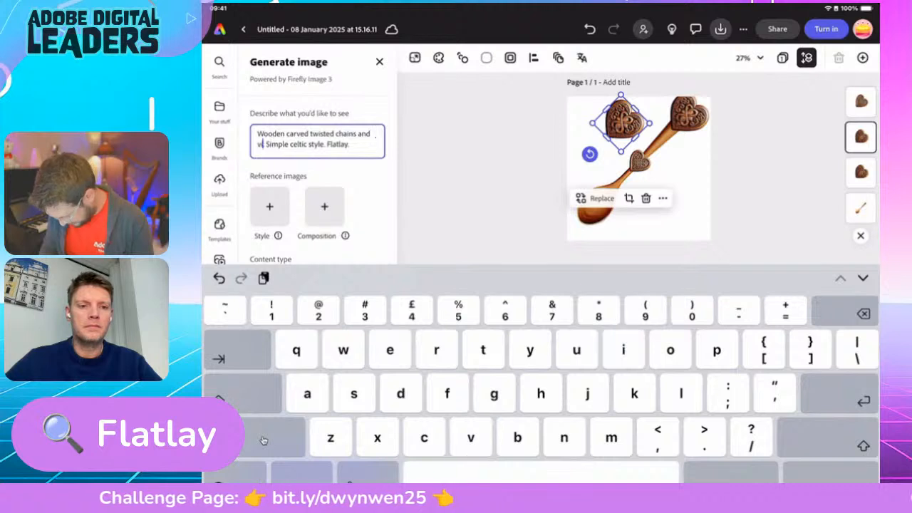
type("es")
key("BackSpace")
key("BackSpace")
key("BackSpace")
type("ne")
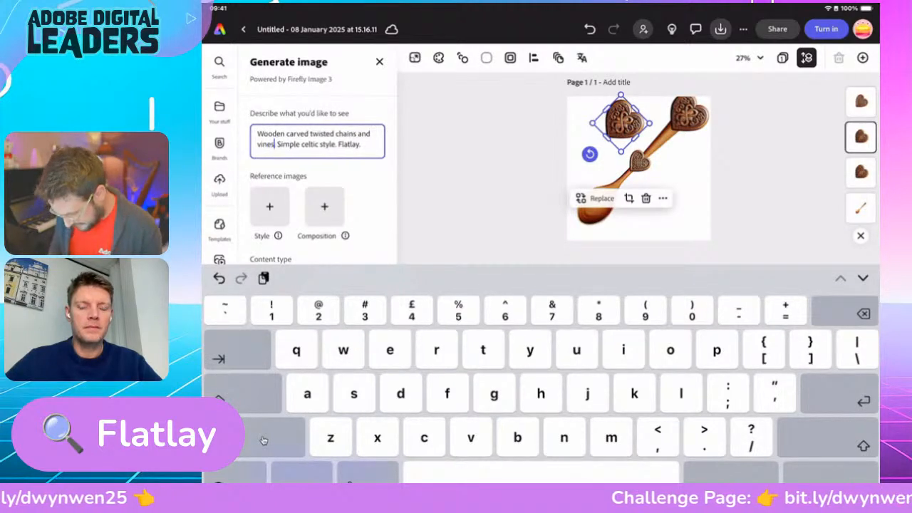
type("s")
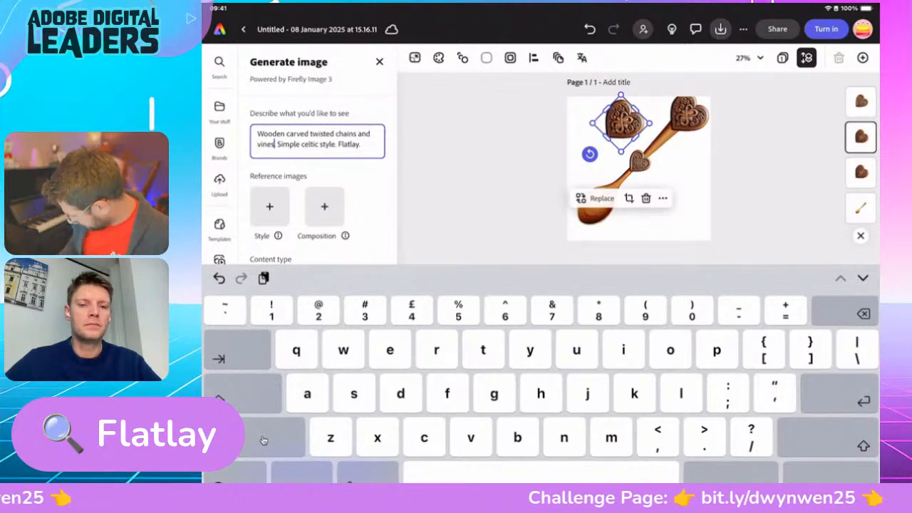
Step: Generate images from the edited prompt and use the variation with a round, braided-edge Celtic knot medallion
key("Escape")
scroll(264, 440, "down", 2)
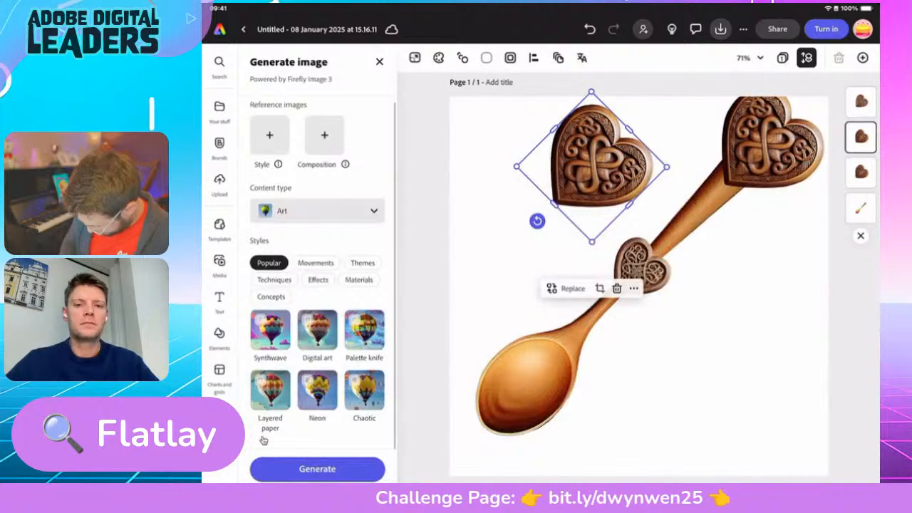
left_click(317, 469)
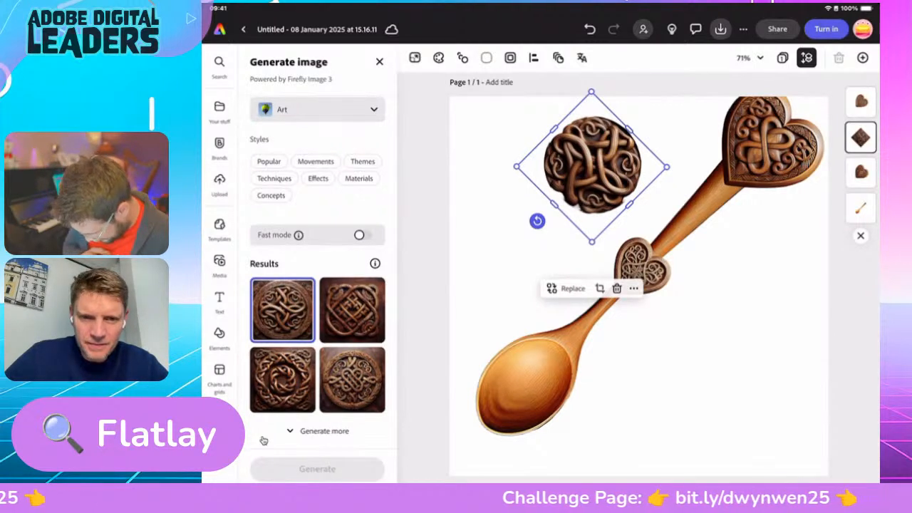
left_click(352, 381)
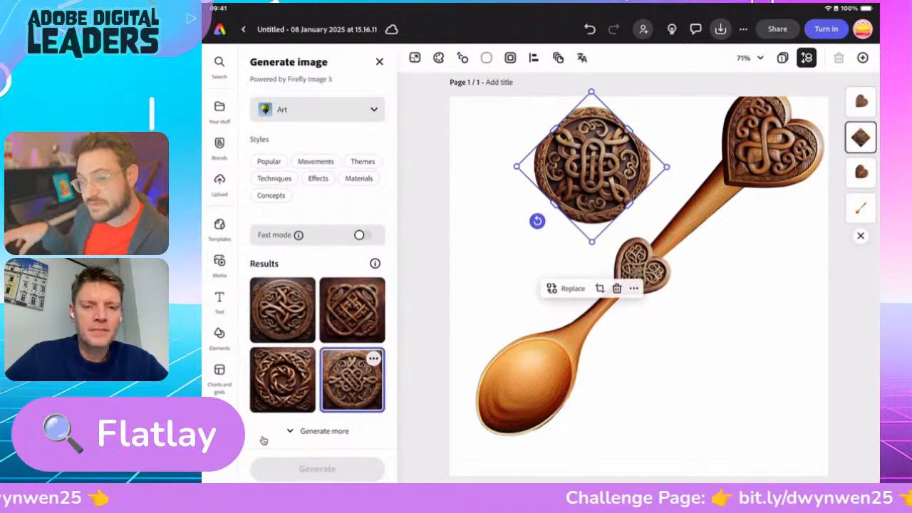
Step: Extend all four sides of the medallion's image frame until the whole round carving shows, and deselect it
left_click_drag(628, 130, 636, 122)
left_click_drag(633, 201, 642, 210)
left_click_drag(559, 124, 547, 114)
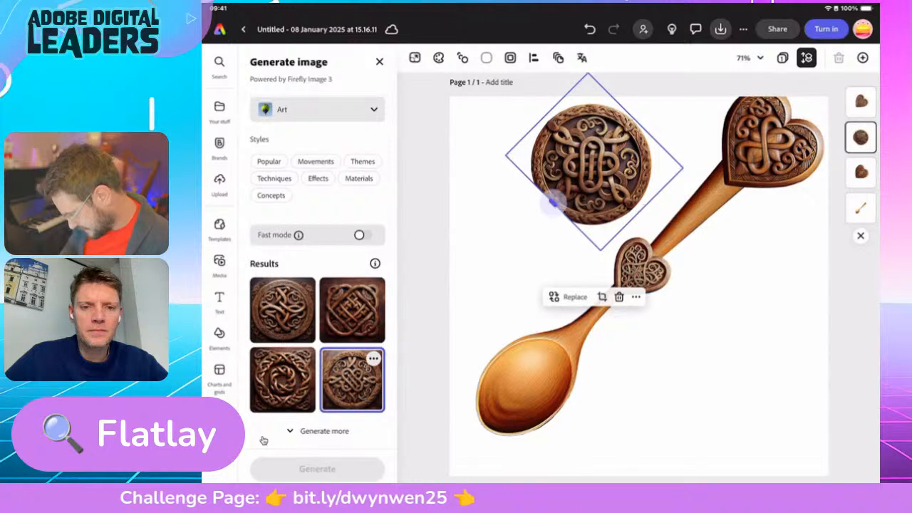
left_click_drag(553, 203, 540, 216)
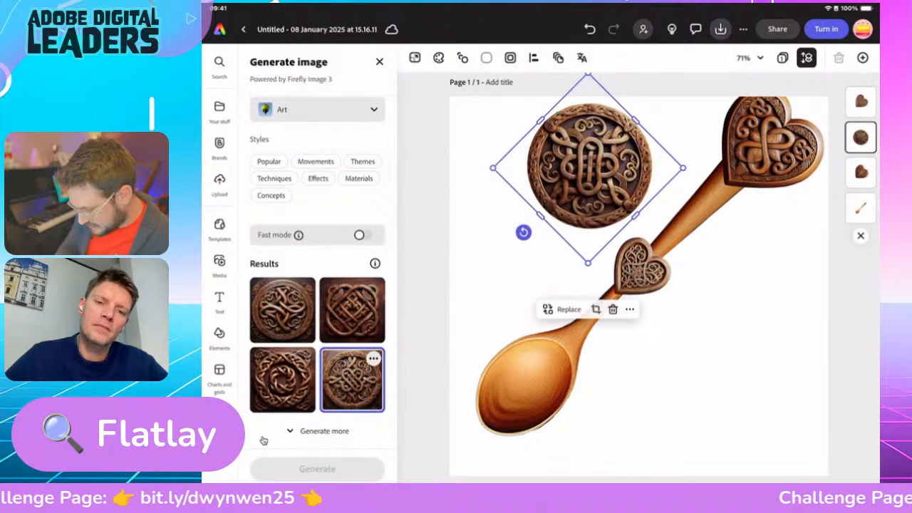
left_click(720, 357)
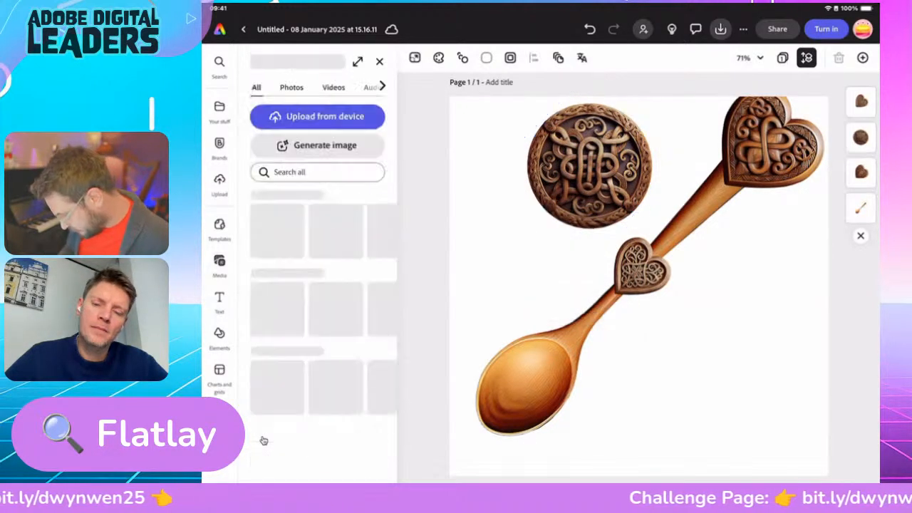
Step: Shrink the medallion, place it on the handle just above the small heart, and add a duplicate beside it further up the handle
left_click(590, 167)
left_click_drag(683, 168, 688, 219)
left_click(709, 199)
left_click(740, 262)
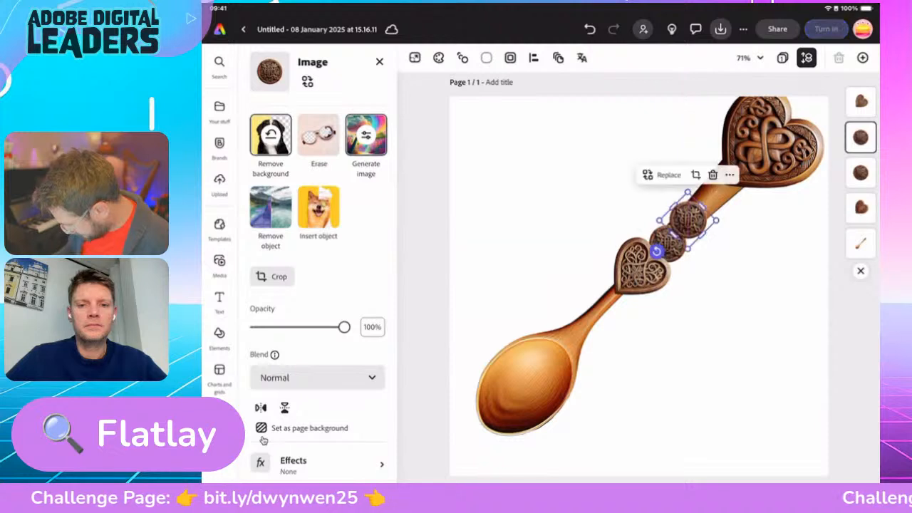
Step: Duplicate the upper medallion and place the third one on the handle just below the large heart
left_click(729, 174)
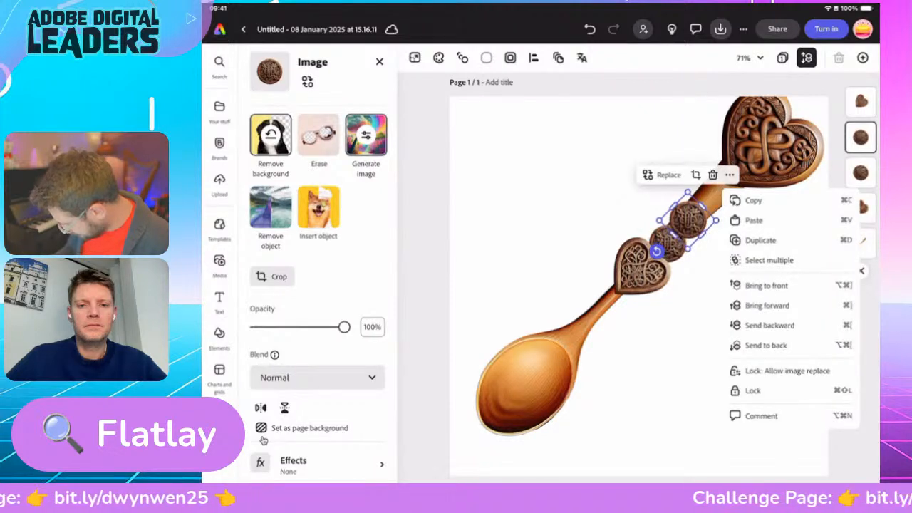
left_click(761, 240)
left_click_drag(701, 233, 710, 196)
Step: Move the large heart slightly towards the bowl so it meets the row of medallions
left_click(774, 142)
left_click_drag(773, 143, 761, 152)
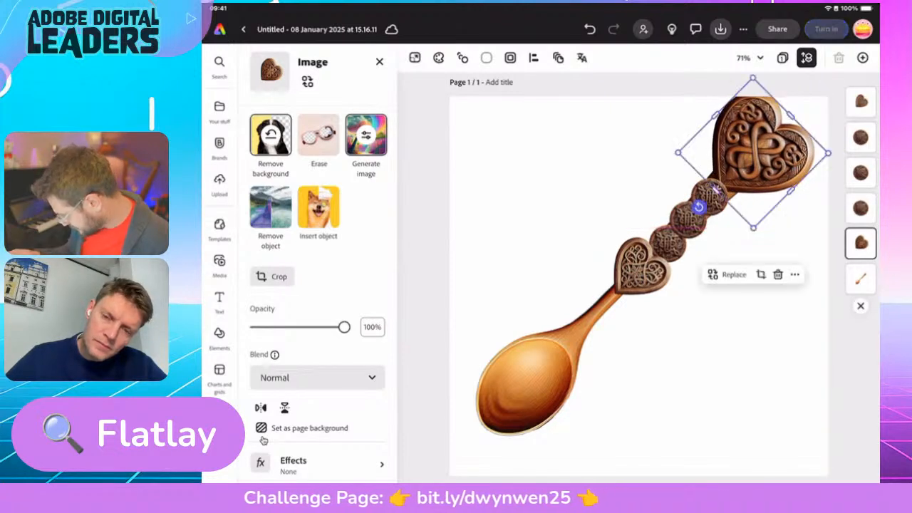
scroll(861, 244, "down", 1)
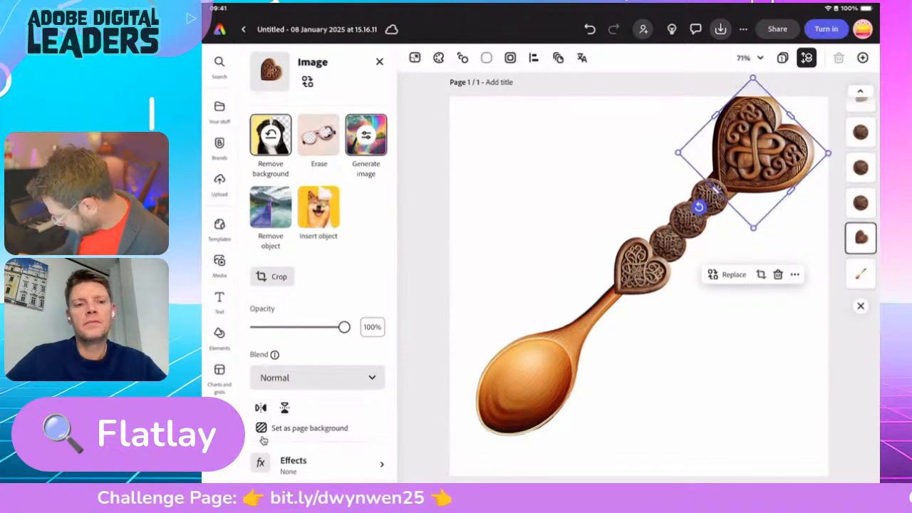
Step: Move the large heart above the three medallions in the layer order and deselect it
left_click_drag(861, 243, 861, 135)
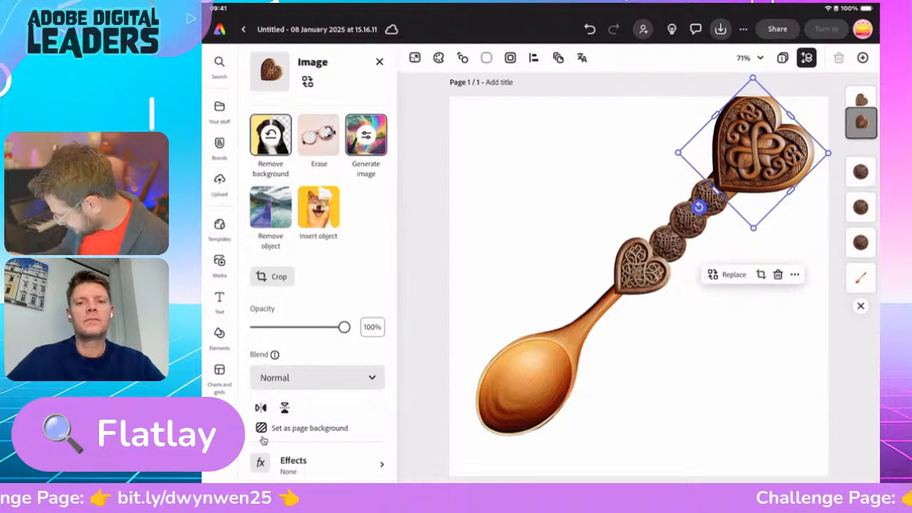
left_click(741, 371)
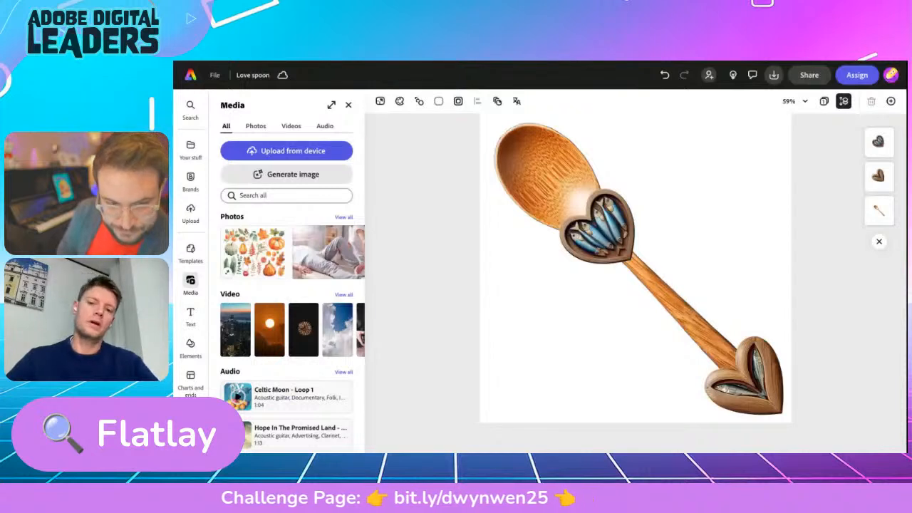
Step: Add a square (1:1) generated-image placeholder to the love spoon page and enlarge it to cover most of the page
left_click(278, 177)
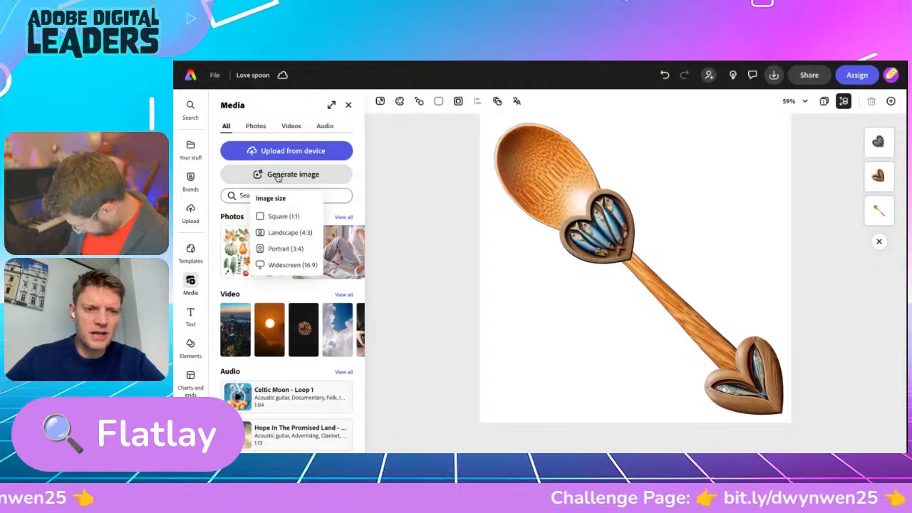
left_click(285, 217)
left_click_drag(562, 193, 508, 143)
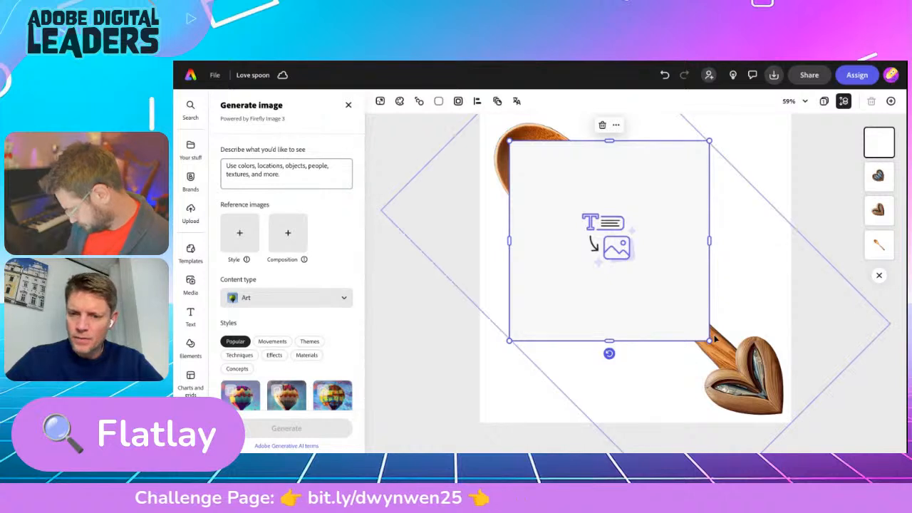
left_click_drag(710, 341, 770, 401)
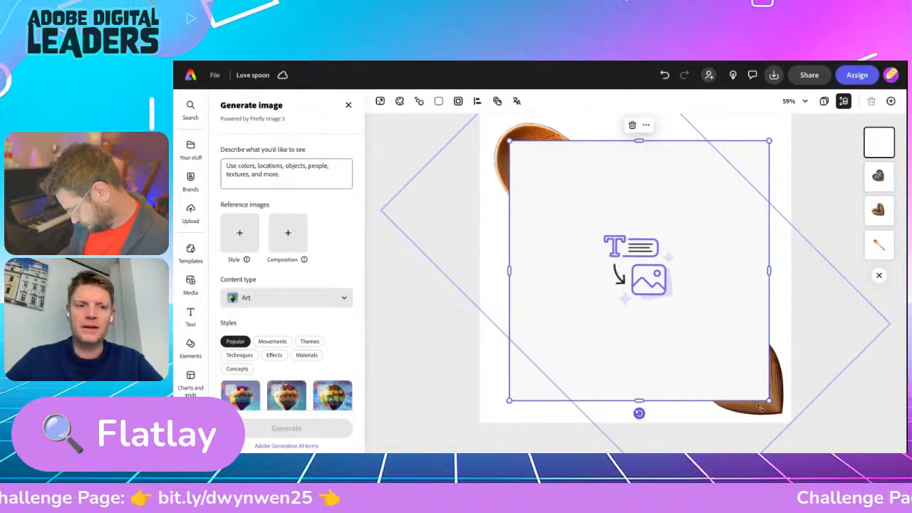
Step: Write the image prompt "wooden carved toad wearing a santa hat. flatlay. simple."
left_click(260, 169)
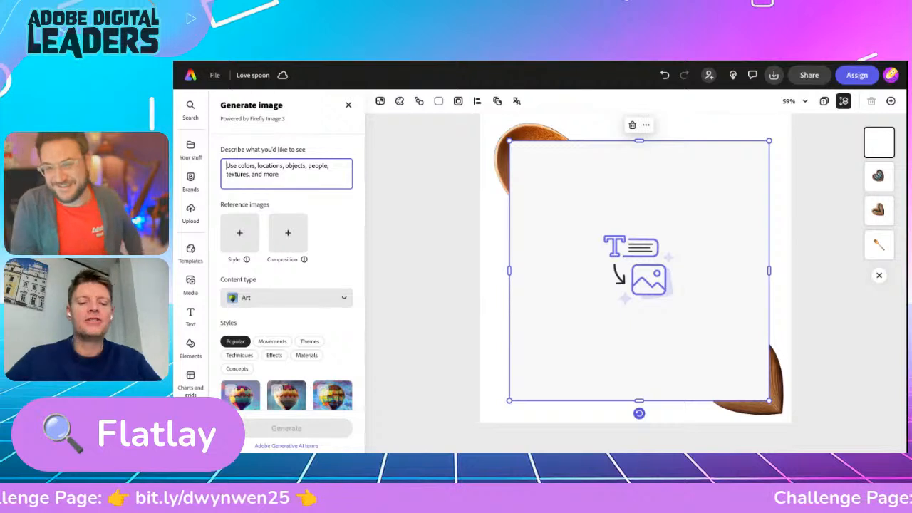
type("wooden ")
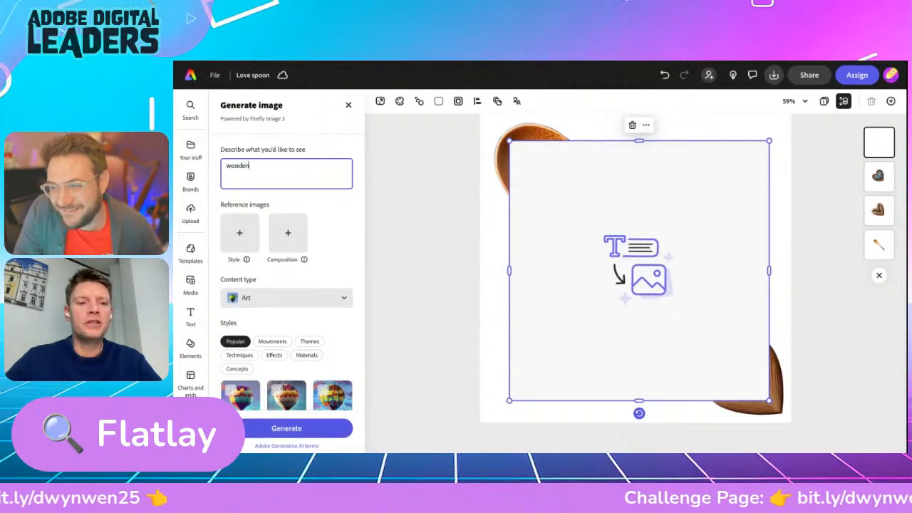
type("toad wearing a santa ha")
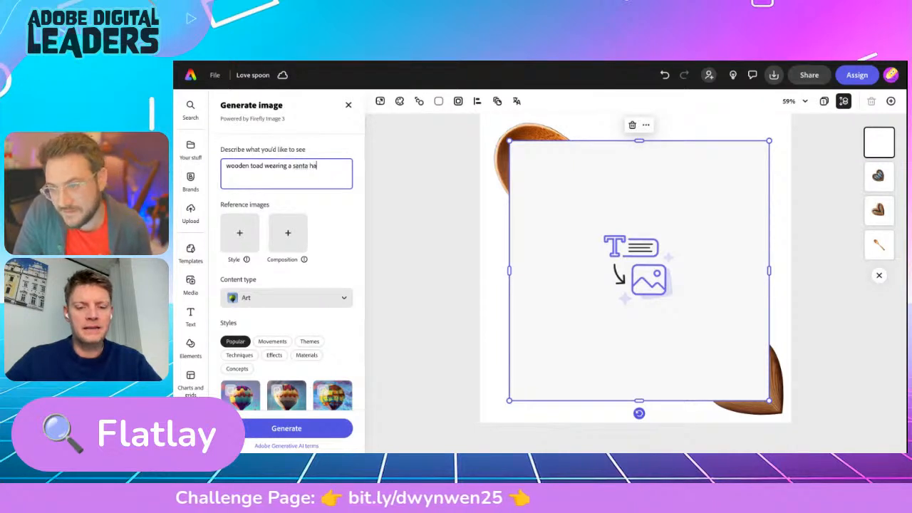
type("t. flatlay. simp")
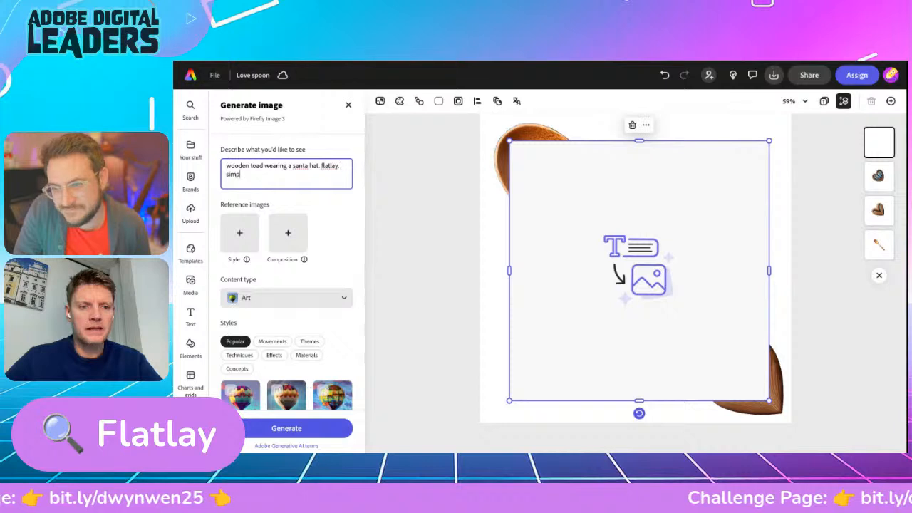
type("le.")
mouse_move(247, 261)
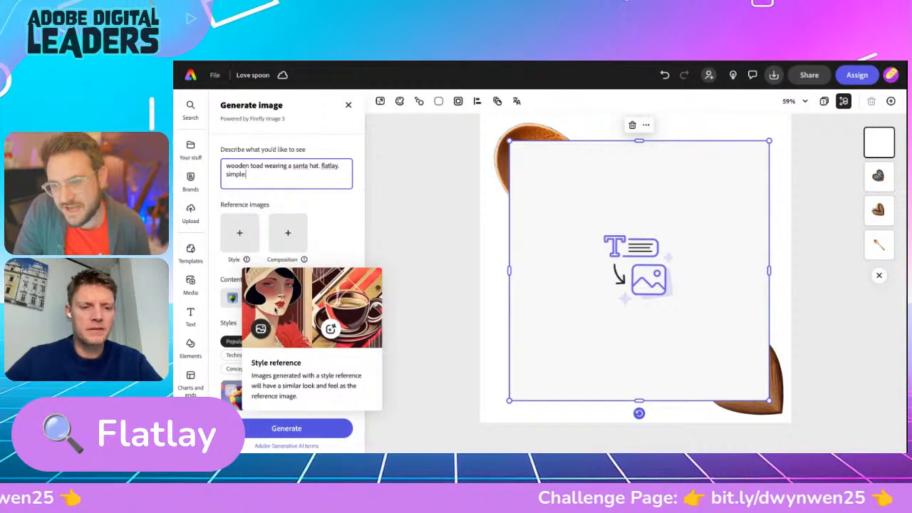
left_click(249, 166)
type("carved")
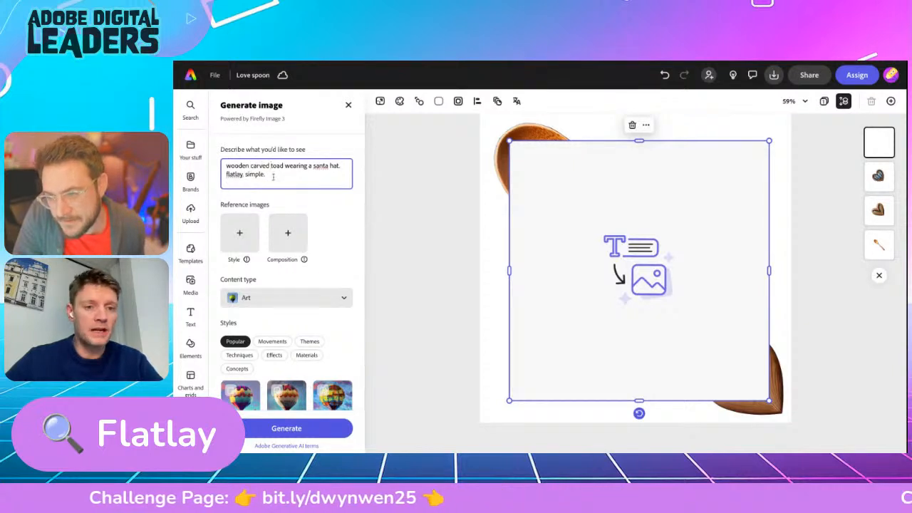
Step: Capitalise the first letters of Wooden, Flatlay and Simple in the prompt and generate the image
left_click(230, 165)
key("BackSpace")
type("W")
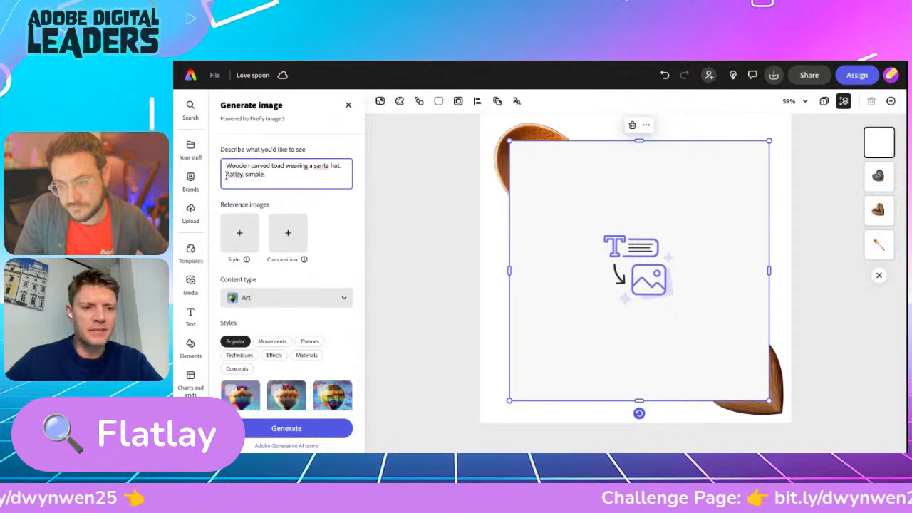
left_click(229, 174)
key("BackSpace")
type("F")
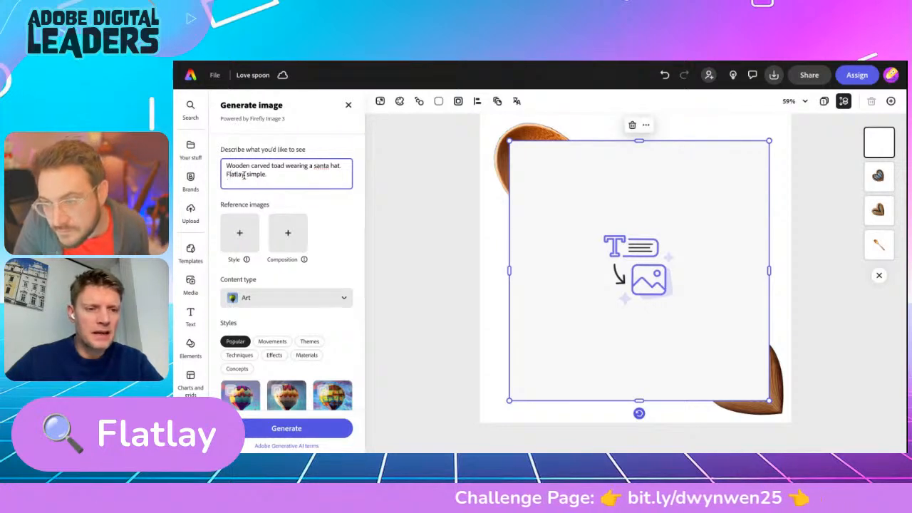
left_click(248, 174)
key("BackSpace")
type("S")
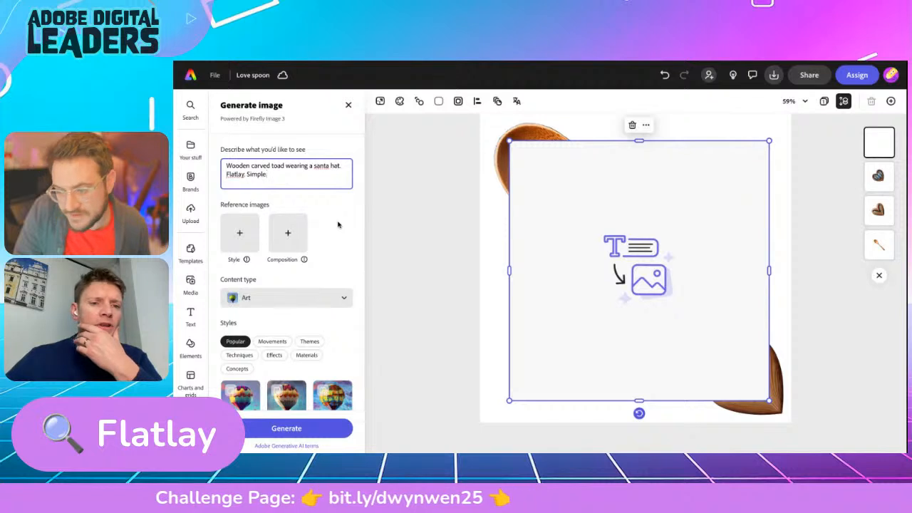
scroll(321, 299, "down", 3)
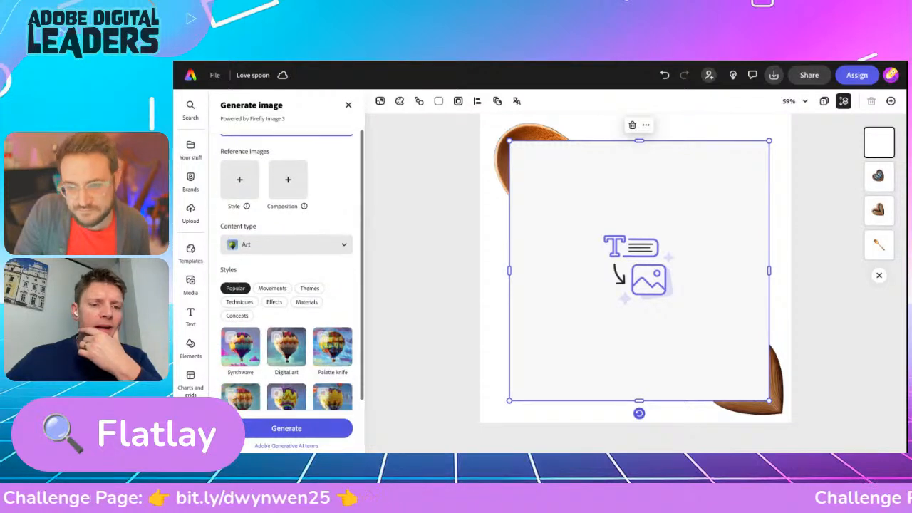
left_click(298, 428)
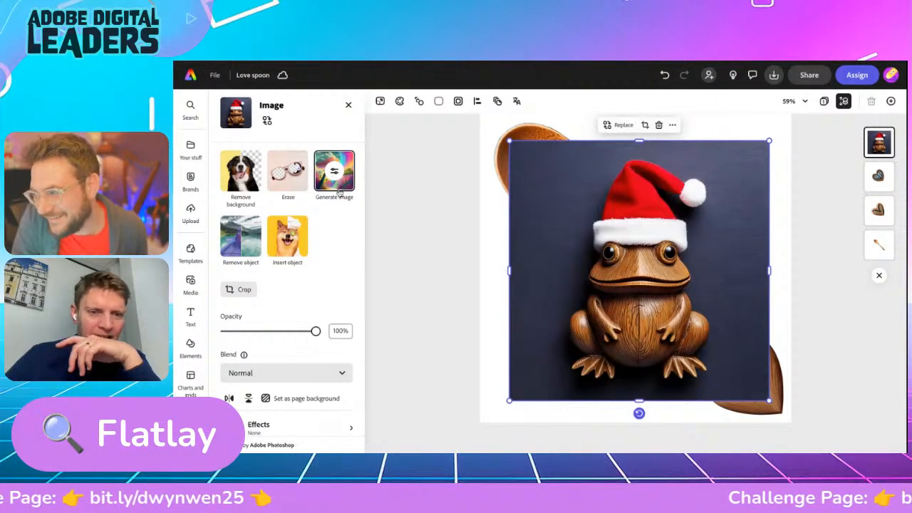
Step: Compare the generated toad variations and choose the red-eyed toad on the dark brown background
left_click(335, 174)
scroll(328, 214, "down", 5)
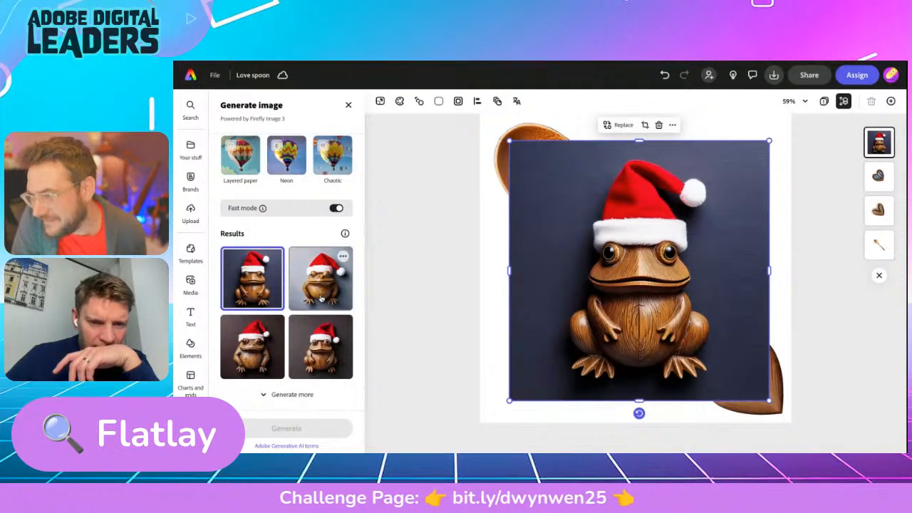
left_click(322, 296)
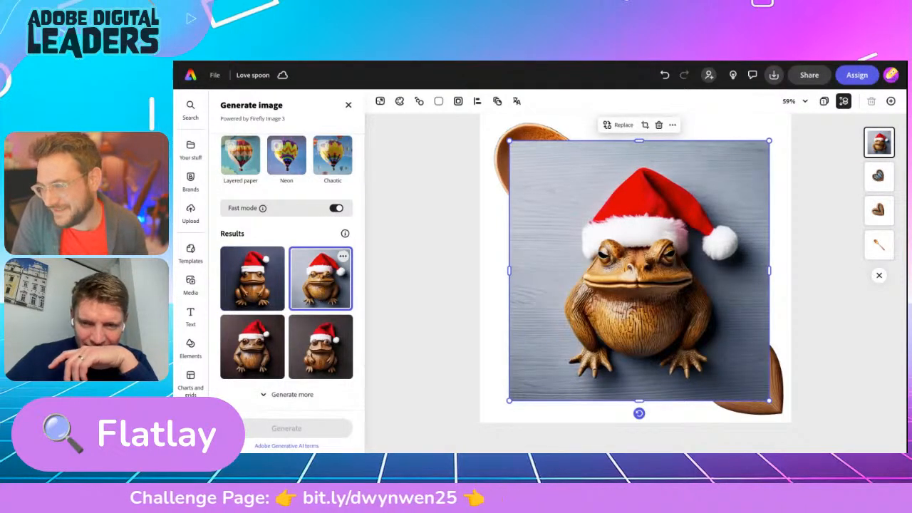
left_click(314, 346)
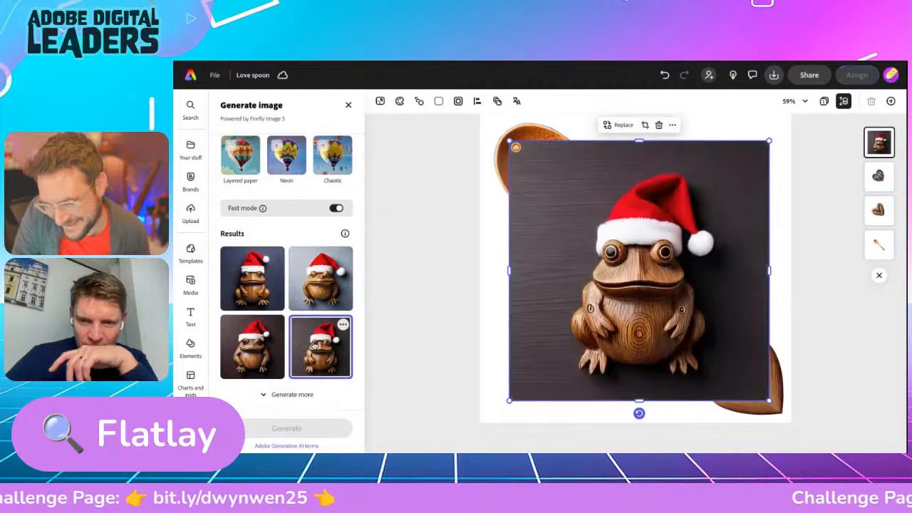
left_click(262, 342)
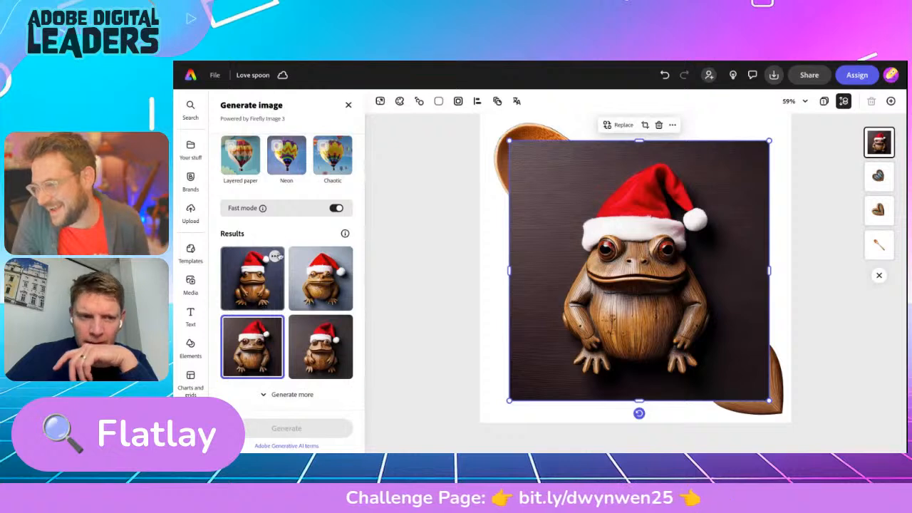
scroll(285, 271, "up", 10)
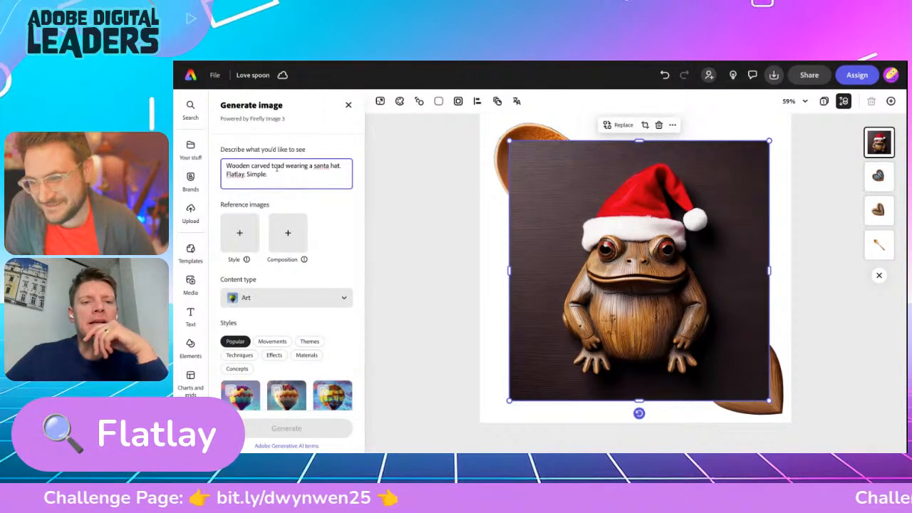
left_click_drag(286, 165, 341, 166)
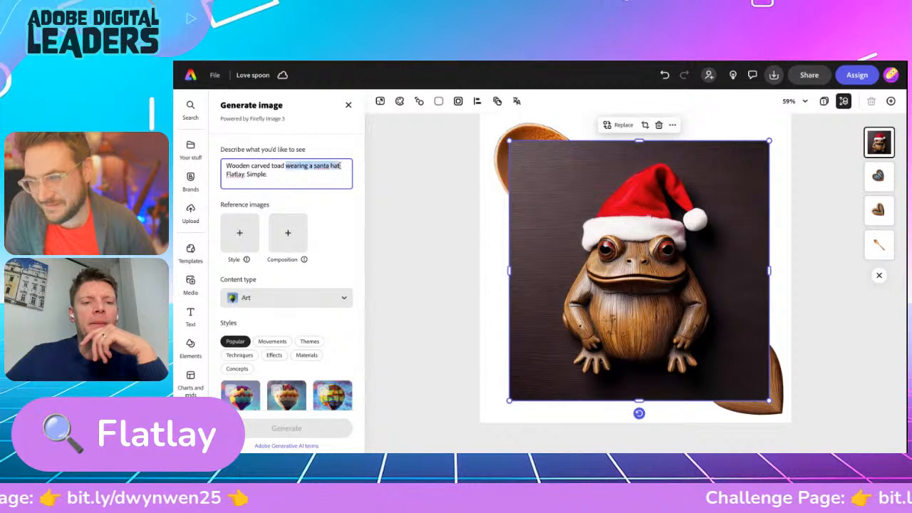
left_click(341, 216)
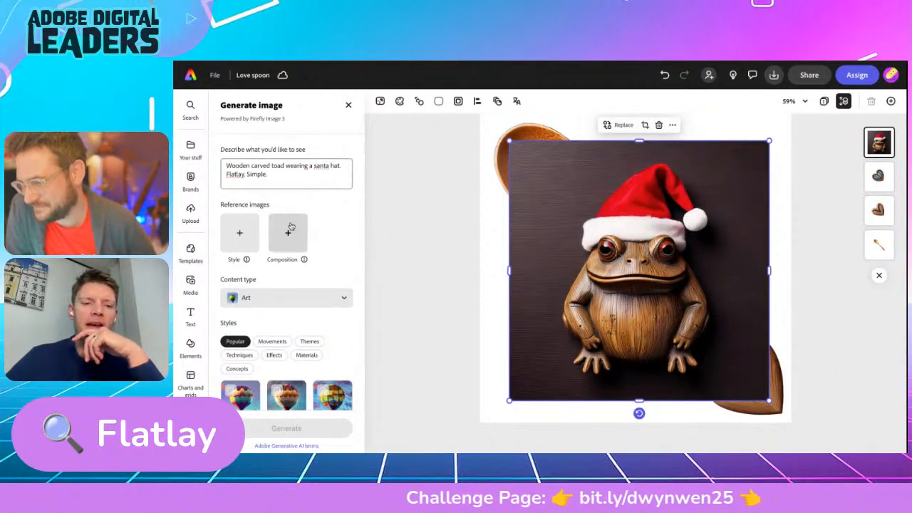
Step: Remove the toad image's background, then shrink and tilt the toad to sit on the handle just below the sardine heart
left_click(349, 105)
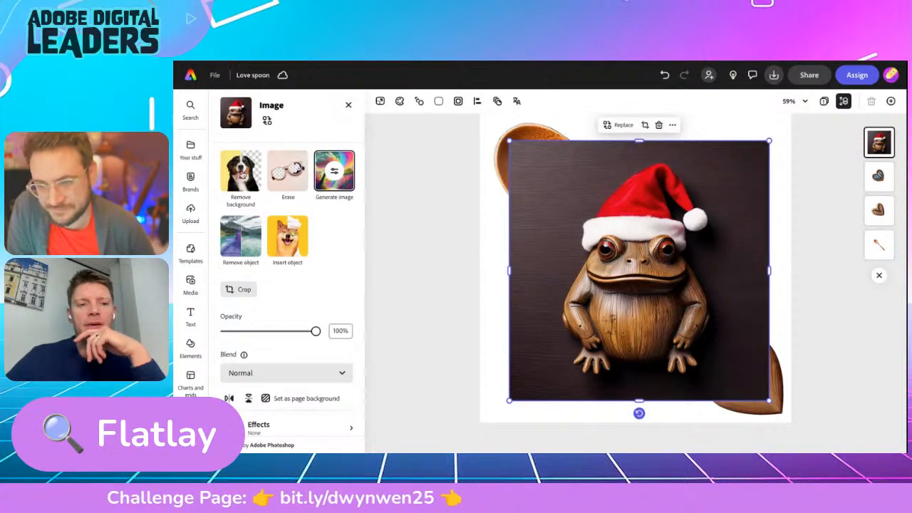
left_click(240, 170)
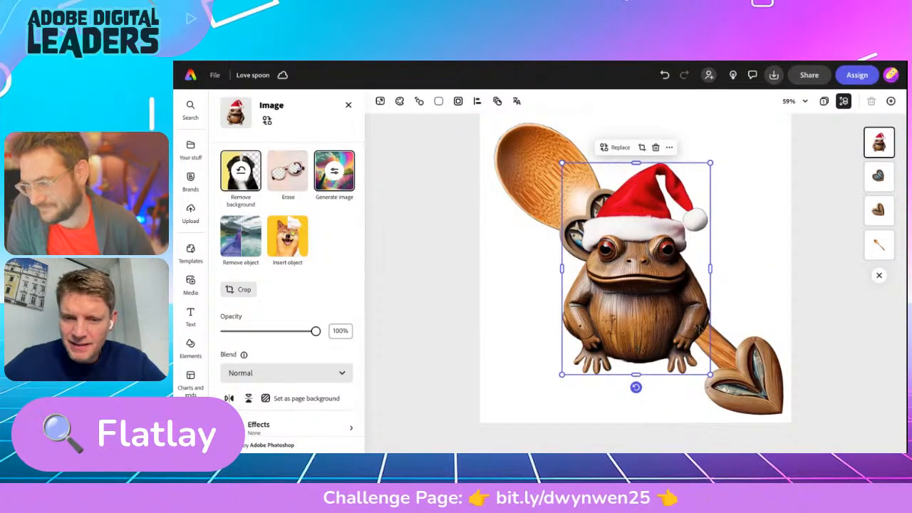
left_click_drag(710, 370, 666, 274)
left_click_drag(652, 309, 656, 280)
key("Escape")
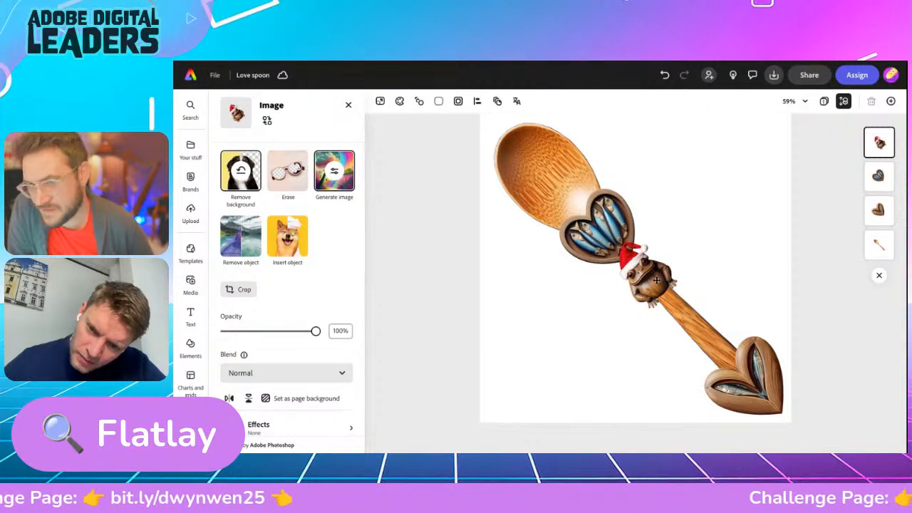
Step: Duplicate the toad and place the copy on the handle beside the heart at the handle's end
left_click(657, 280)
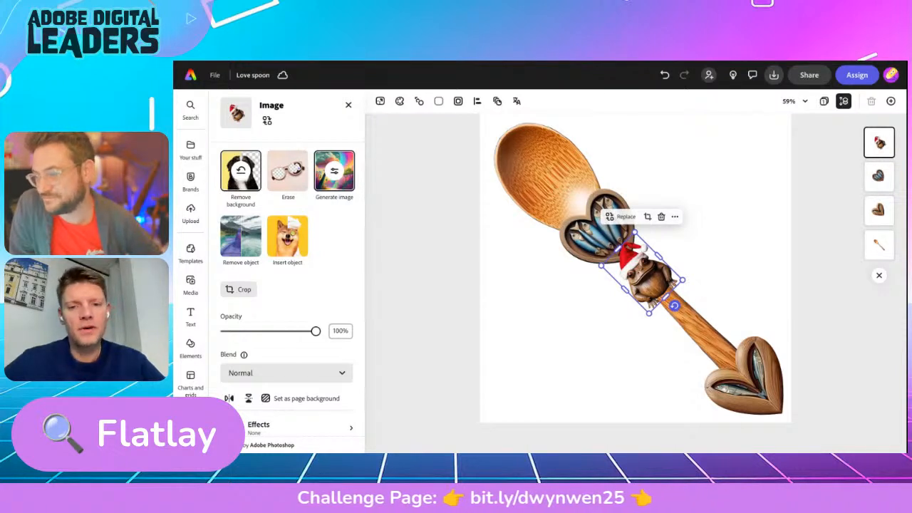
left_click(674, 218)
left_click(690, 269)
left_click_drag(655, 283, 719, 347)
Step: Flip the copied toad so that its hat points towards the heart at the handle's end
left_click(248, 399)
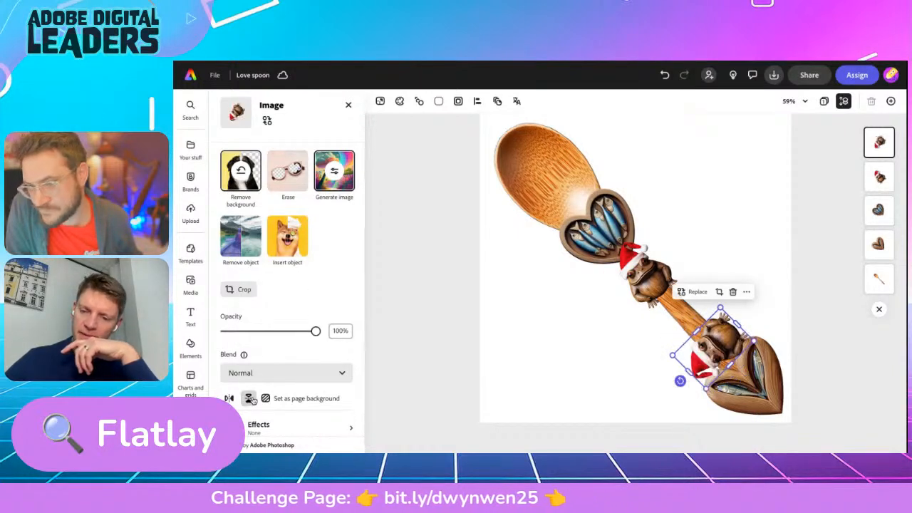
left_click(250, 398)
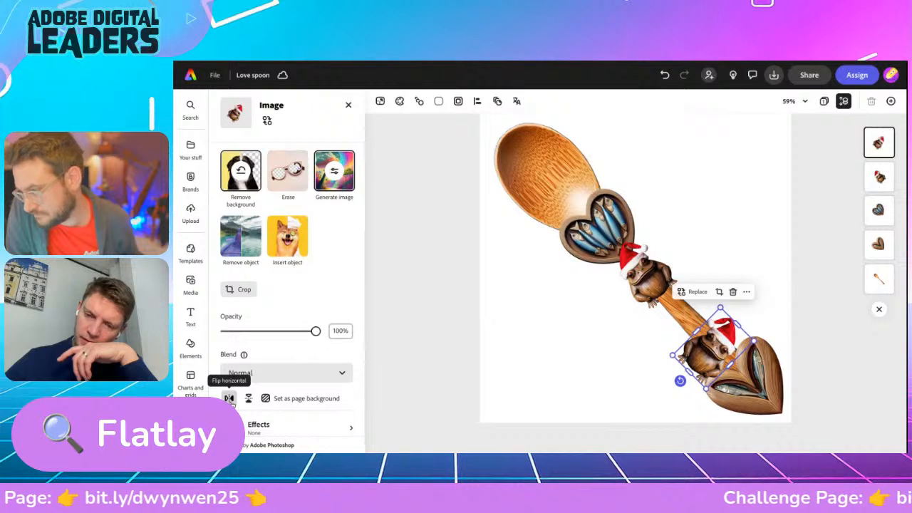
left_click(249, 399)
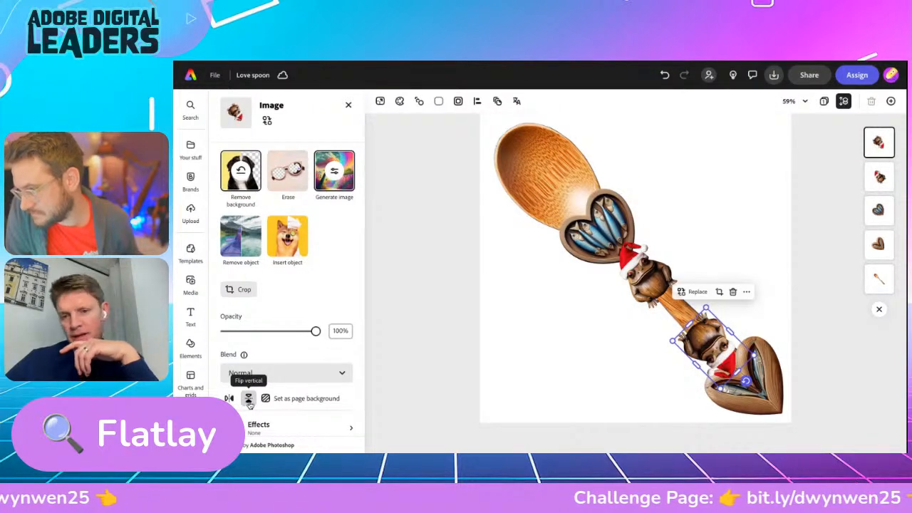
mouse_move(746, 384)
left_mouse_down()
mouse_move(752, 379)
mouse_move(745, 383)
left_mouse_up()
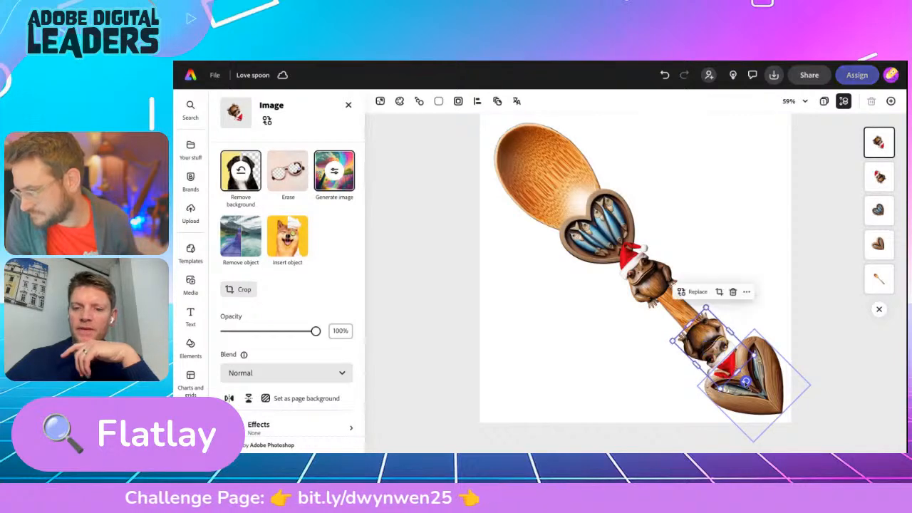
Step: Open the copied toad's image generation settings and reword the prompt to "Wooden carved duck. Flatlay. Simple."
scroll(703, 361, "up", 5)
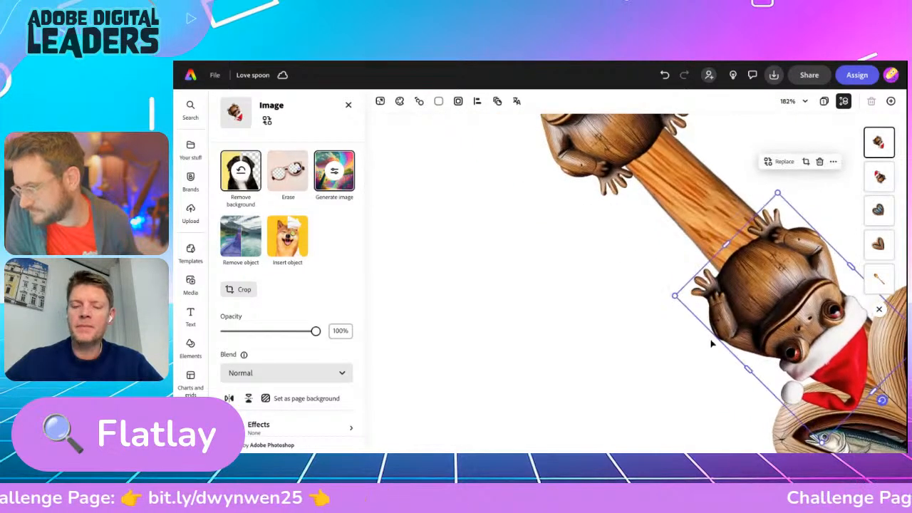
scroll(711, 344, "down", 3)
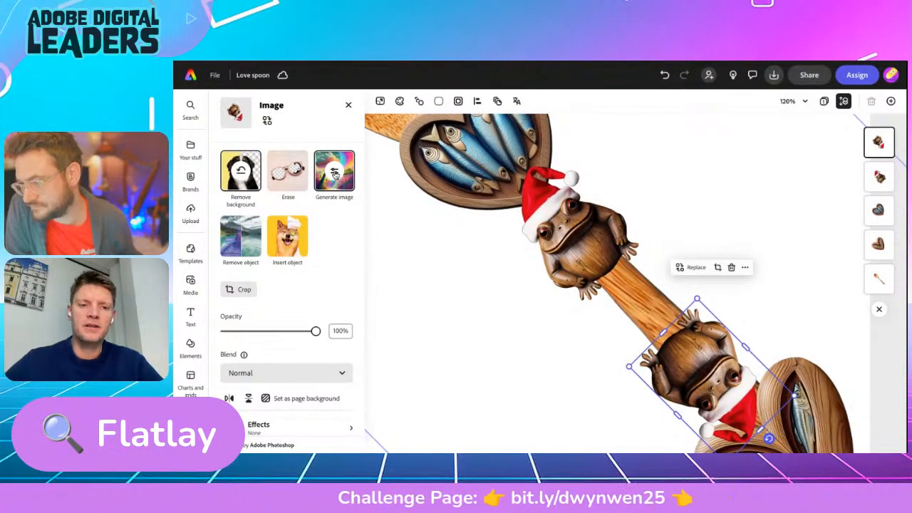
left_click(334, 171)
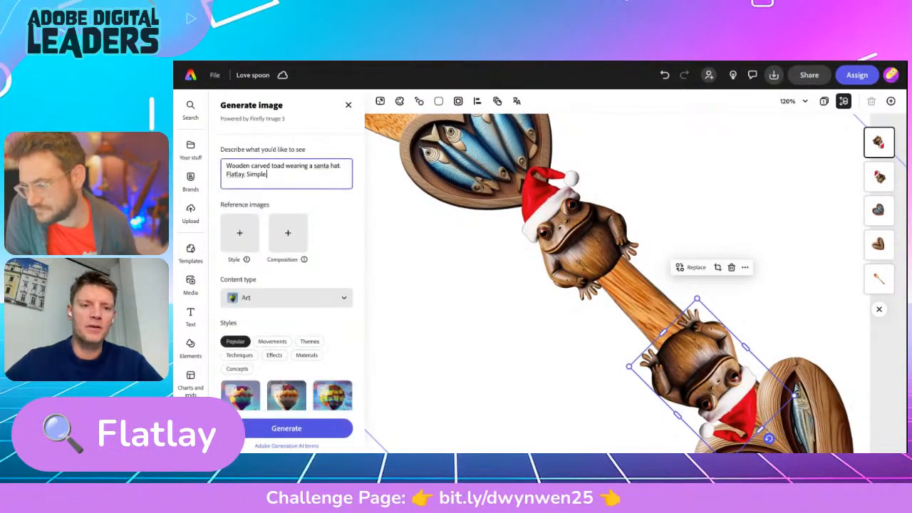
double_click(274, 166)
type("duck")
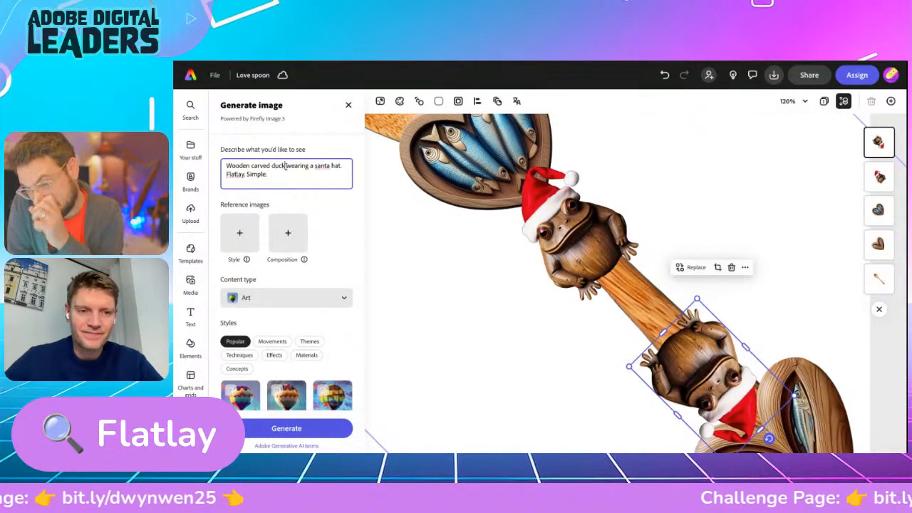
left_click_drag(286, 165, 342, 164)
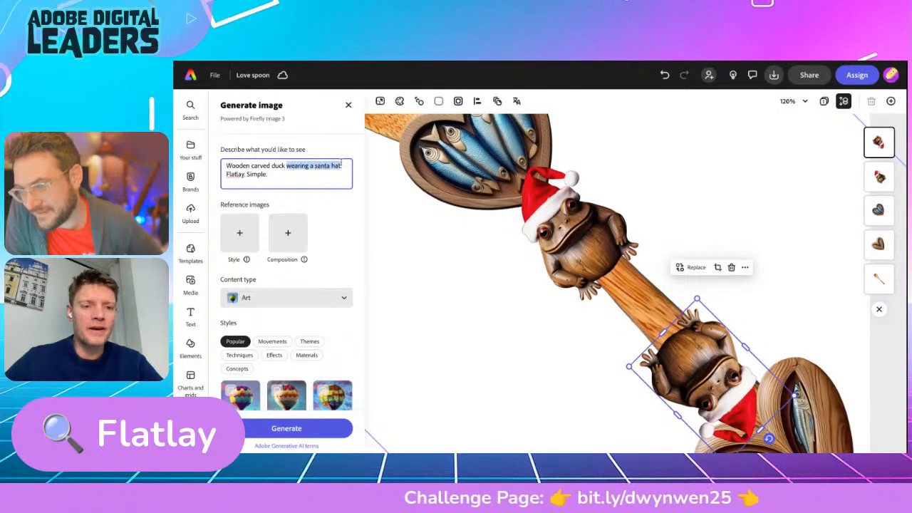
key("BackSpace")
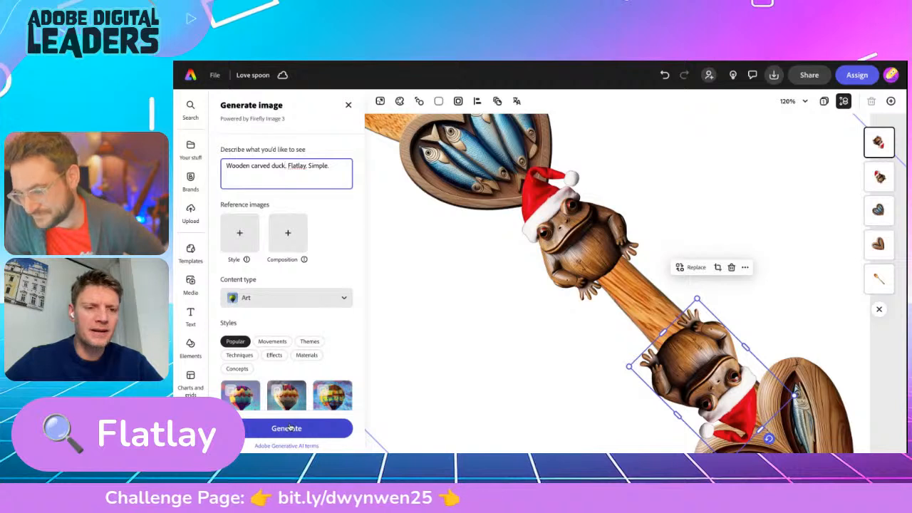
Step: Add "wearing a green cap" after "duck" in the prompt and turn off Fast mode for the generation
type("wearing a cap")
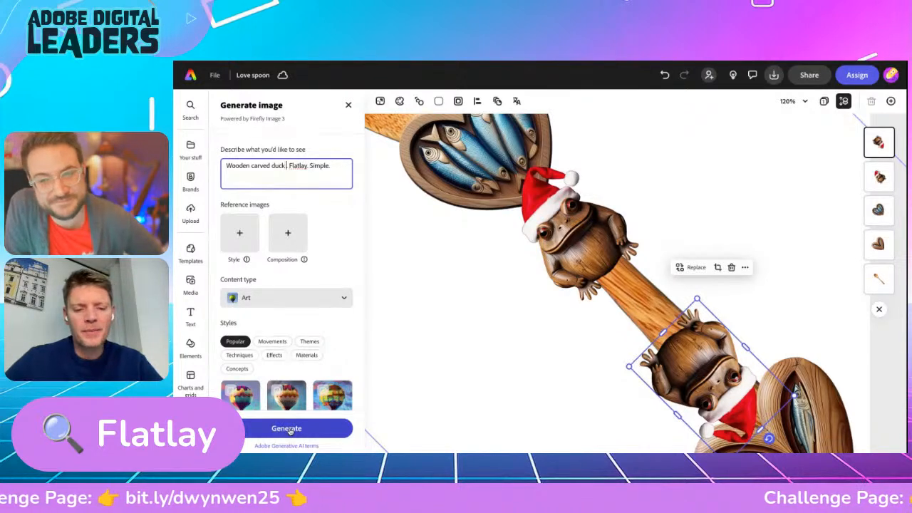
type(".")
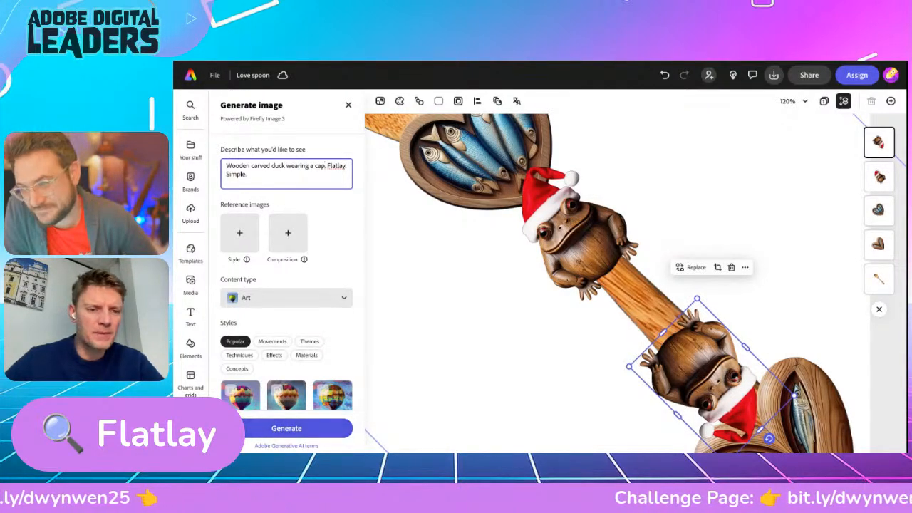
left_click(316, 166)
type("green")
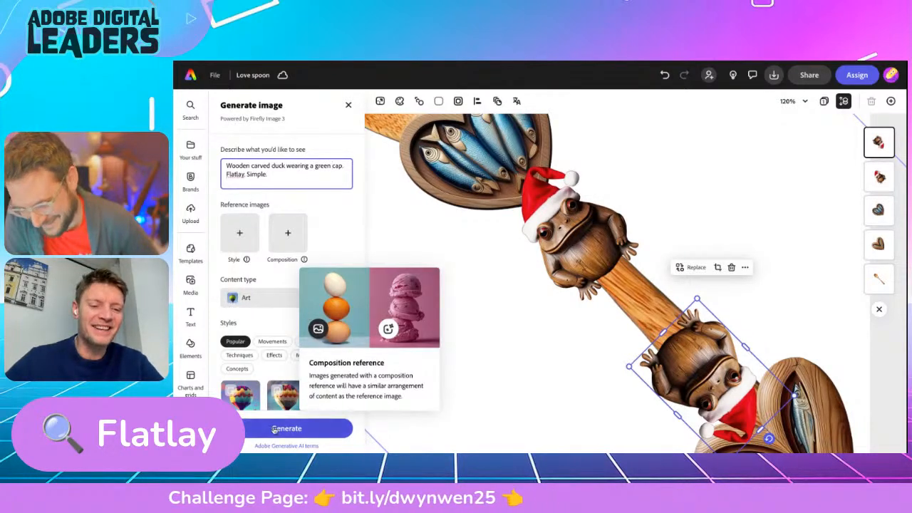
scroll(285, 299, "down", 3)
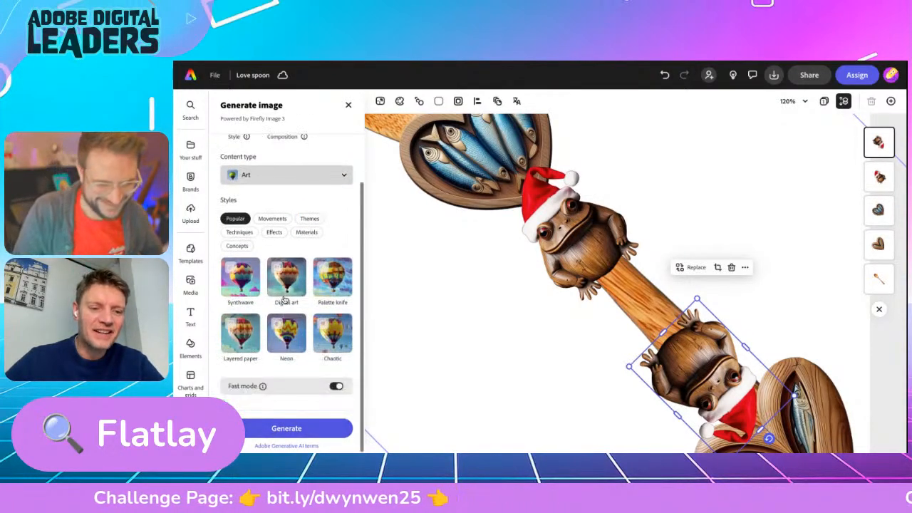
left_click(334, 387)
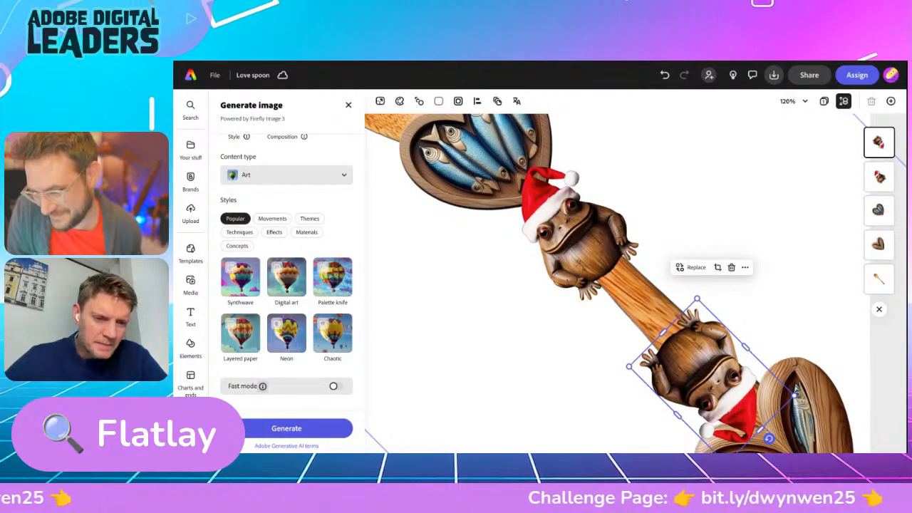
Step: Generate an Art-type image of a wooden carved duck wearing a green cap, flatlay and simple, in place of the lower frog
mouse_move(262, 386)
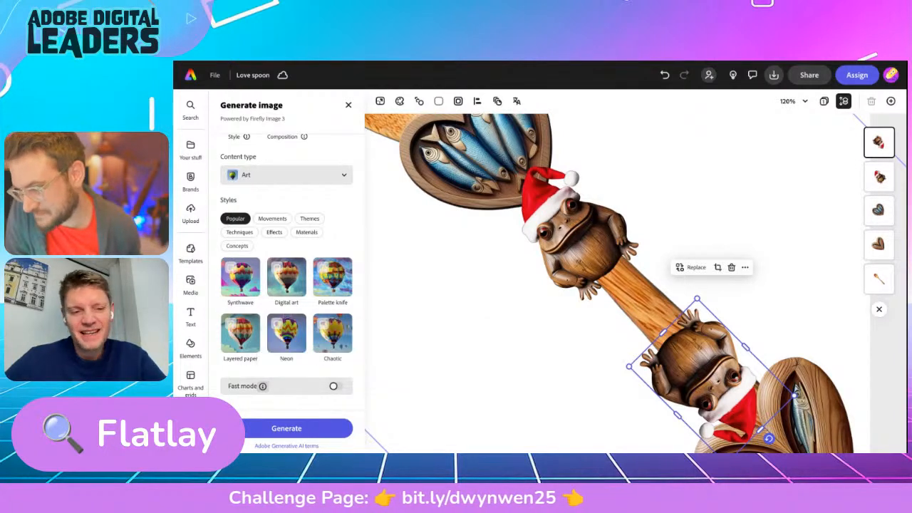
left_click(282, 430)
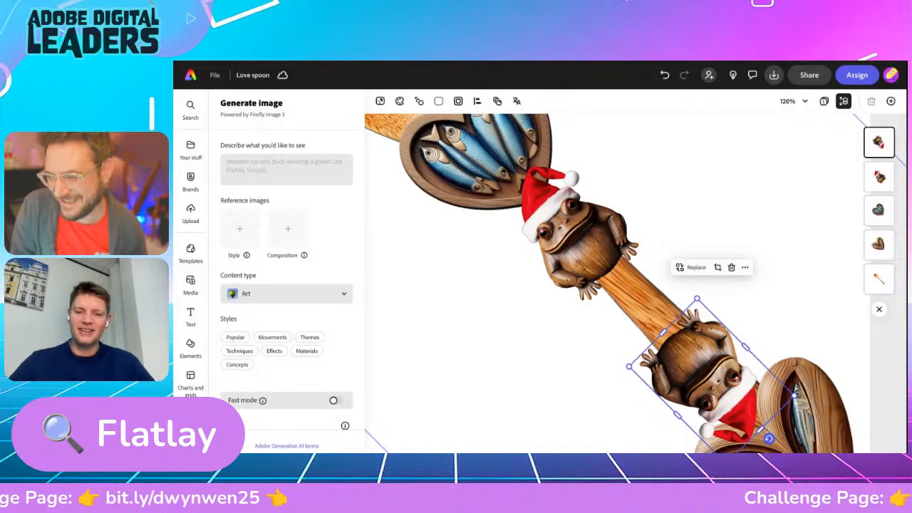
scroll(531, 401, "down", 4)
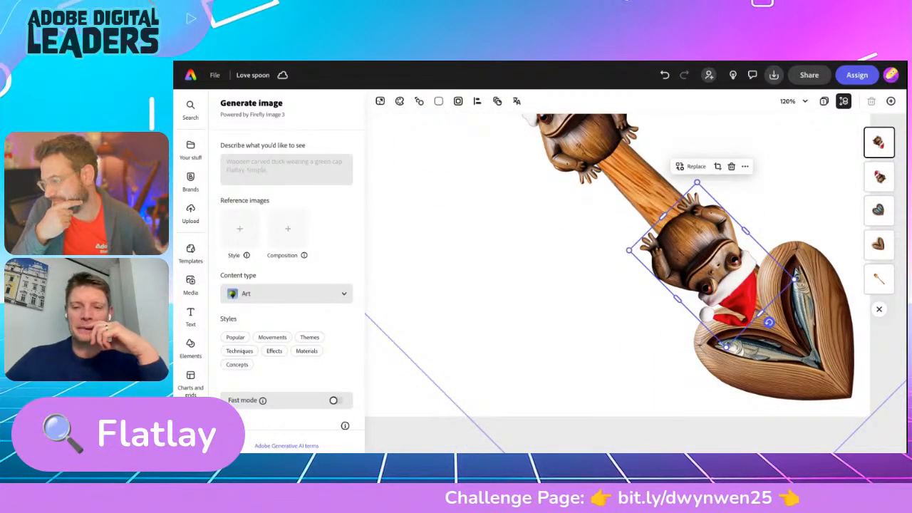
scroll(275, 328, "down", 3)
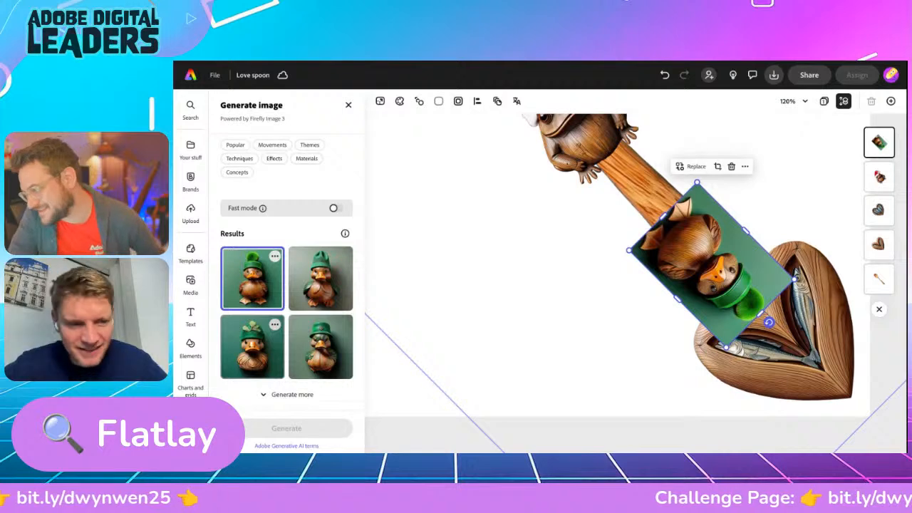
Step: Turn the duck image upright, compare the generated variations and choose the brown duck with the green bobble hat
left_click(316, 347)
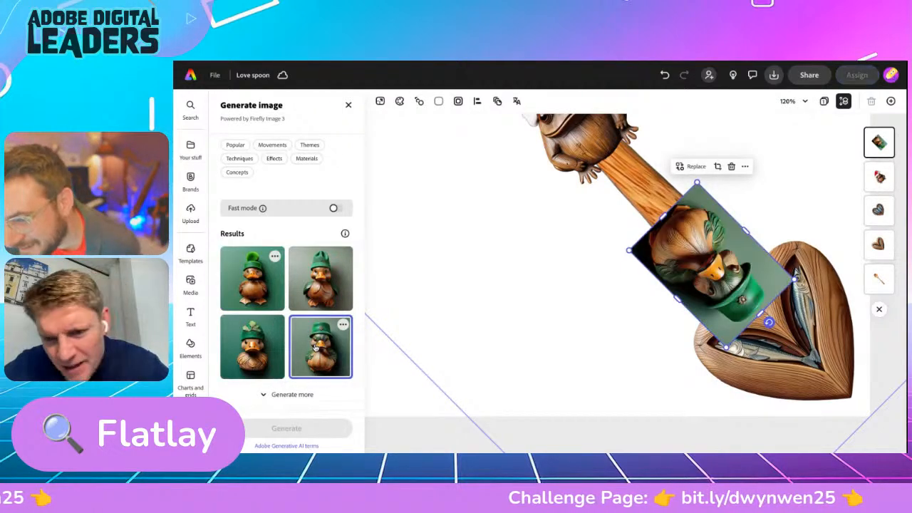
left_click_drag(770, 327, 711, 183)
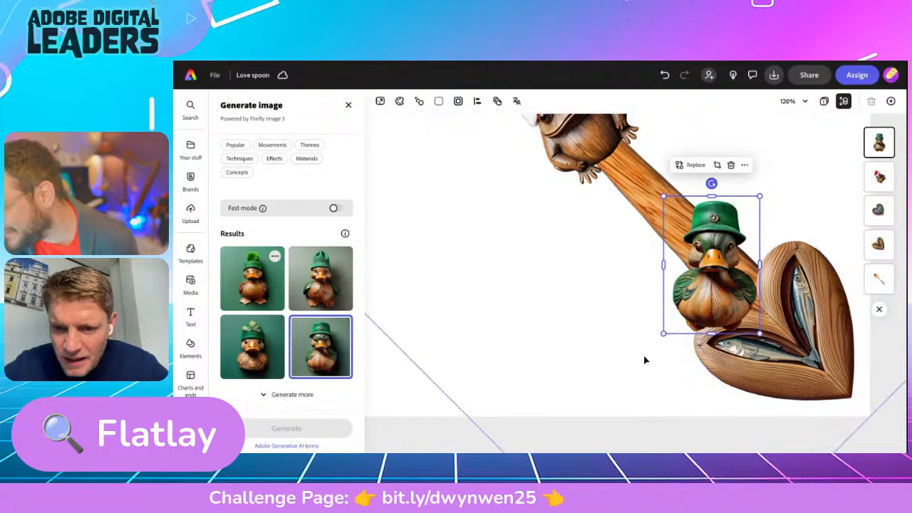
left_click(262, 362)
left_click(307, 292)
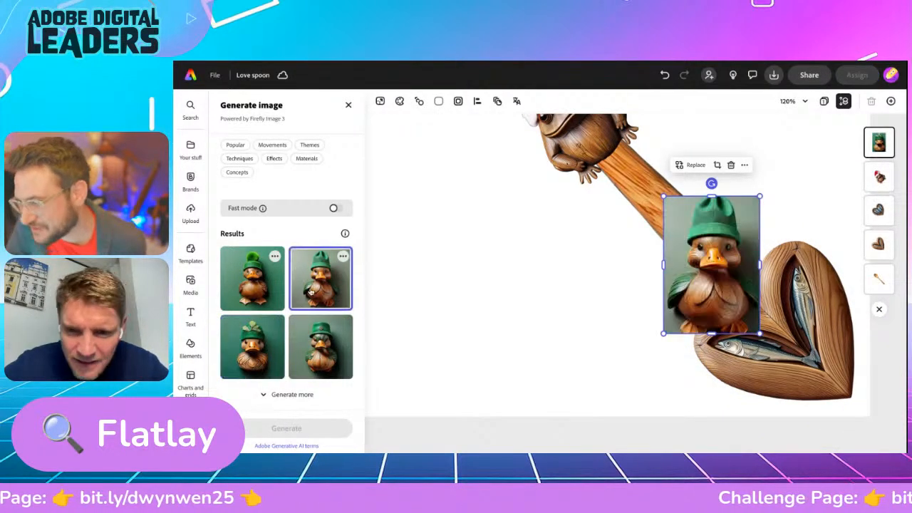
left_click(269, 288)
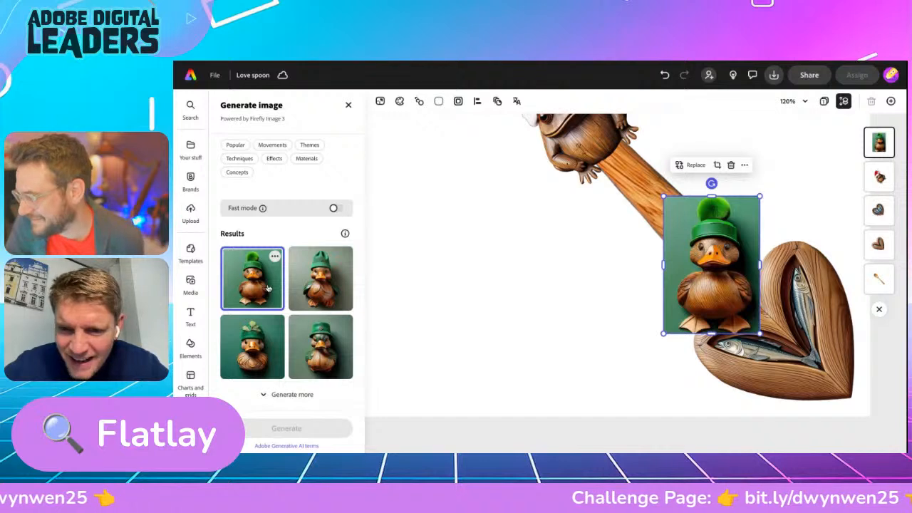
left_click(309, 286)
left_click(253, 284)
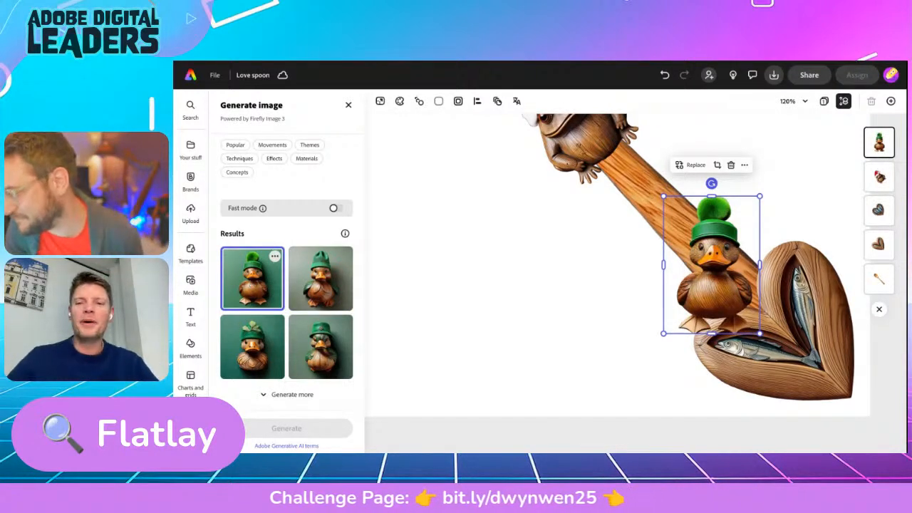
Step: Rotate the duck head-down along the spoon handle and position it against the heart at the handle's end
left_click(703, 224)
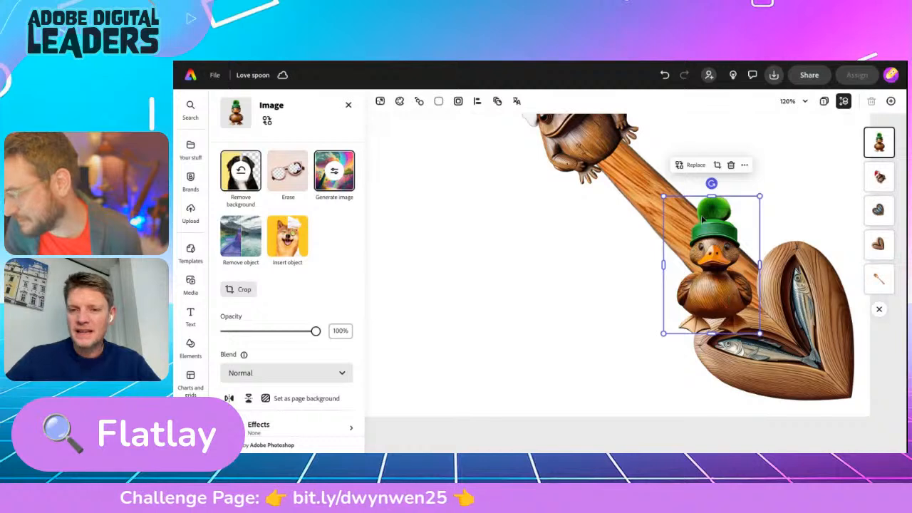
left_click_drag(712, 183, 756, 309)
mouse_move(688, 243)
left_mouse_down()
mouse_move(690, 233)
mouse_move(705, 247)
left_mouse_up()
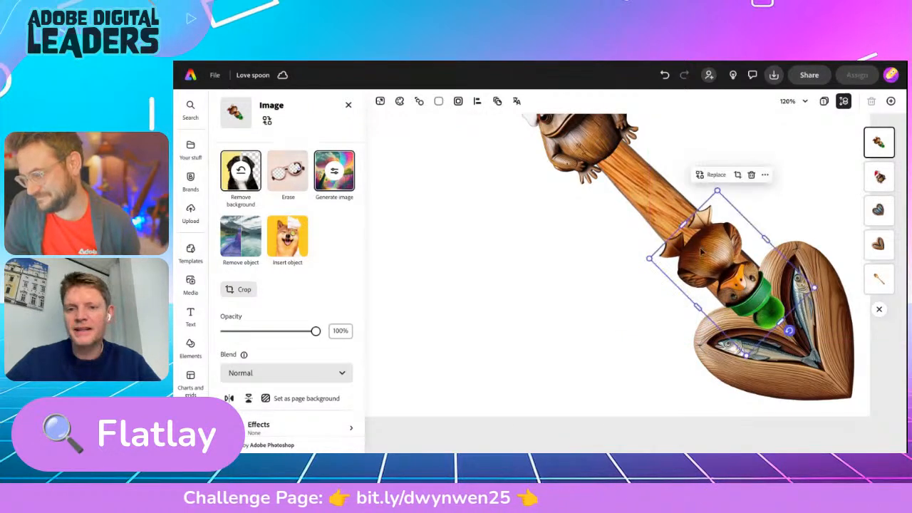
left_click(587, 268)
scroll(584, 268, "down", 5)
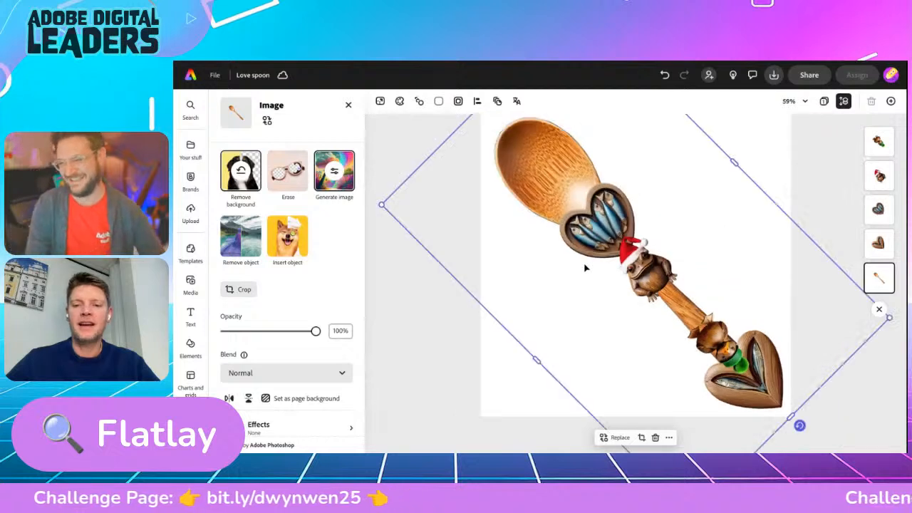
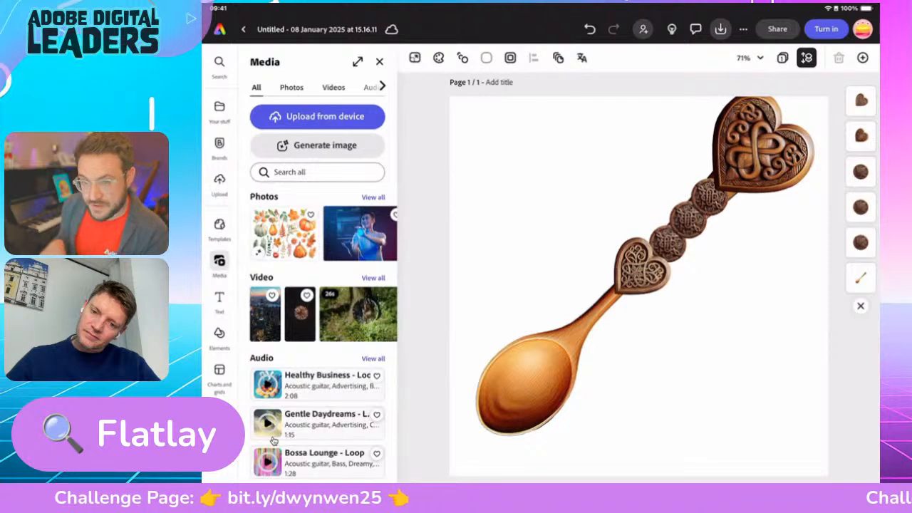
Step: Select the spoon together with all its carved hearts and discs and group them into one object
left_click(528, 385)
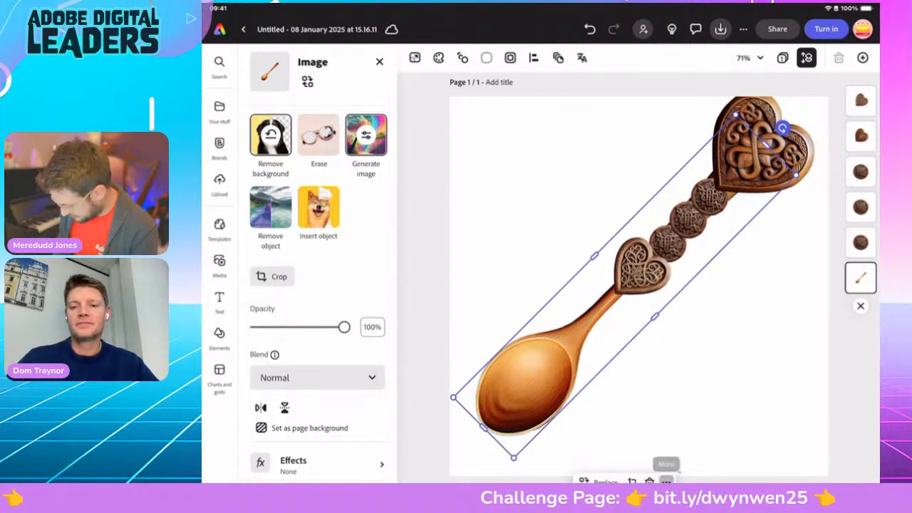
left_click(667, 482)
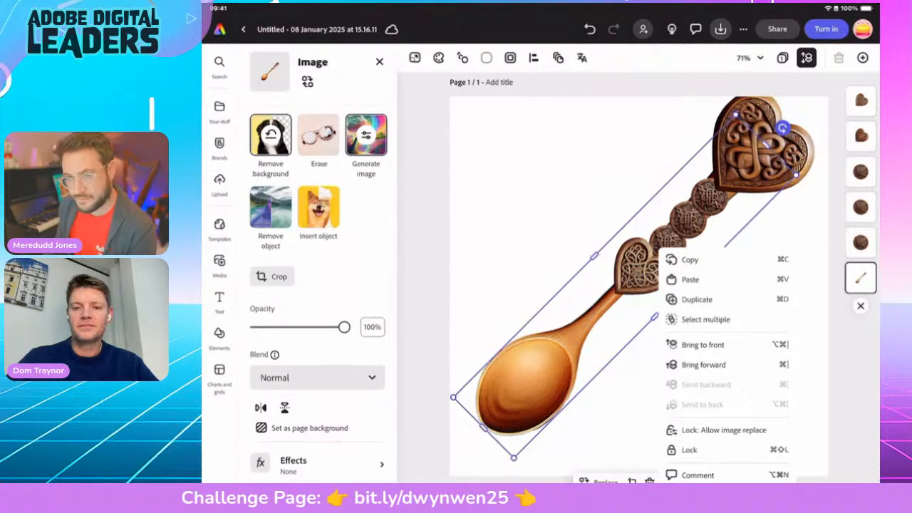
left_click(666, 481)
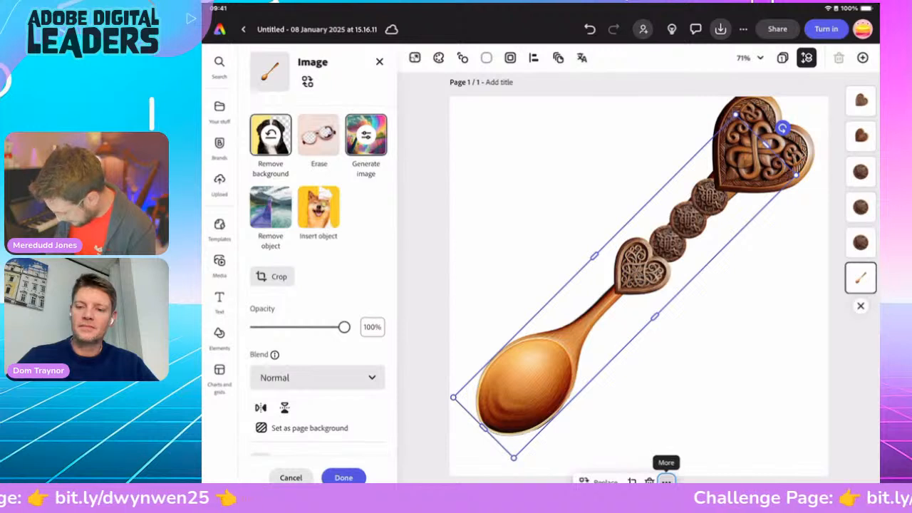
key("ctrl+a")
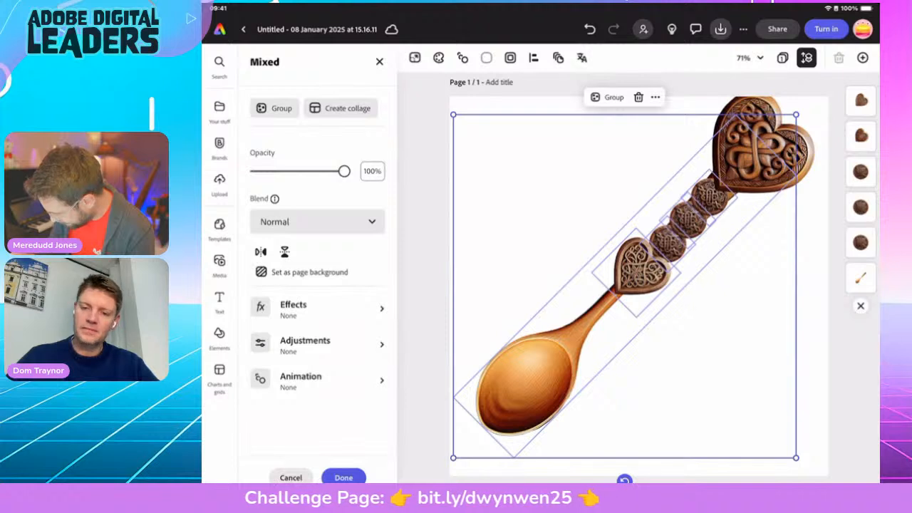
left_click(758, 148, "shift")
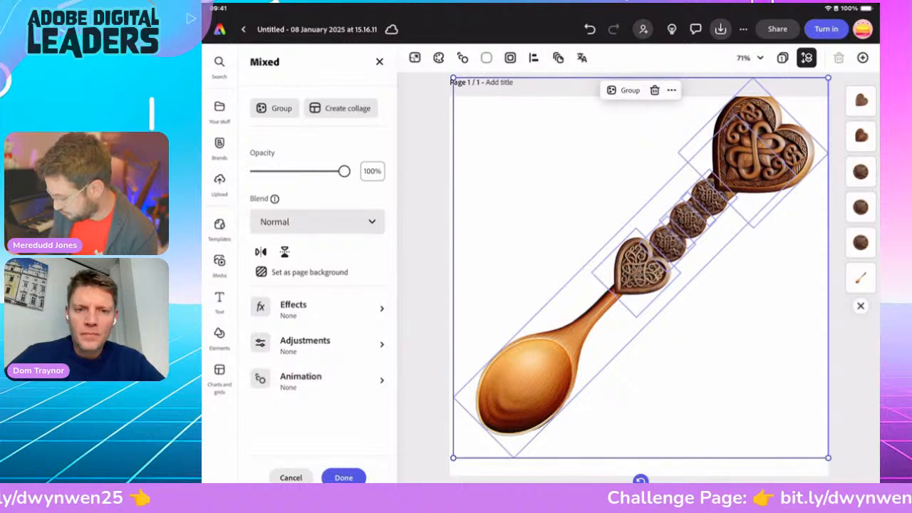
left_click(624, 91)
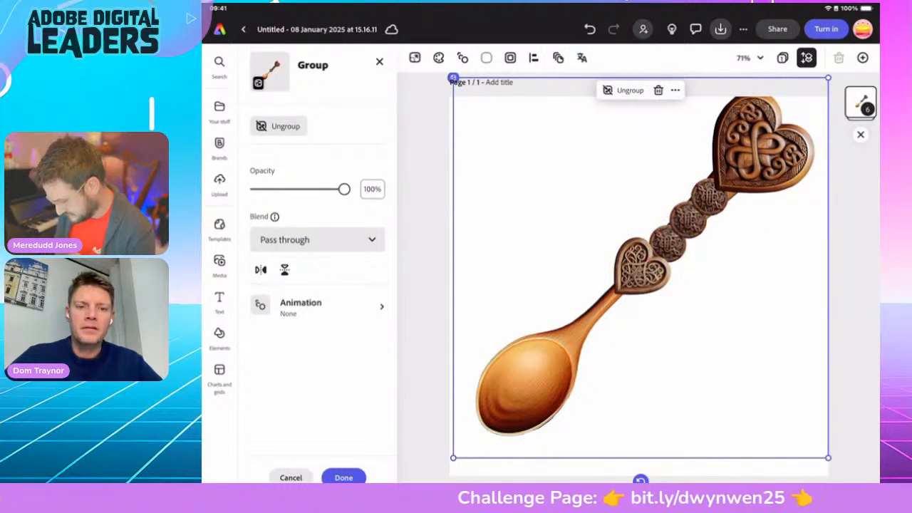
Step: Resize, slightly rotate and reposition the grouped love spoon so it fits diagonally within the page
left_click_drag(829, 458, 778, 407)
left_click_drag(619, 244, 626, 296)
left_click_drag(785, 130, 806, 102)
mouse_move(631, 481)
left_mouse_down()
mouse_move(808, 375)
mouse_move(493, 423)
mouse_move(686, 475)
mouse_move(580, 474)
mouse_move(636, 481)
left_mouse_up()
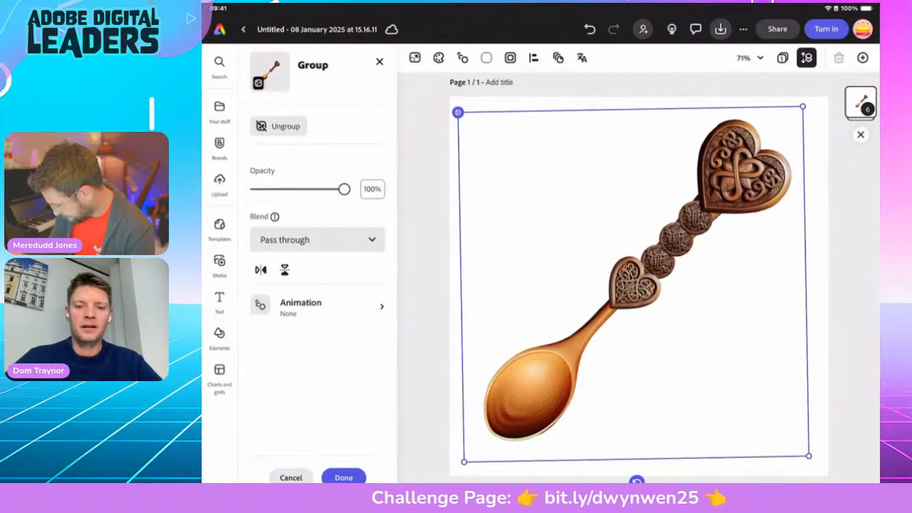
left_click_drag(803, 107, 819, 90)
left_click_drag(643, 275, 629, 289)
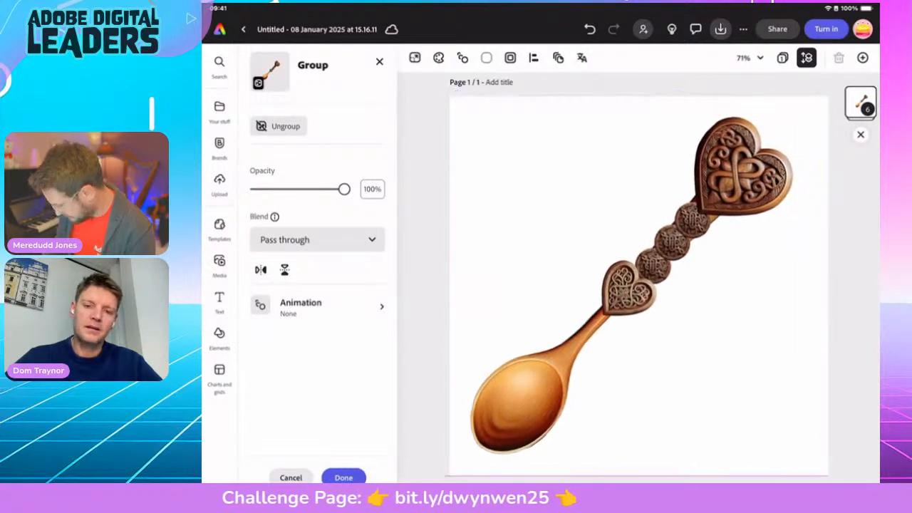
left_click_drag(811, 470, 822, 480)
mouse_move(629, 82)
left_mouse_down()
mouse_move(644, 83)
mouse_move(632, 83)
left_mouse_up()
left_click_drag(632, 294, 646, 285)
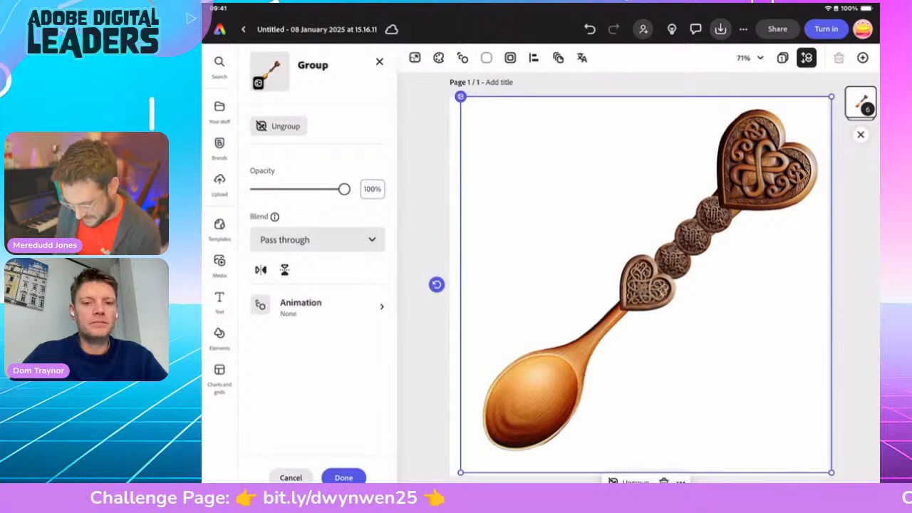
Step: Search the stock photos for "Wales beach"
left_click(220, 262)
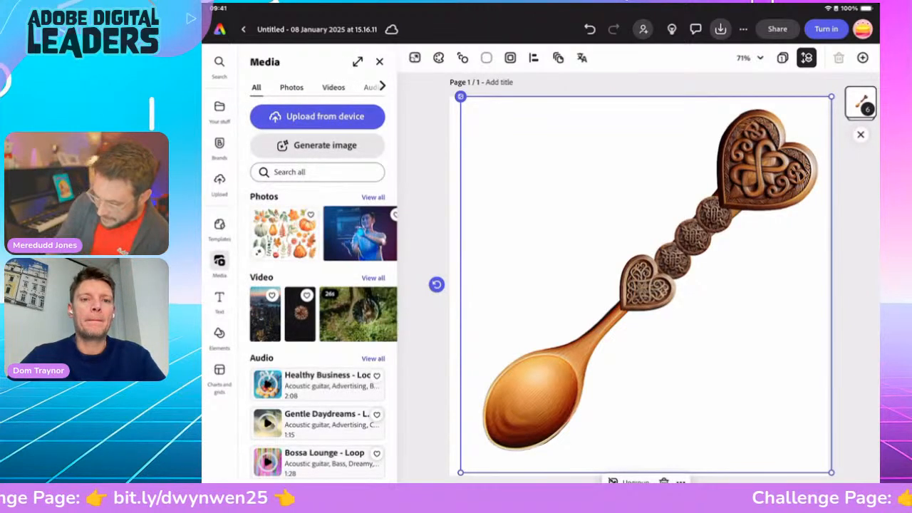
left_click(291, 88)
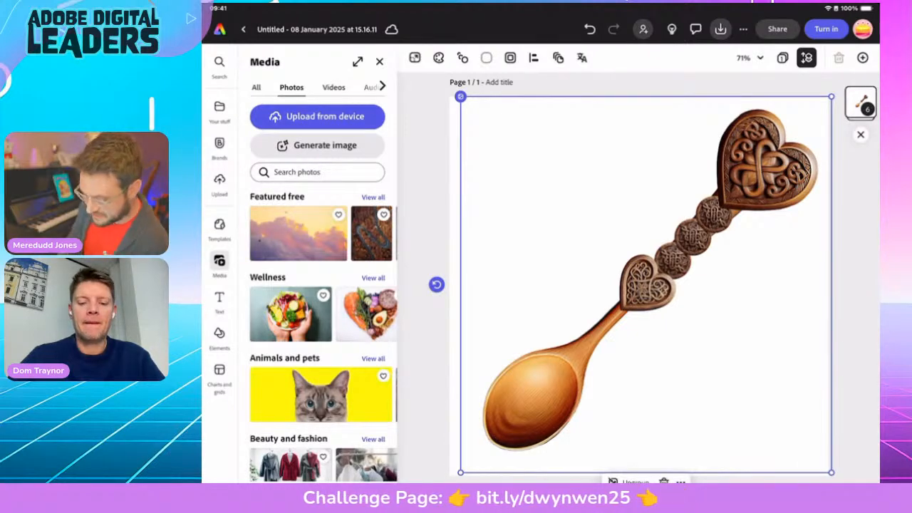
left_click(317, 173)
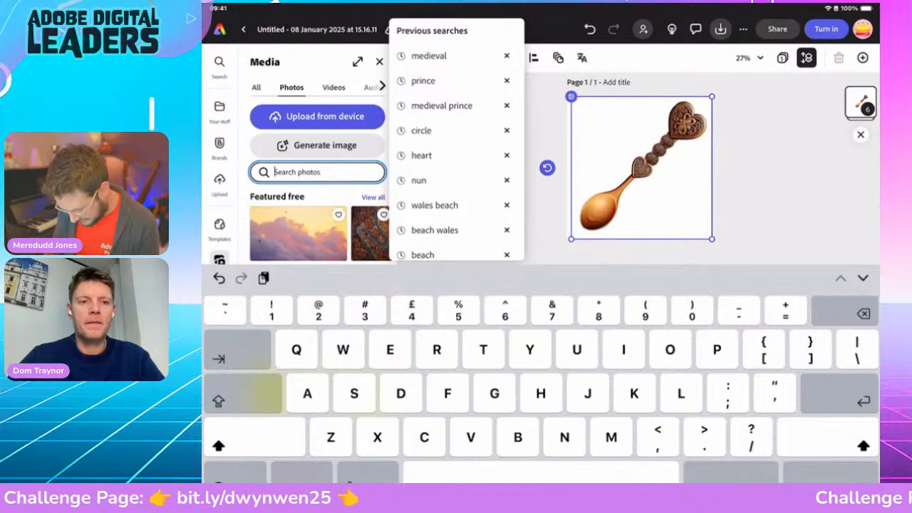
type("Wales beach")
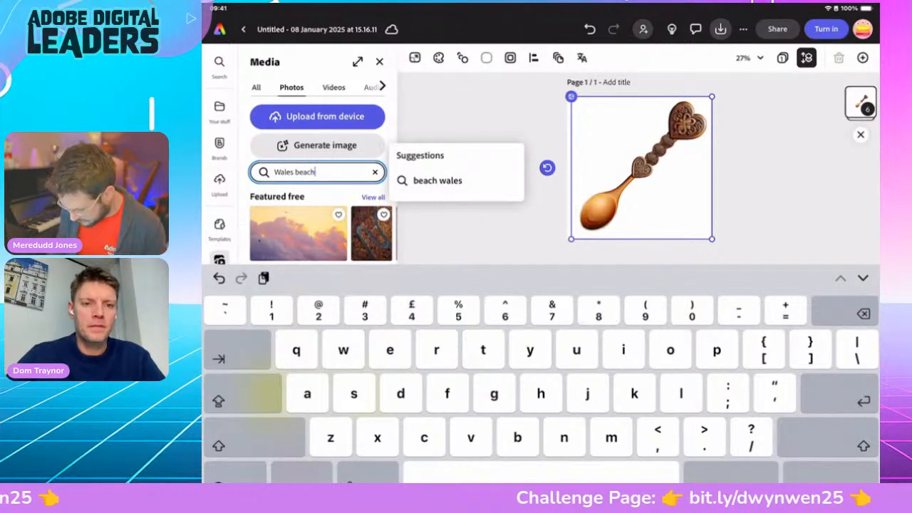
key("Return")
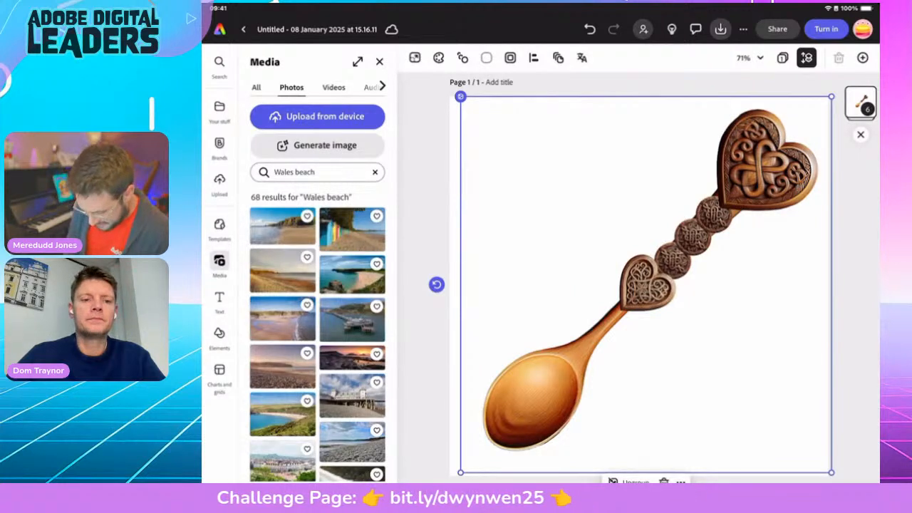
Step: Add the photo of a sandy beach with grassy dunes from the search results to the page
scroll(318, 321, "down", 5)
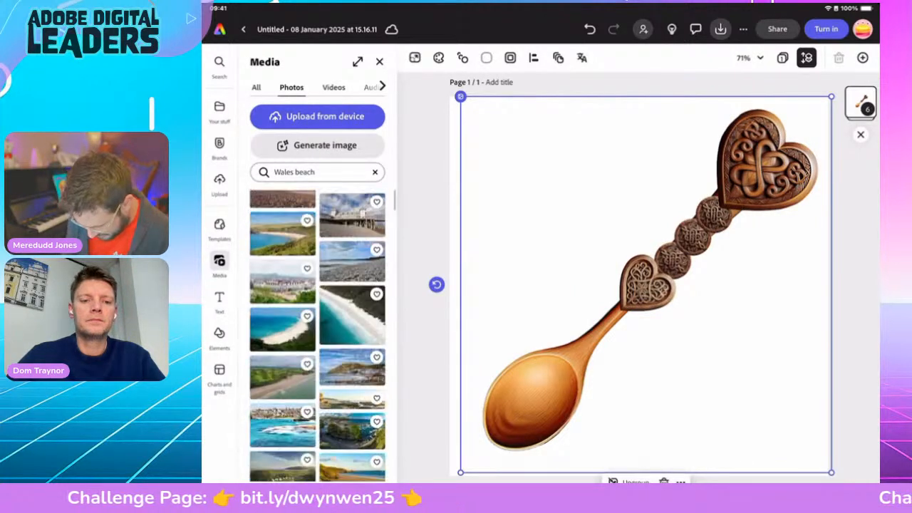
scroll(317, 321, "down", 5)
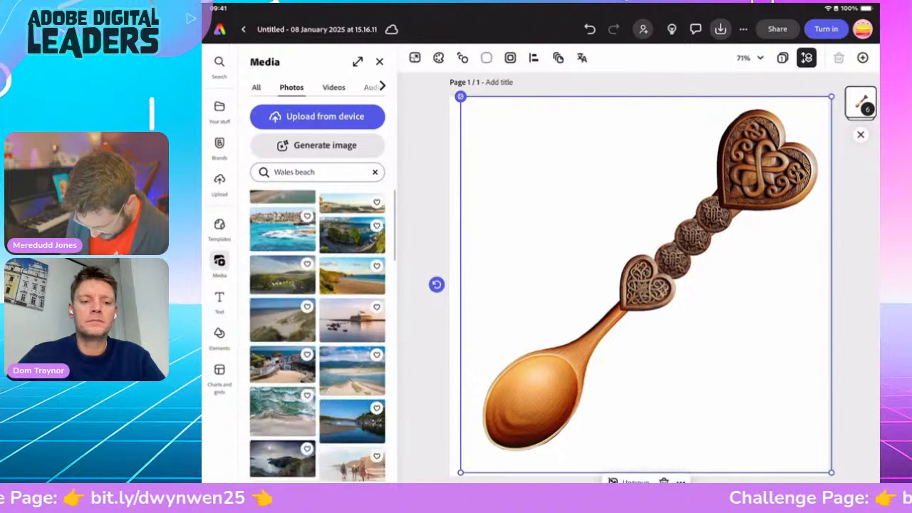
scroll(317, 321, "up", 1)
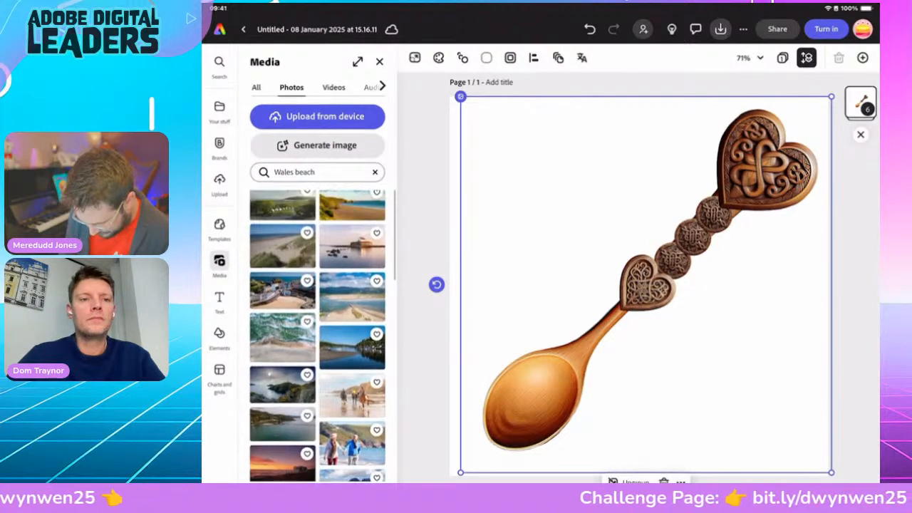
left_click(282, 246)
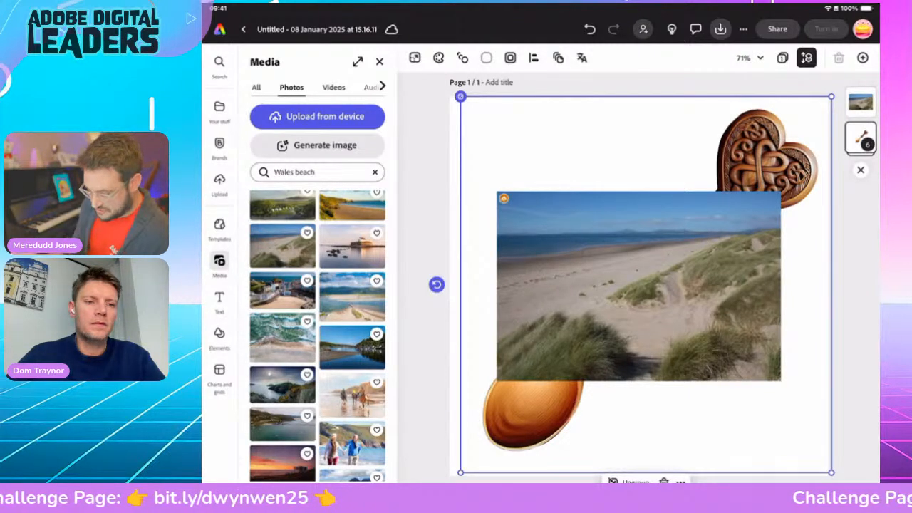
Step: Set the beach photo alone as the page background and reduce its opacity to 32%
left_click(639, 286, "shift")
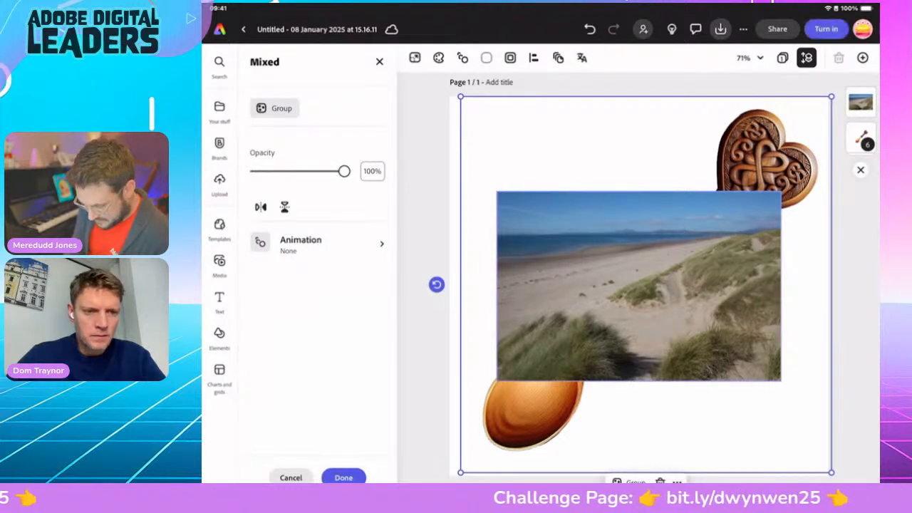
left_click(851, 321)
left_click(639, 286)
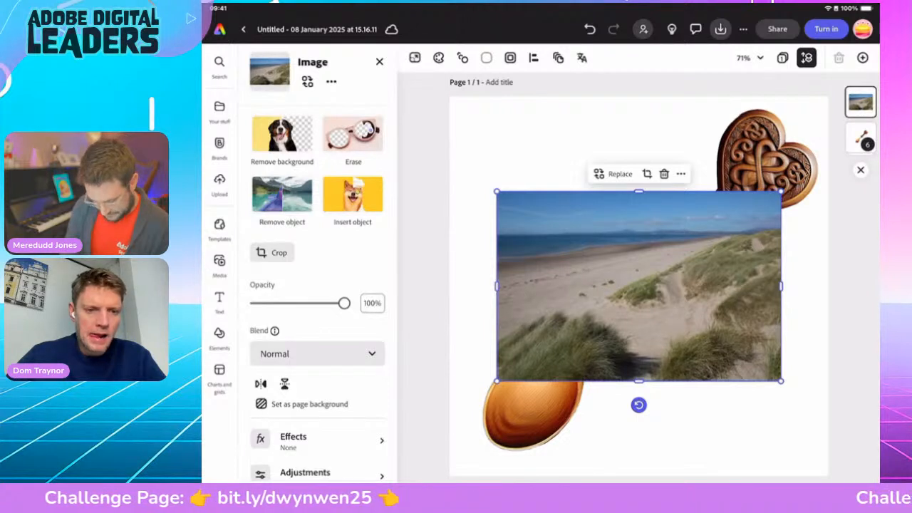
left_click(309, 404)
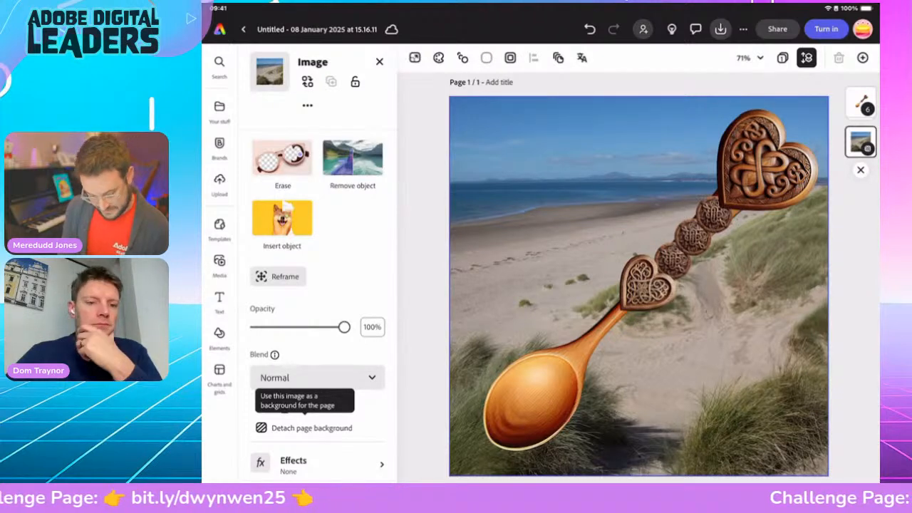
left_click_drag(345, 326, 284, 326)
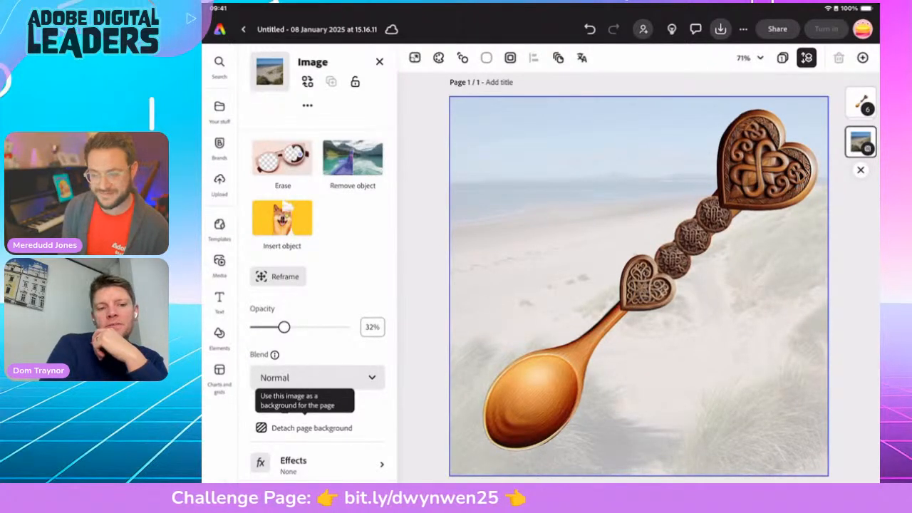
Step: Fade the beach background photo out completely and bring its opacity back up to 36%
left_click_drag(283, 327, 255, 326)
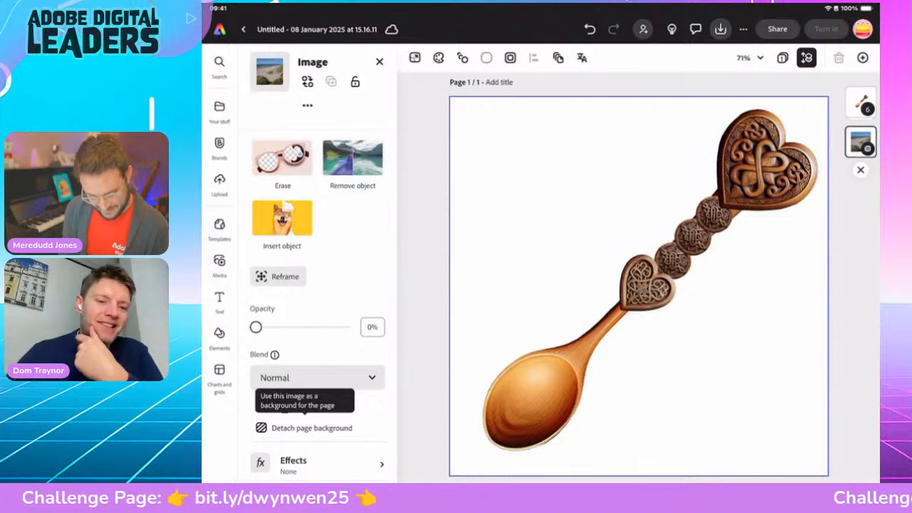
left_click_drag(256, 326, 287, 327)
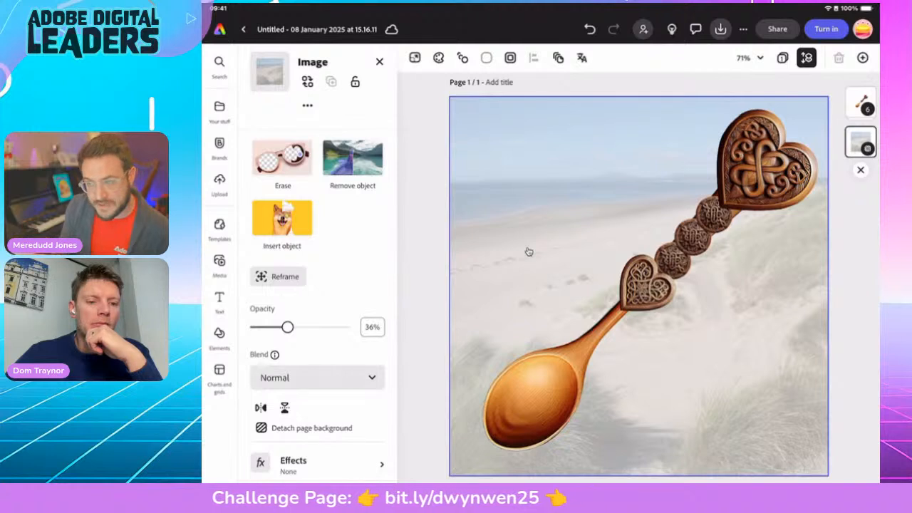
Step: Try pink, red, orange and teal page background colours, settle on dark magenta, and raise the beach photo's opacity
left_click(487, 58)
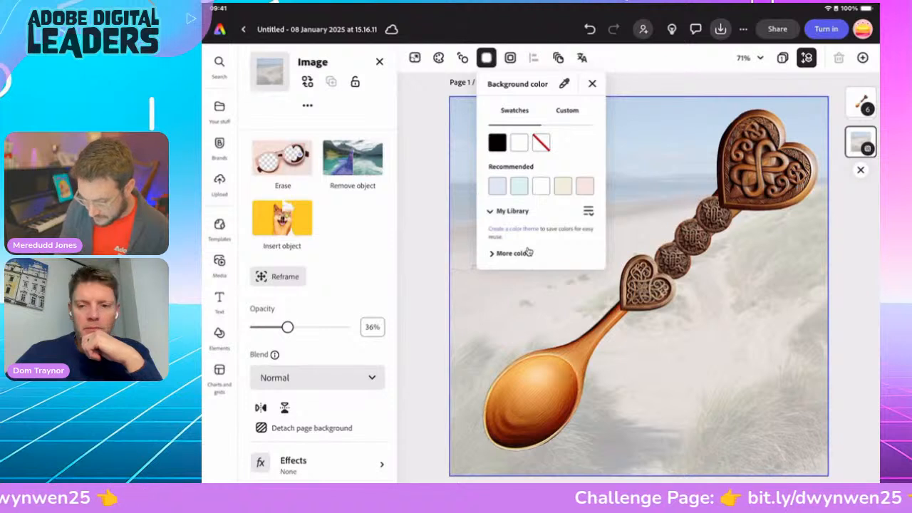
left_click(528, 252)
scroll(528, 251, "down", 2)
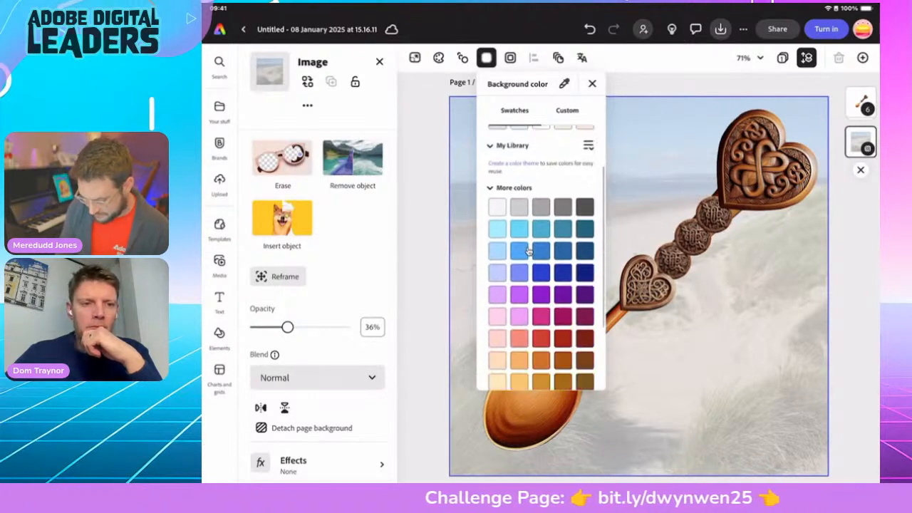
left_click(541, 317)
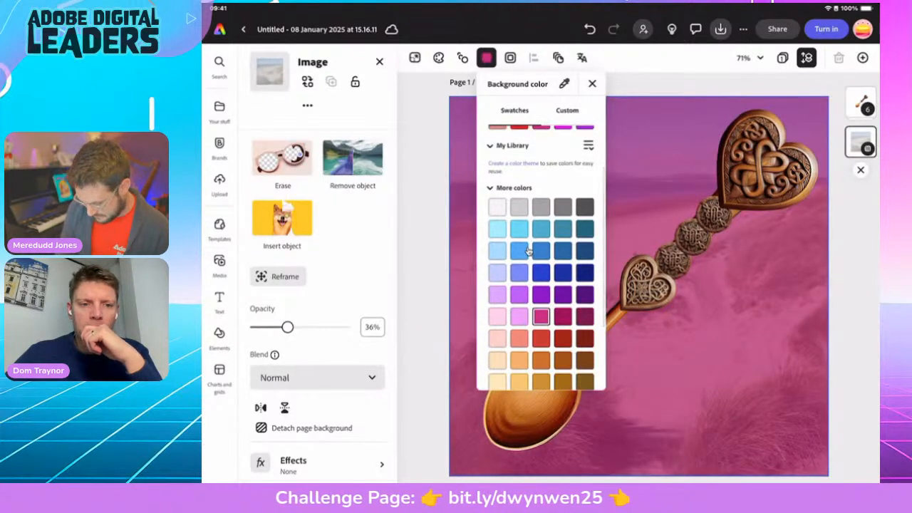
left_click(541, 339)
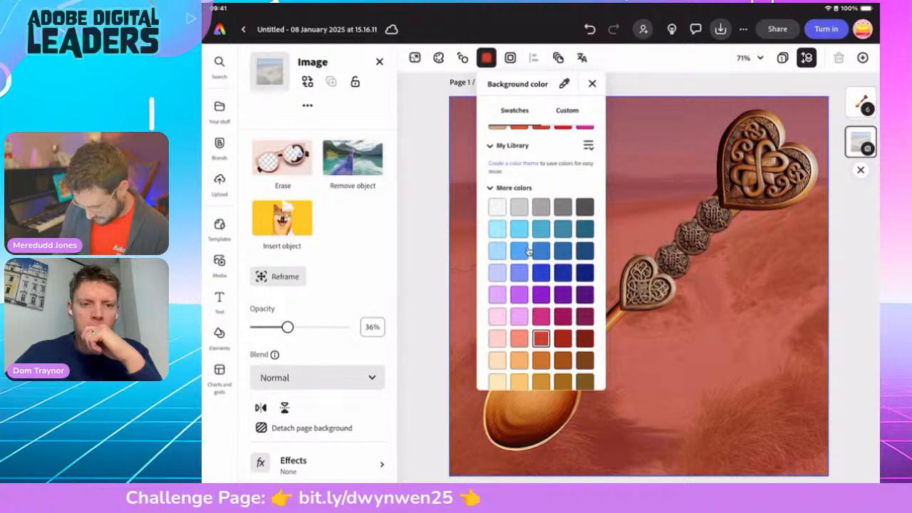
left_click(519, 360)
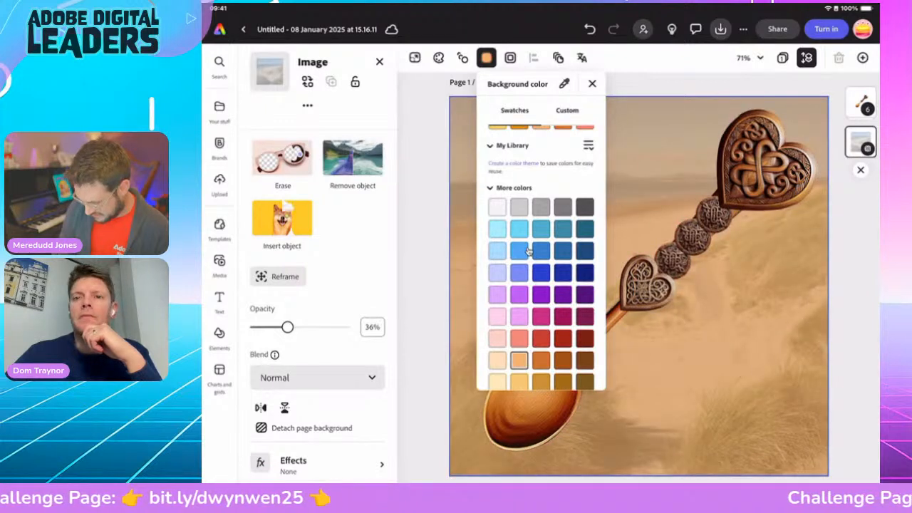
left_click(563, 228)
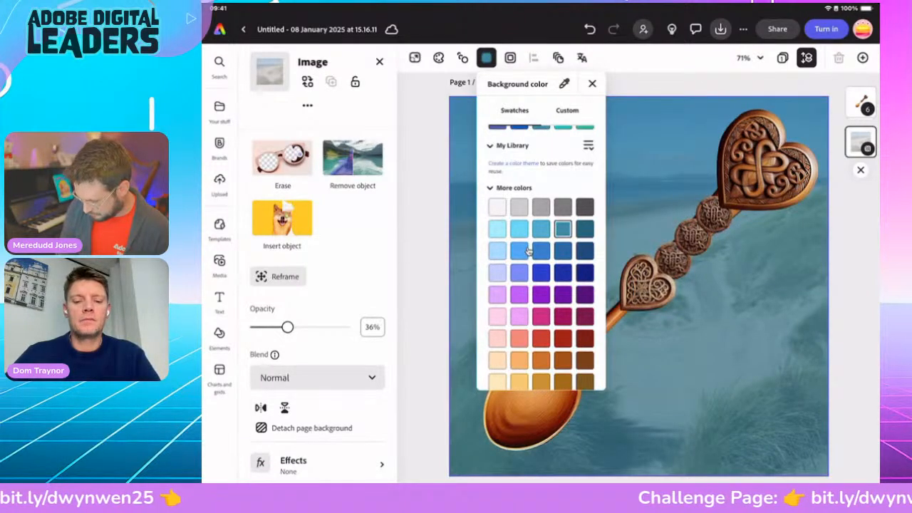
left_click(585, 228)
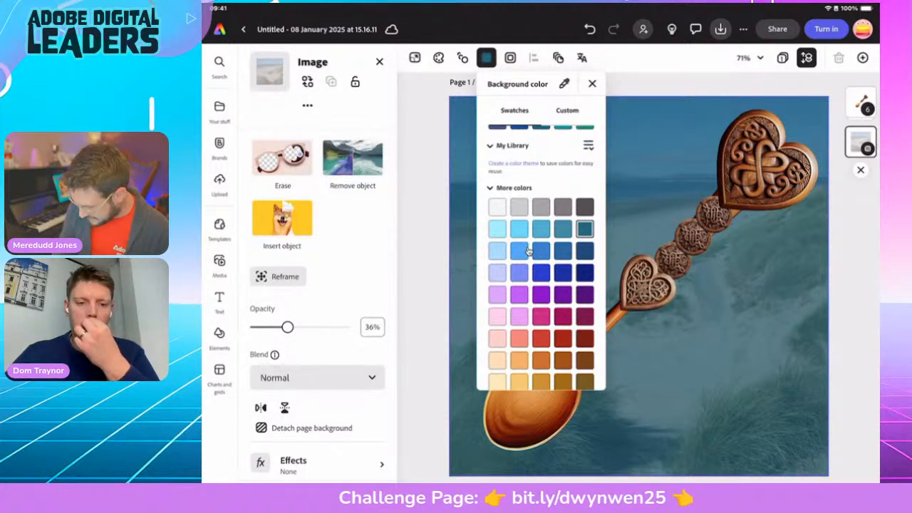
left_click(563, 317)
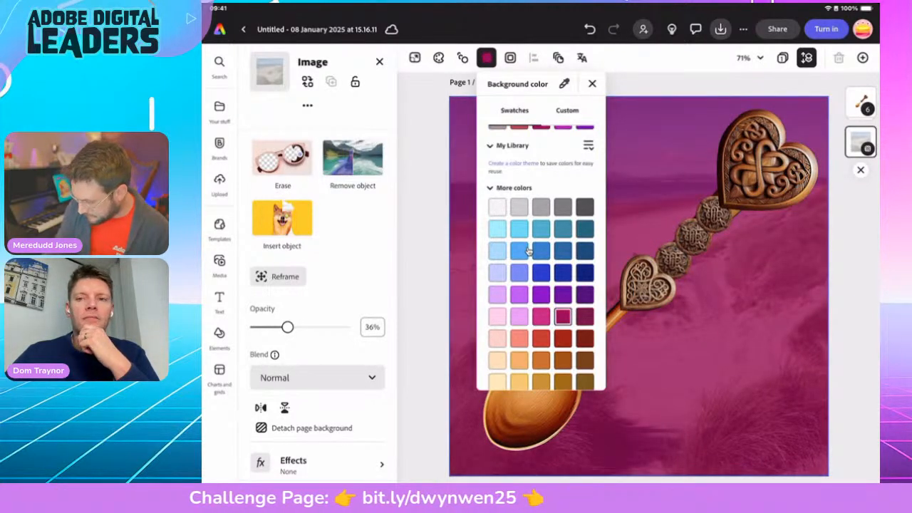
key("Escape")
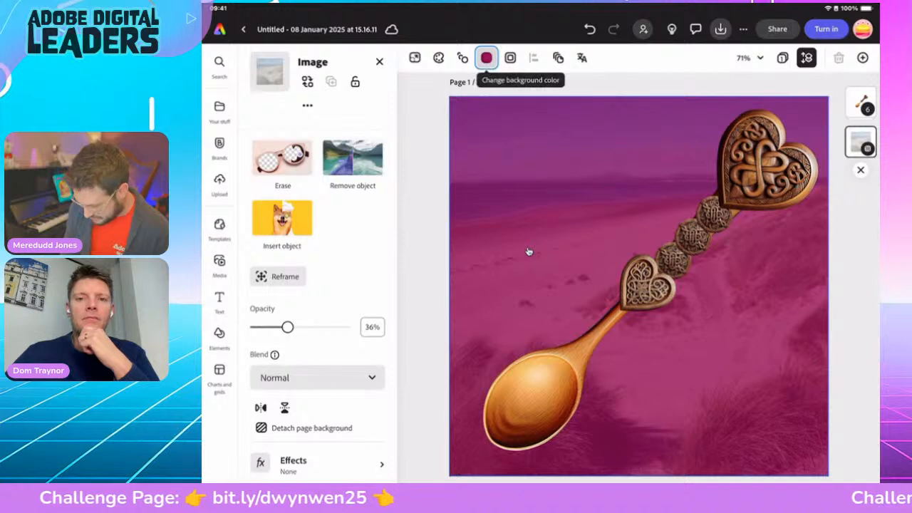
left_click_drag(287, 327, 306, 327)
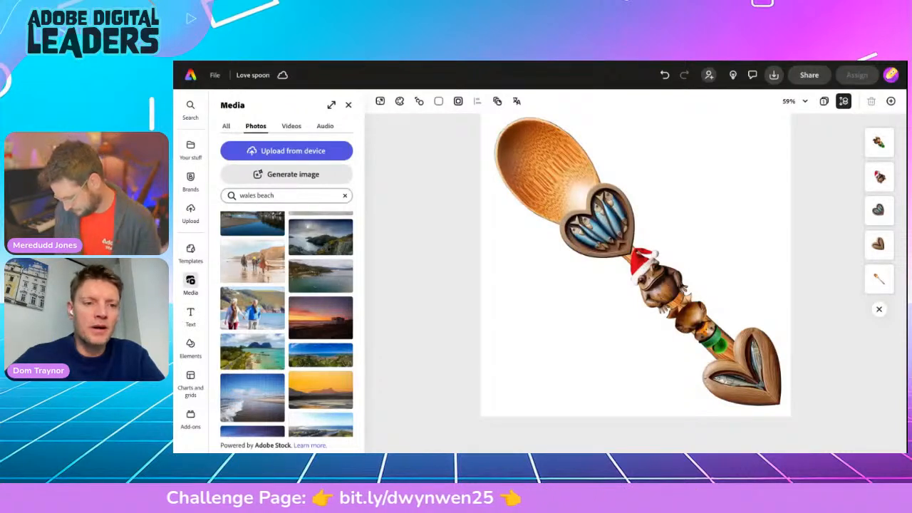
Step: Add the sandy cove photo from the "wales beach" results to the sardine-heart spoon page and view its stock asset details
left_click(349, 105)
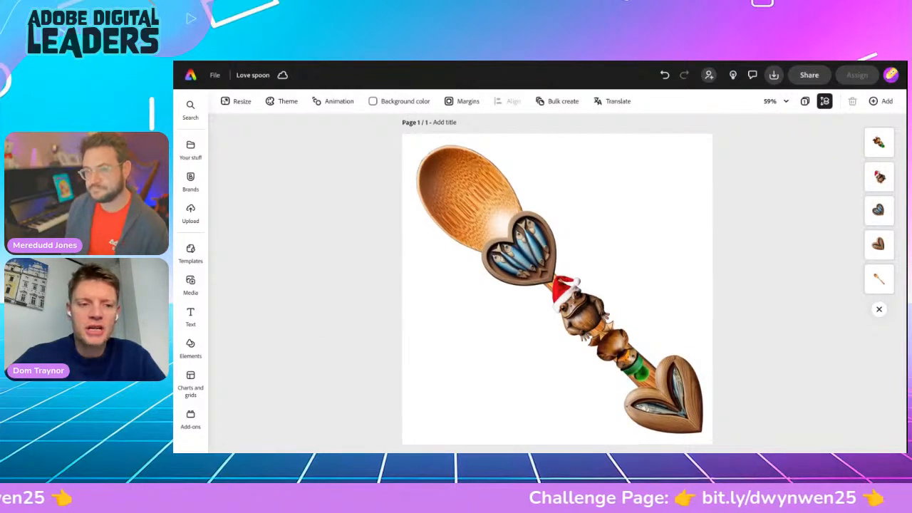
left_click(191, 285)
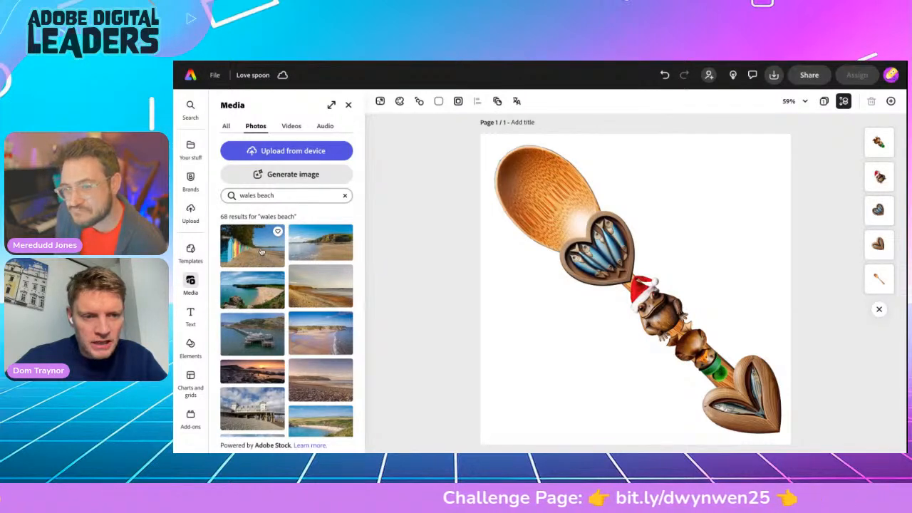
scroll(253, 278, "down", 1)
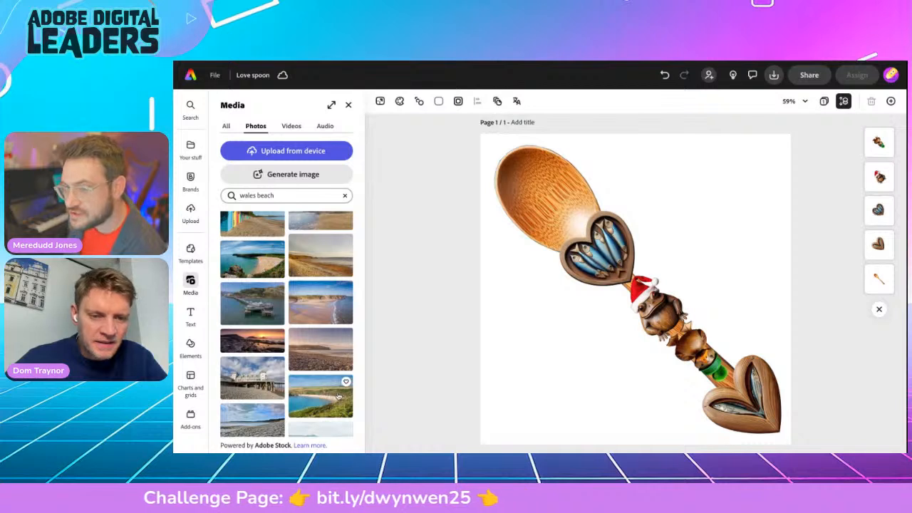
scroll(339, 400, "up", 2)
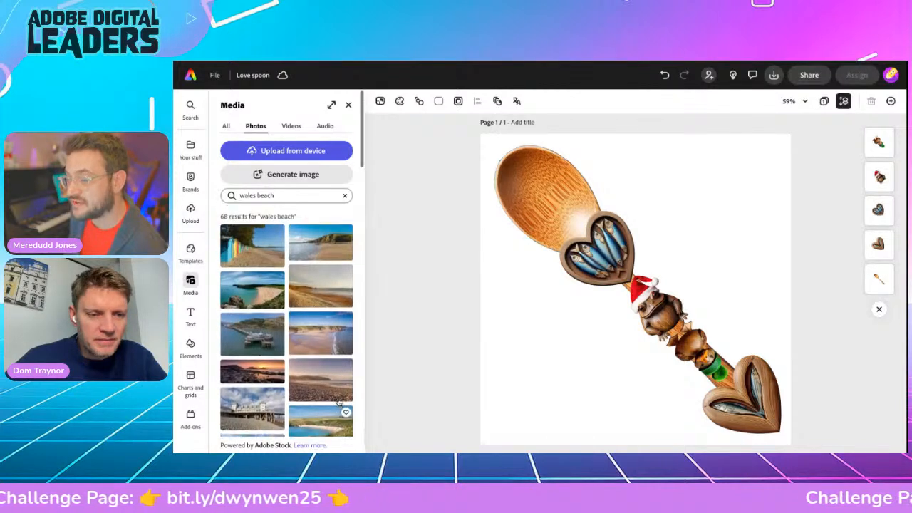
left_click(255, 302)
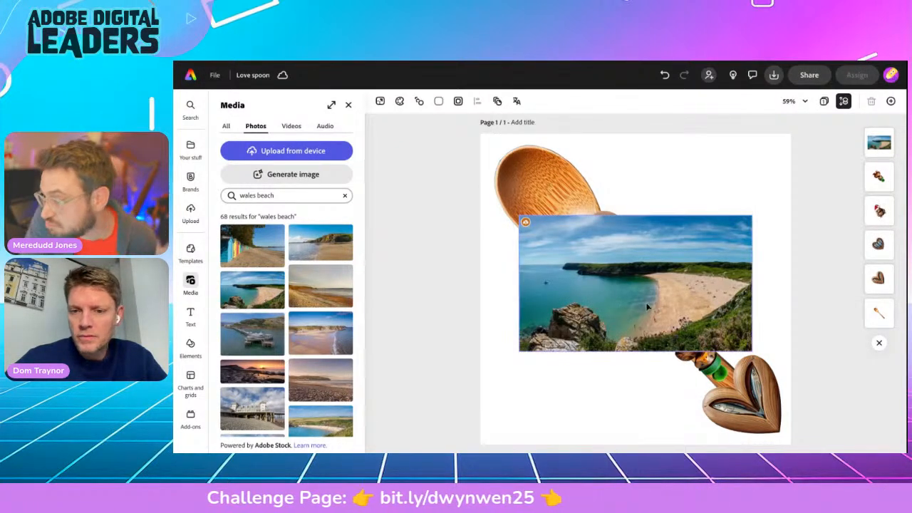
left_click(650, 305)
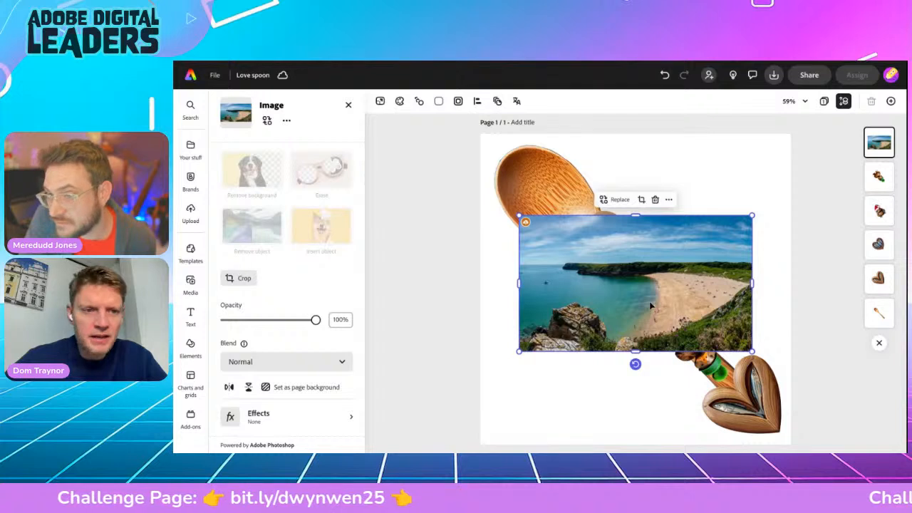
left_click(287, 121)
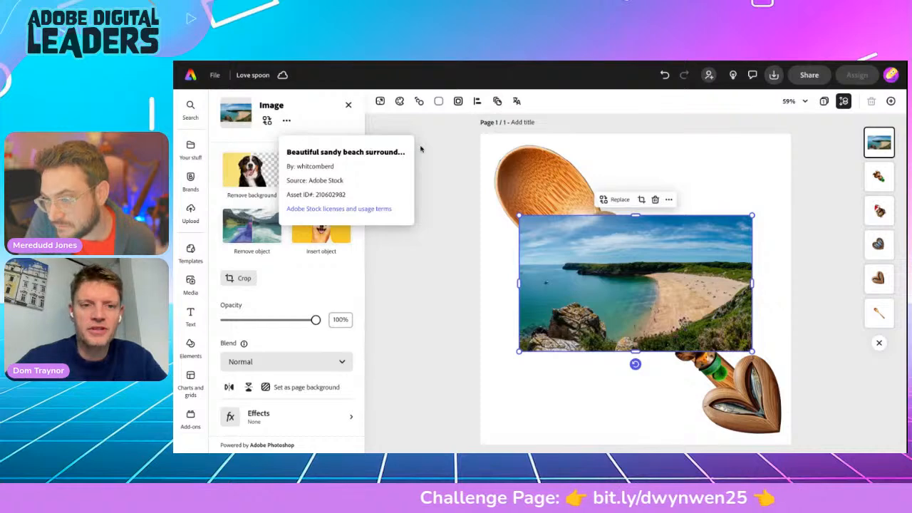
left_click(423, 149)
Step: Delete the sandy cove photo from the page
left_click(348, 104)
left_click(611, 286)
key("Delete")
Step: Add the lighthouse headland photo from the "wales beach" results, enlarge it, and set it as the page background
scroll(332, 401, "down", 5)
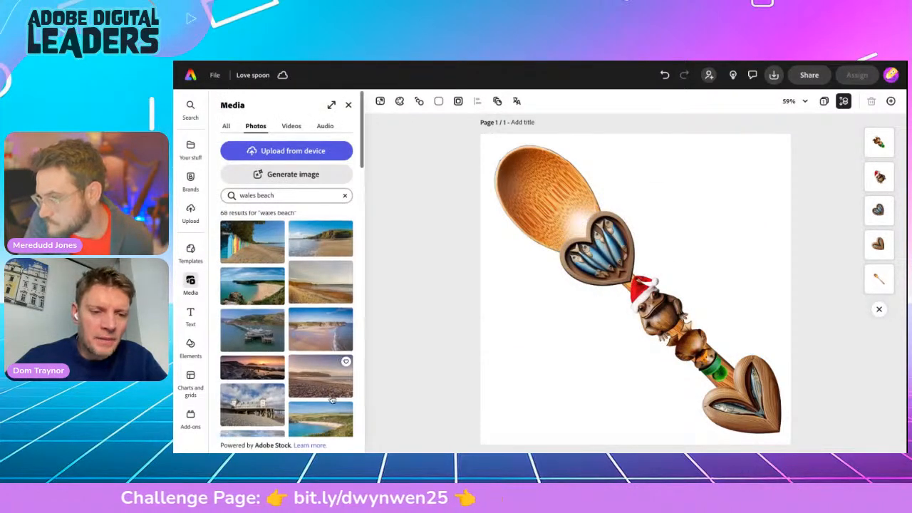
scroll(331, 401, "down", 10)
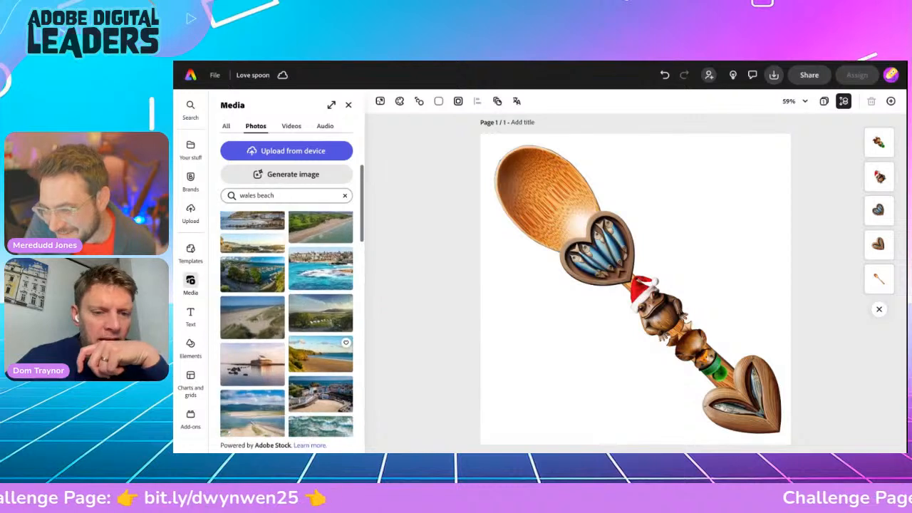
scroll(325, 344, "down", 3)
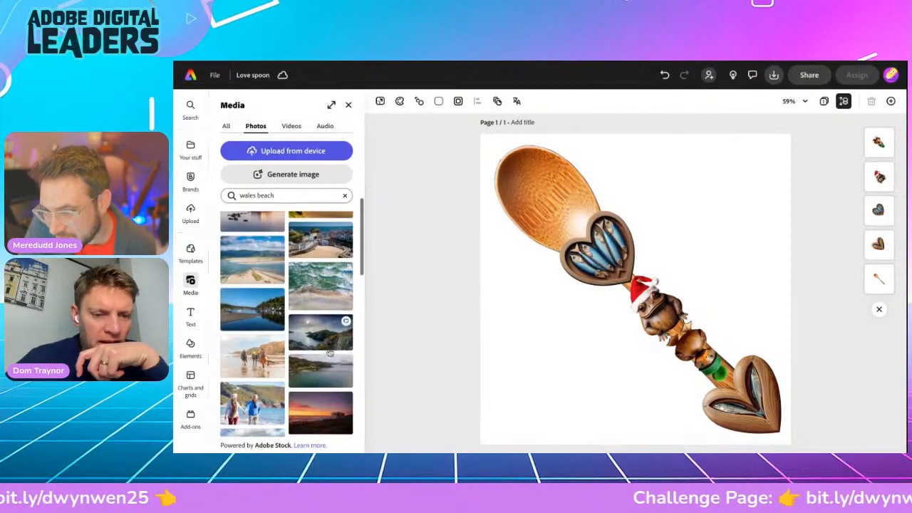
left_click(325, 345)
left_click(581, 296)
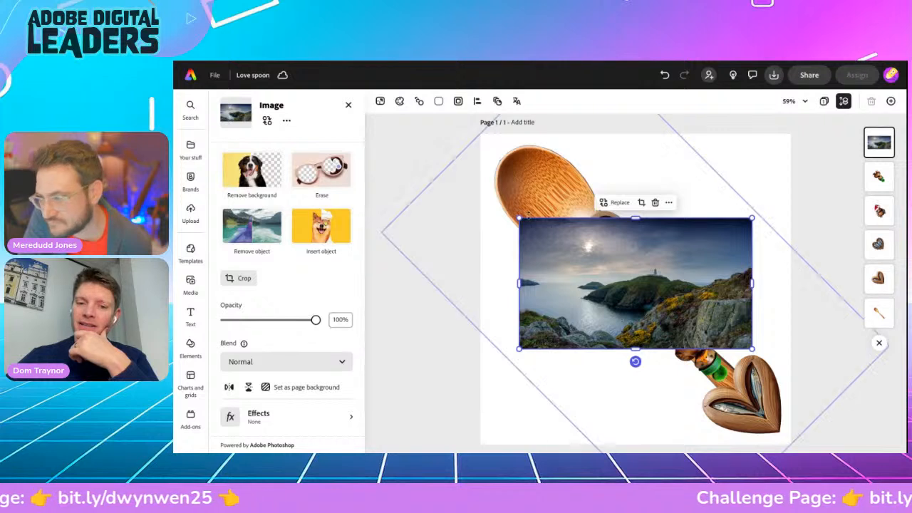
left_click_drag(523, 221, 482, 196)
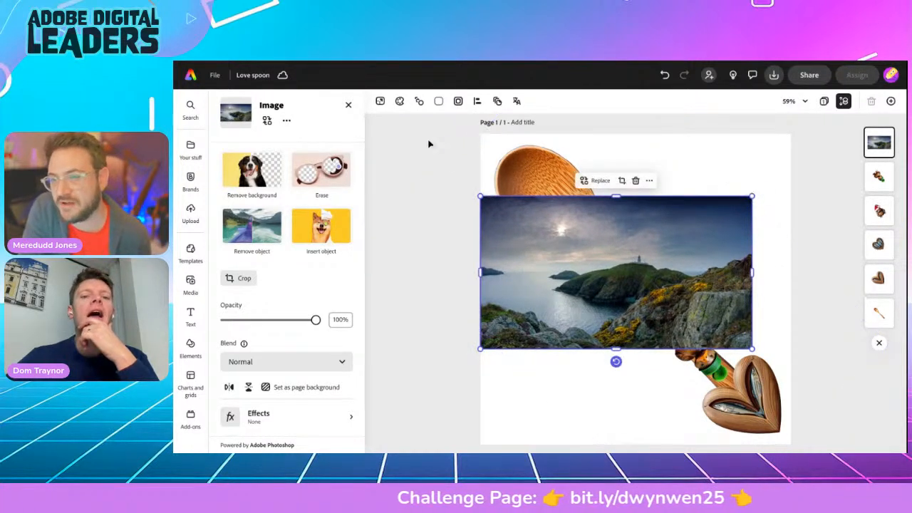
left_click(649, 181)
left_click(649, 183)
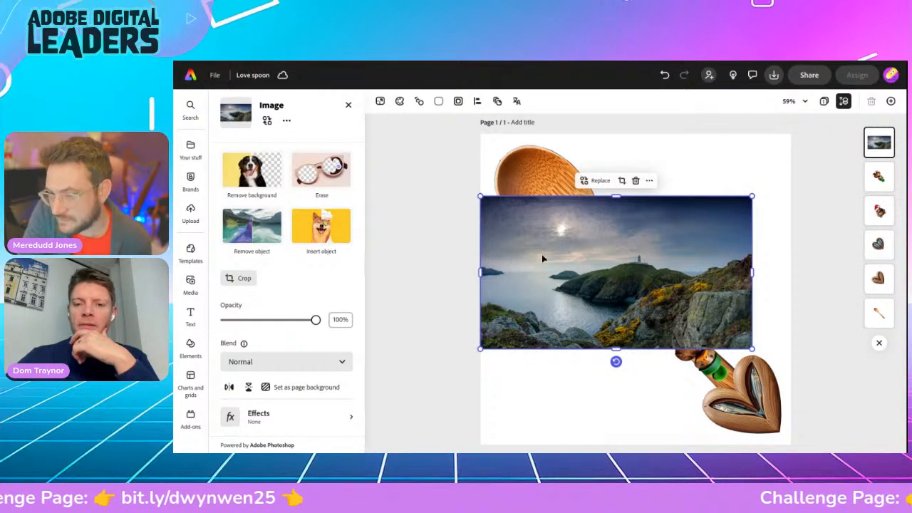
left_click(305, 388)
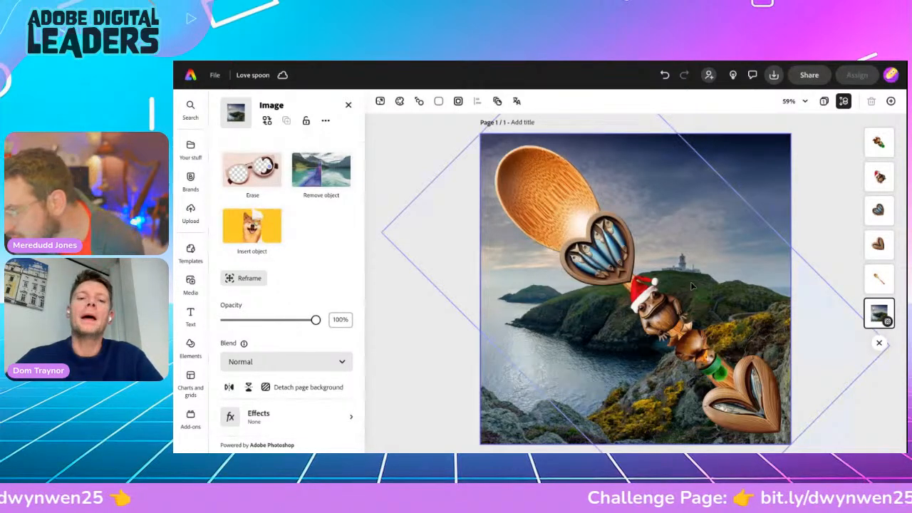
Step: Try the Tint, Colorize and pink Duotone effects on the headland background photo and reset its effect to None
left_click(442, 345)
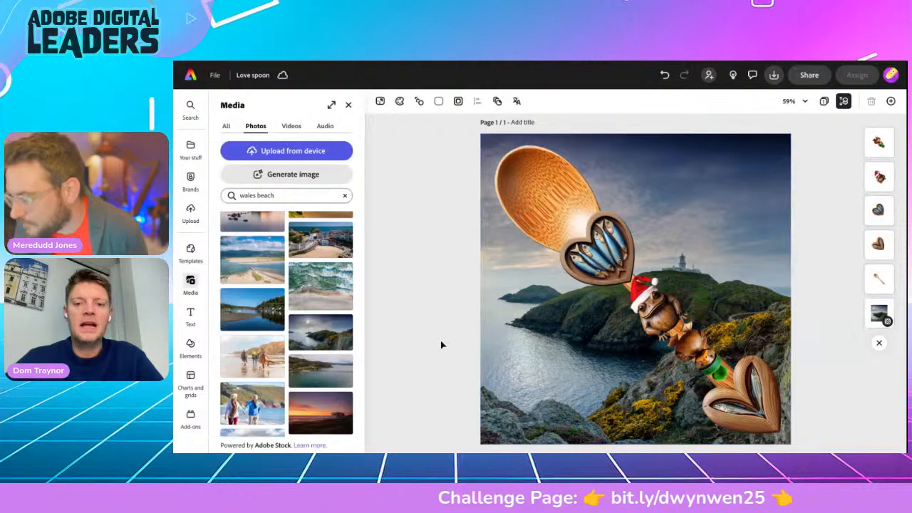
left_click(489, 360)
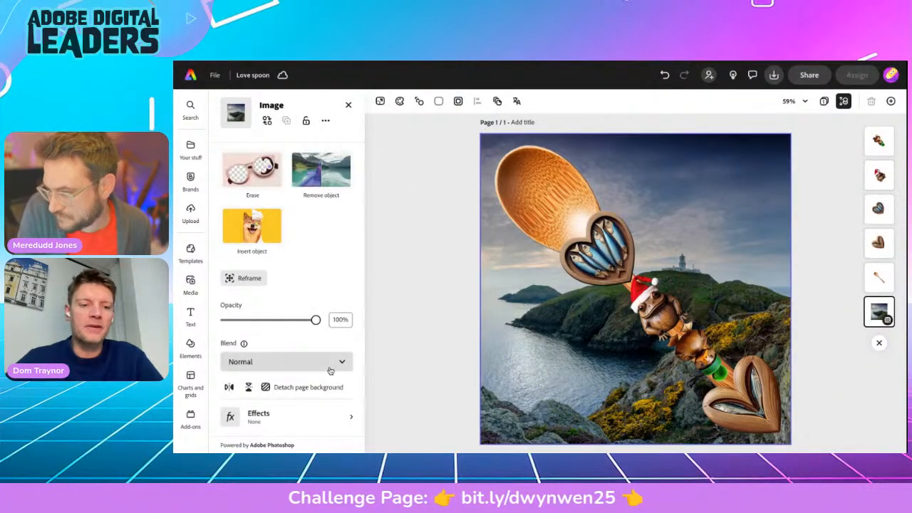
scroll(324, 326, "down", 1)
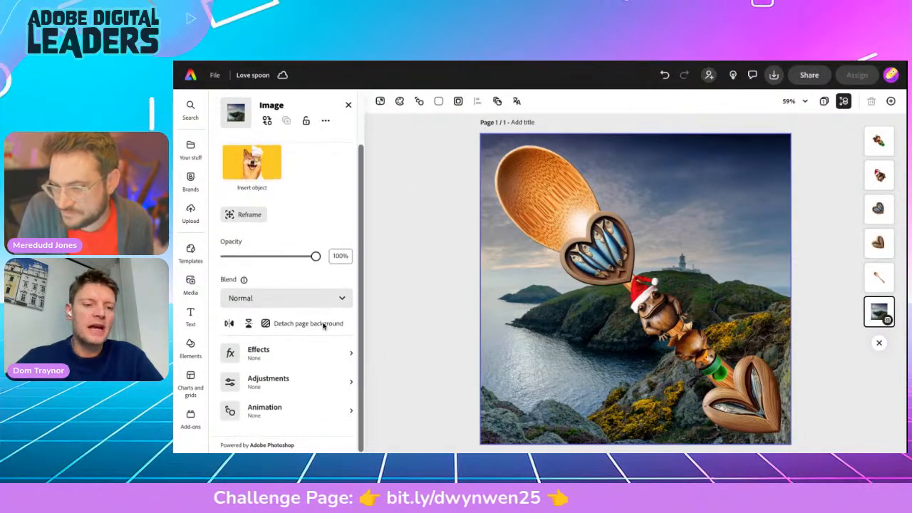
left_click(283, 356)
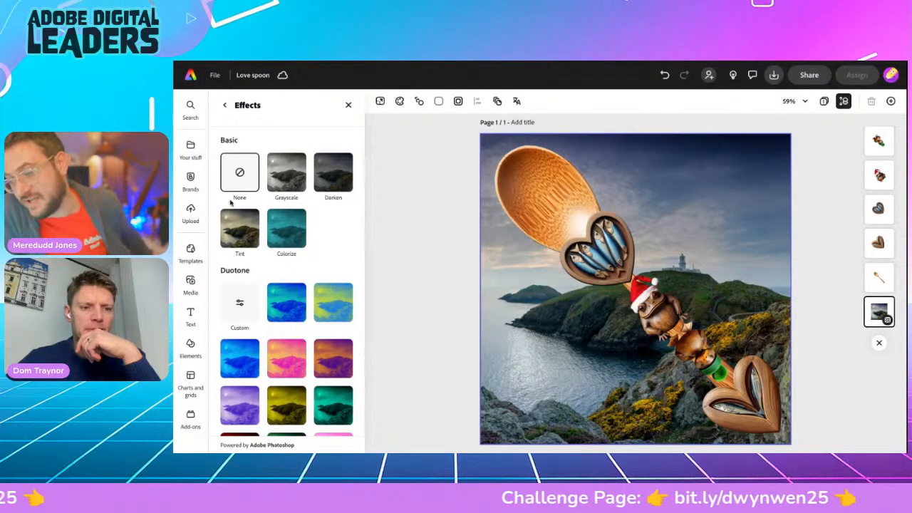
left_click(238, 224)
left_click(284, 229)
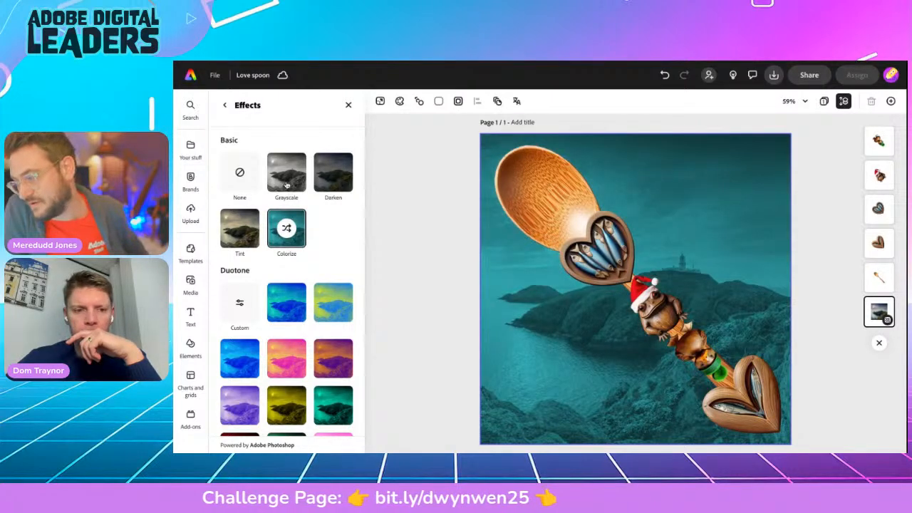
scroll(271, 367, "down", 5)
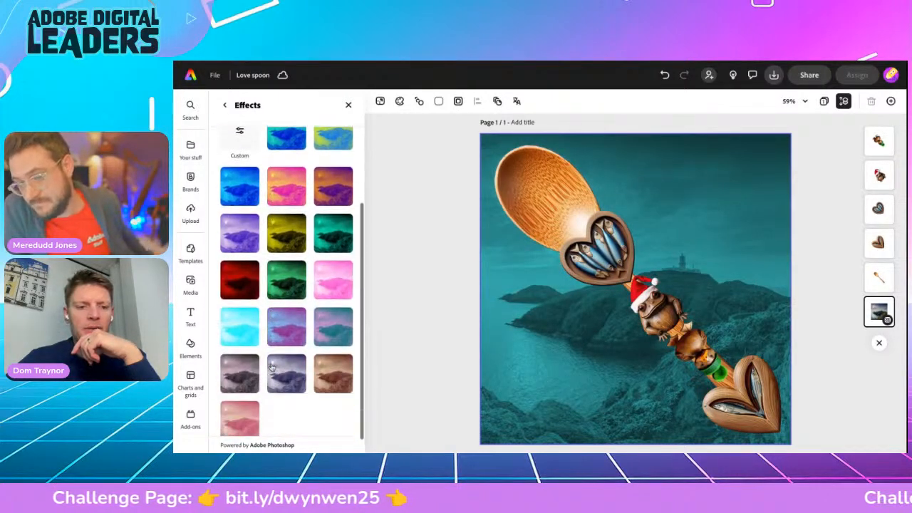
left_click(325, 273)
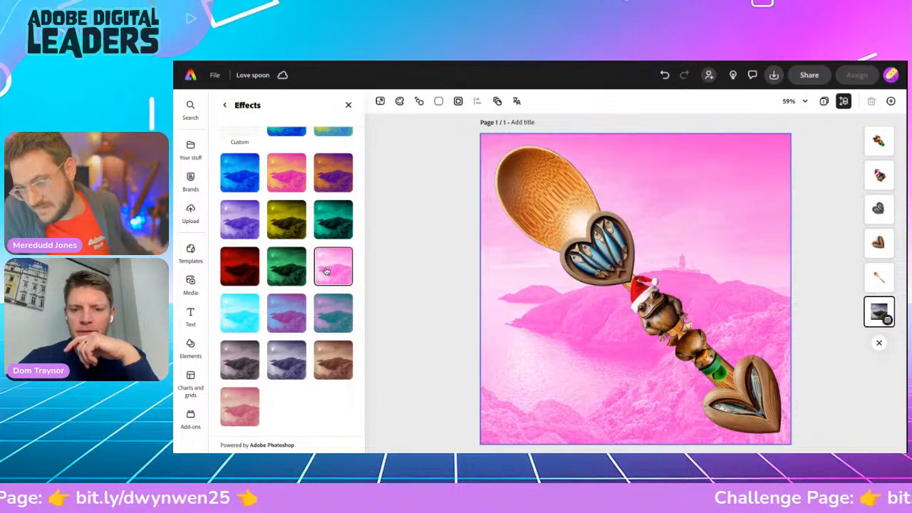
scroll(292, 312, "up", 5)
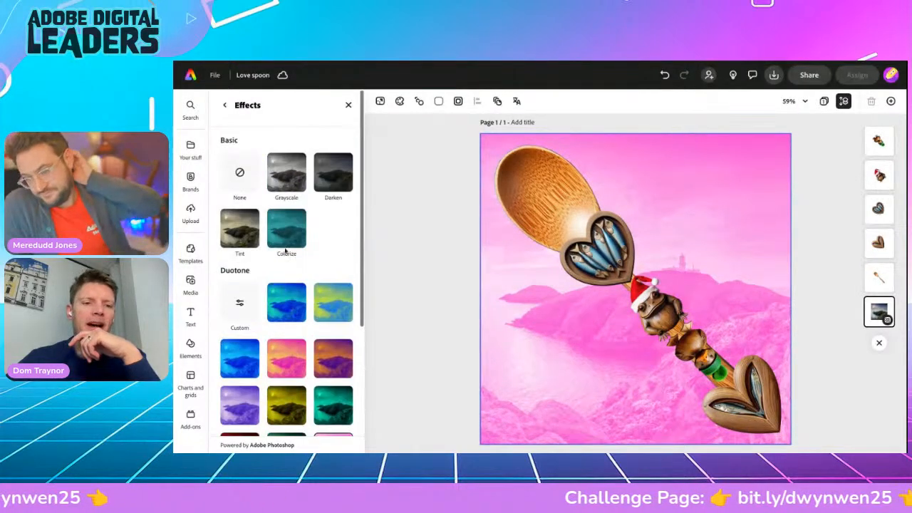
left_click(237, 179)
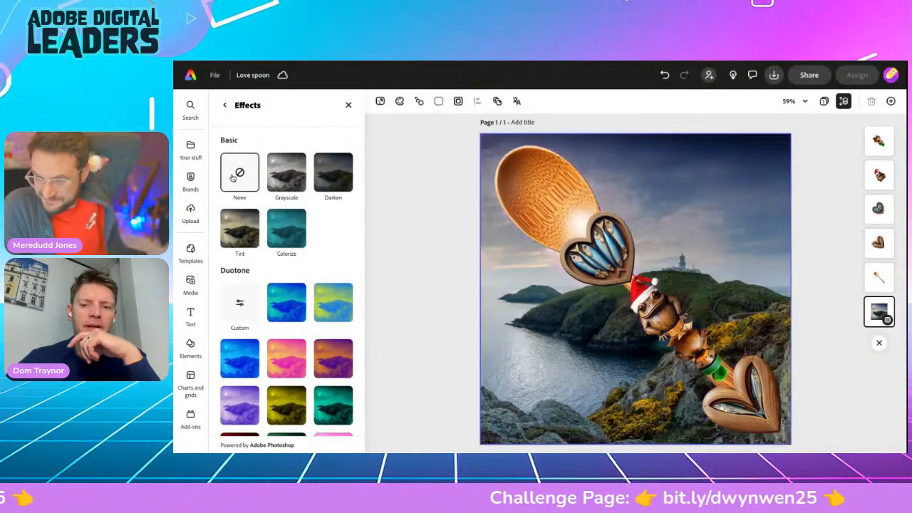
Step: Lower the headland background photo's opacity to 33% and set its saturation and warmth adjustments to 100
left_click(224, 105)
left_click_drag(315, 320, 255, 319)
scroll(257, 321, "down", 2)
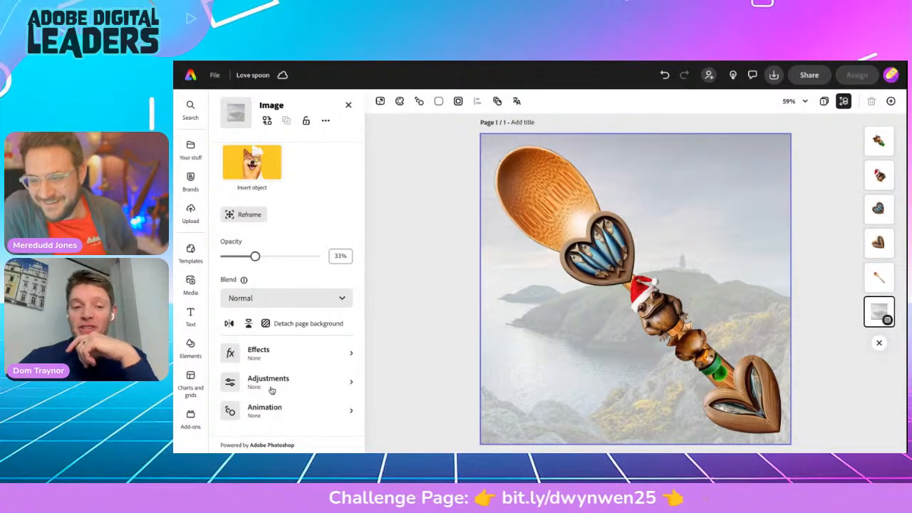
left_click(271, 389)
left_click_drag(273, 343, 340, 349)
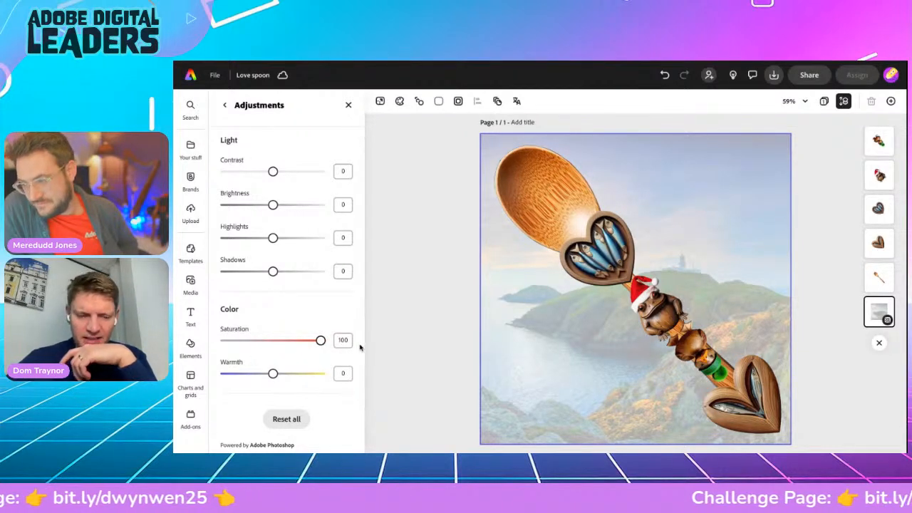
left_click_drag(273, 373, 330, 372)
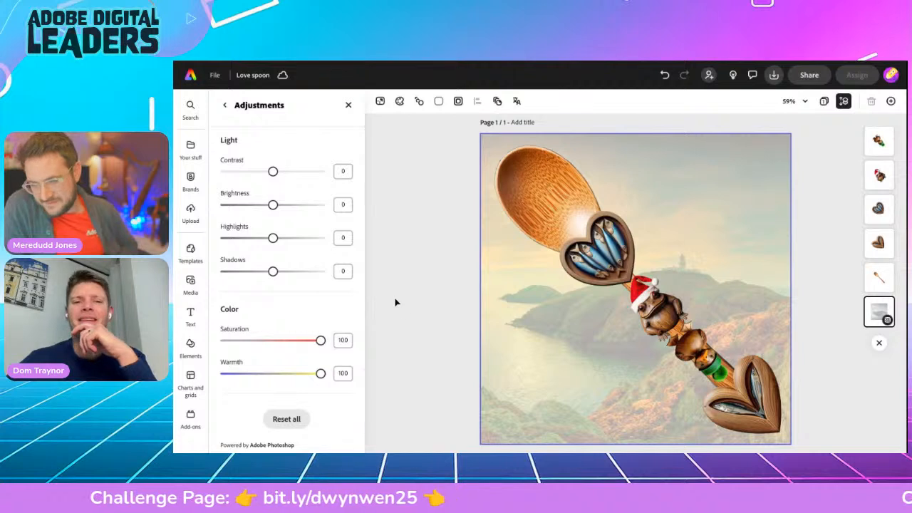
left_click(348, 105)
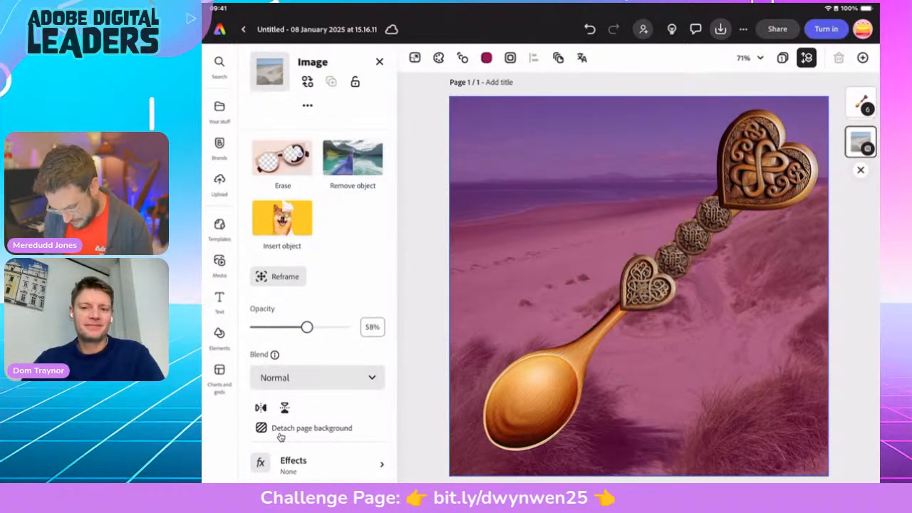
Step: Search the photo library for "Medieval" from the carved-heart spoon page with the purple-tinted beach background
left_click(219, 265)
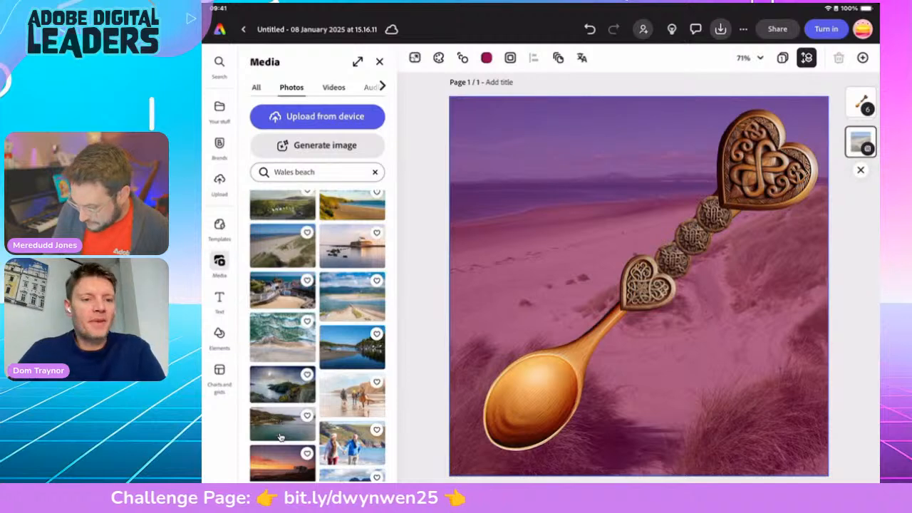
left_click(375, 172)
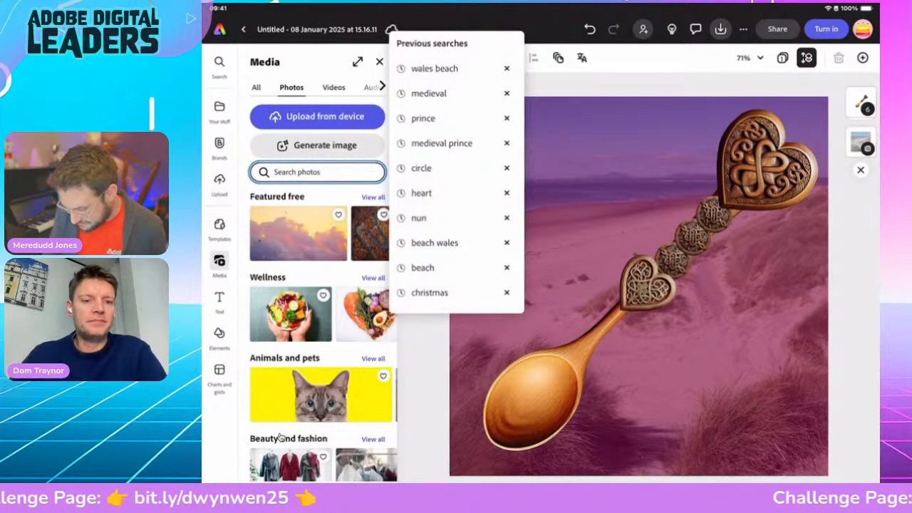
type("Medi")
type("val")
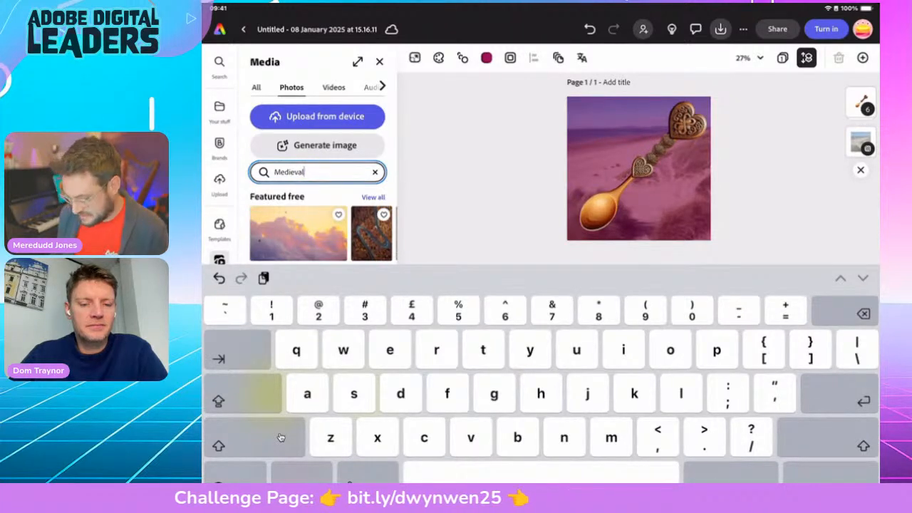
key("Return")
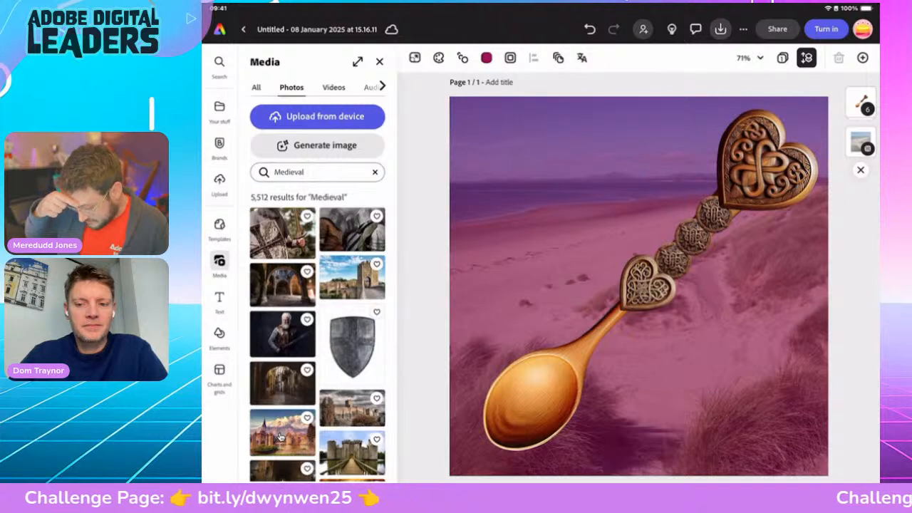
Step: Add the photo of the woman in a dark cloak and white dress in a forest to the page
scroll(280, 437, "down", 3)
scroll(280, 437, "down", 6)
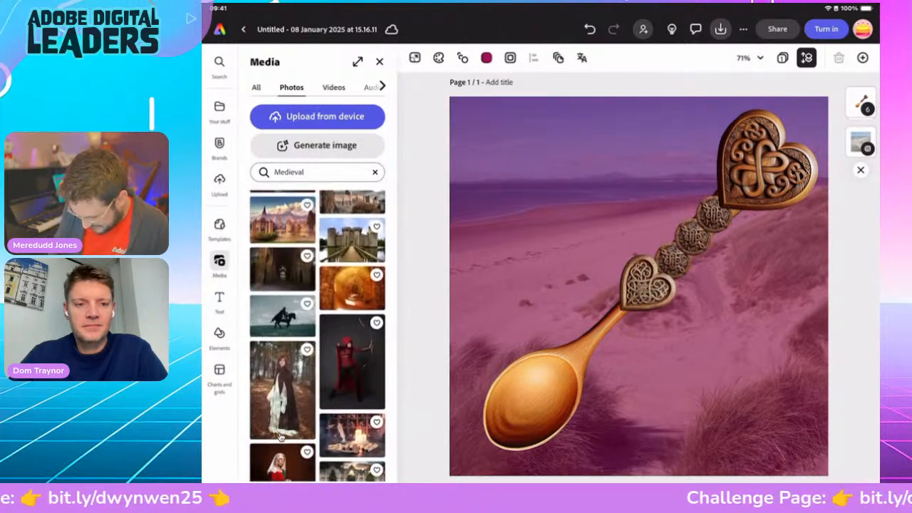
scroll(280, 437, "up", 1)
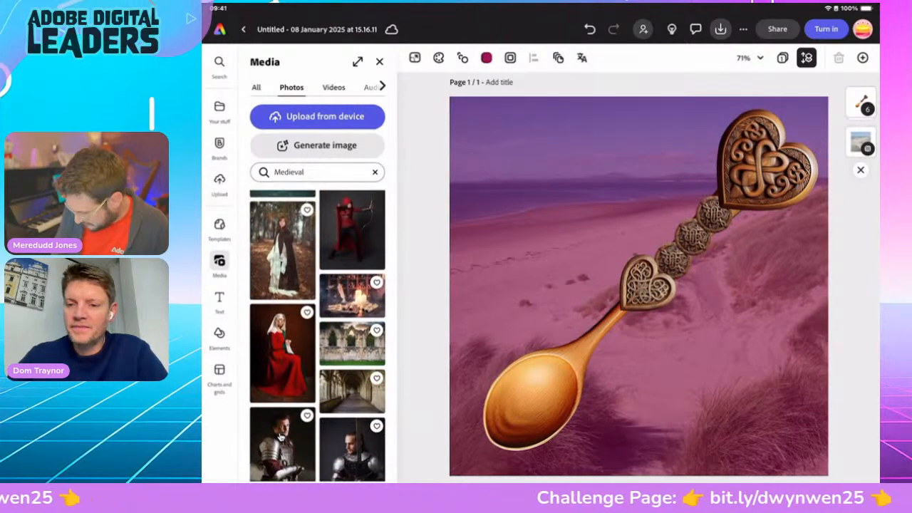
left_click(283, 250)
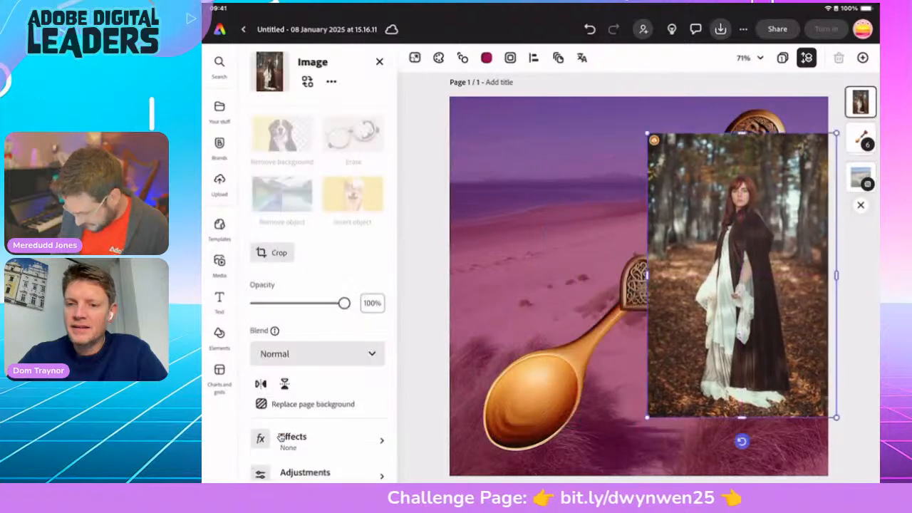
key("Escape")
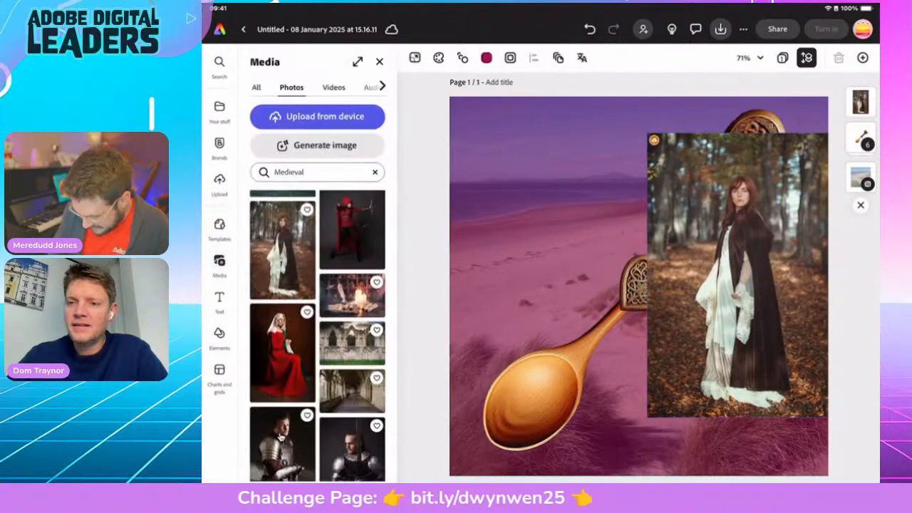
Step: Add the photo of the armoured knight with crossed arms and move it beside the cloaked woman, over the spoon bowl
scroll(281, 437, "down", 3)
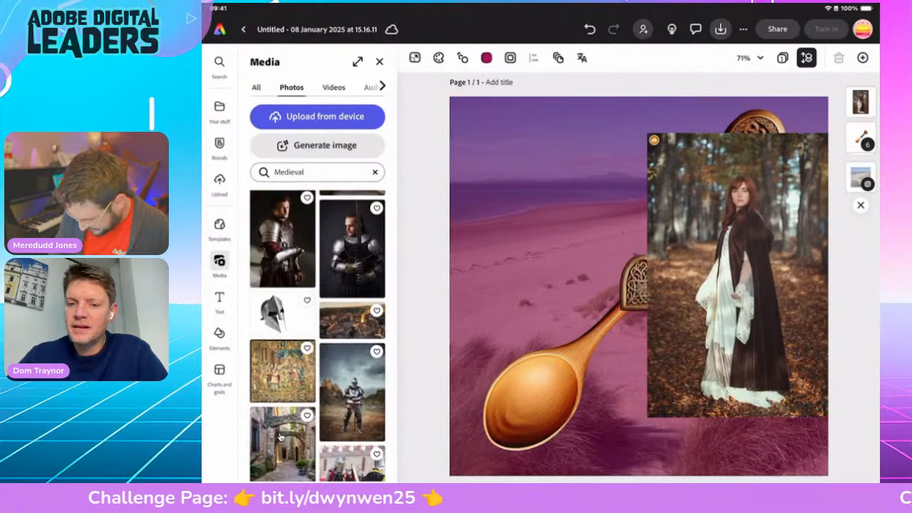
scroll(280, 437, "up", 3)
left_click(283, 304)
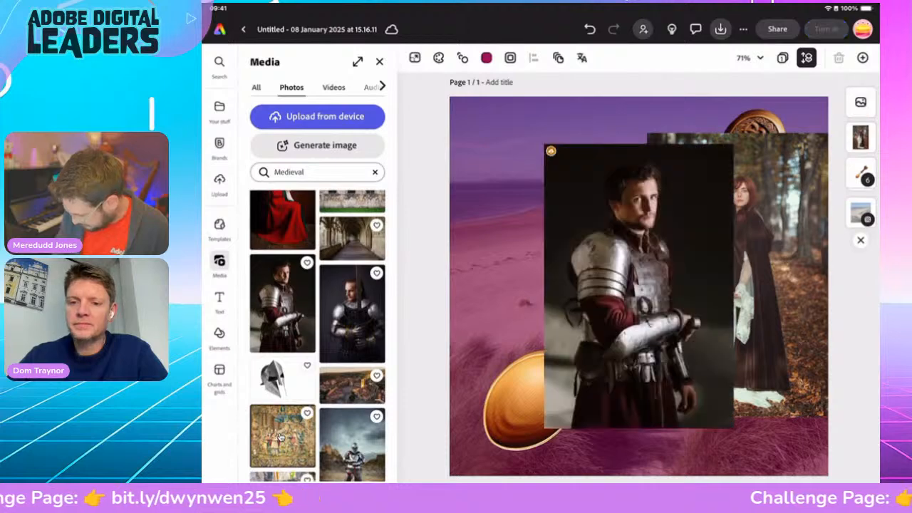
left_click_drag(639, 286, 534, 292)
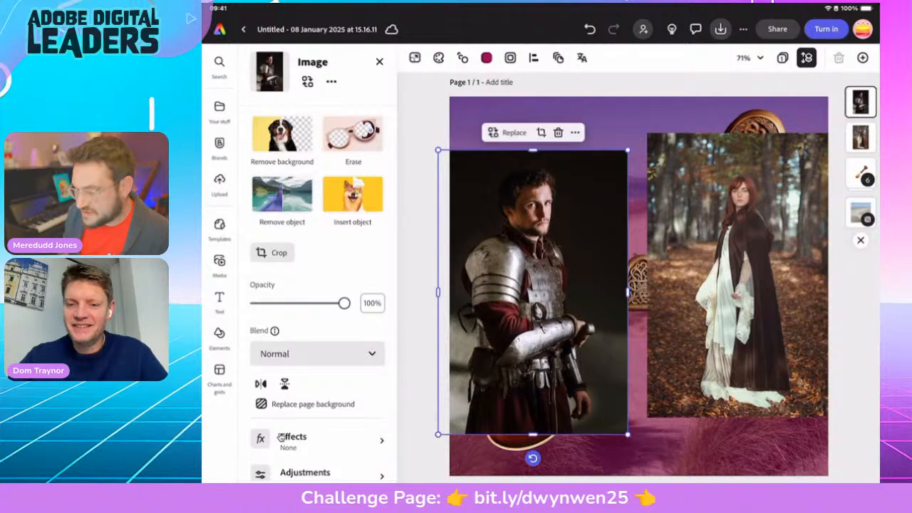
Step: Remove the backgrounds from the cloaked woman photo and the knight photo
left_click(742, 275)
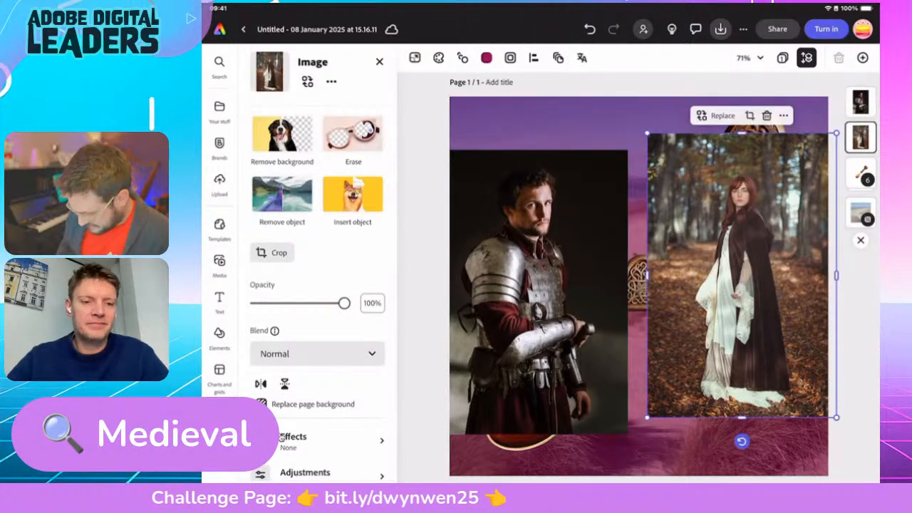
left_click(282, 136)
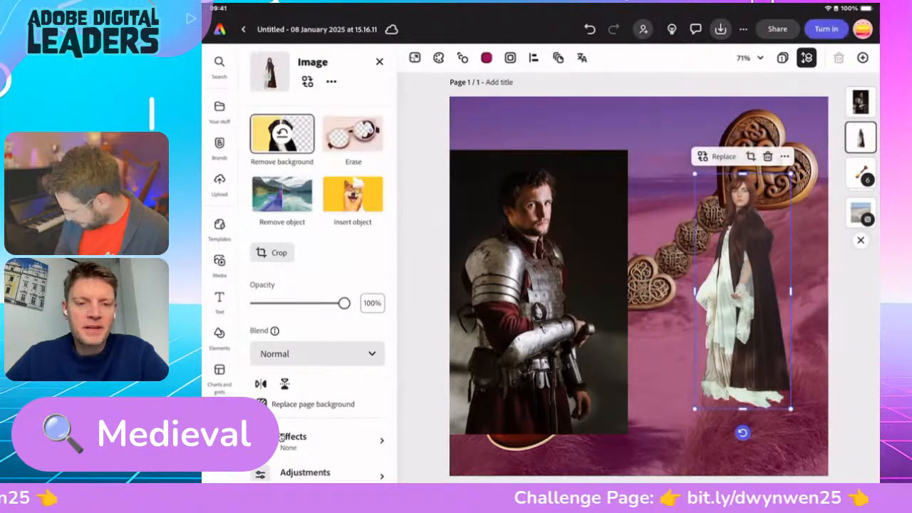
left_click(539, 292)
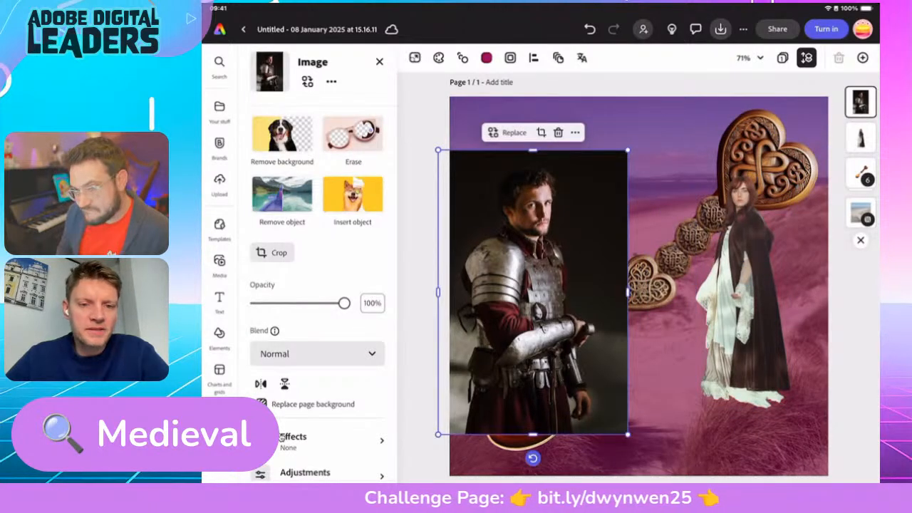
left_click(282, 135)
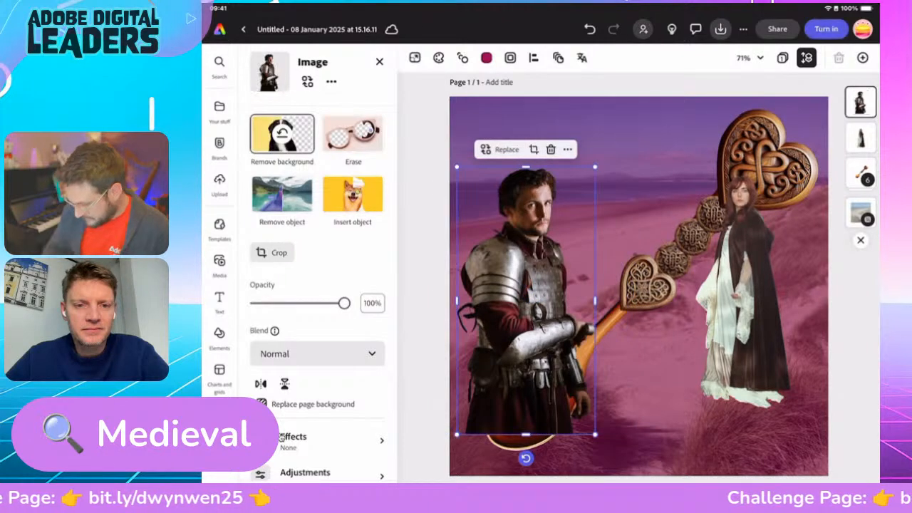
key("Escape")
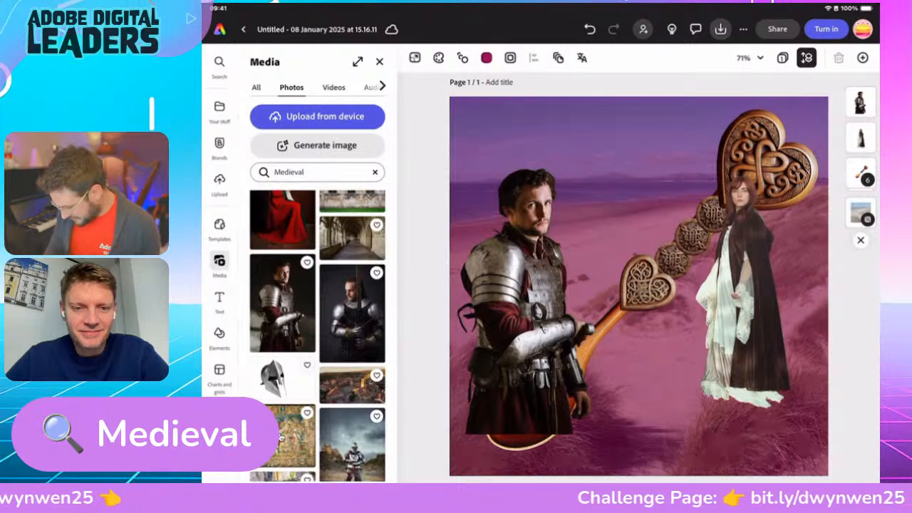
Step: Try the Multiply blend on the knight cut-out, and set its blend mode to Screen
left_click(526, 301)
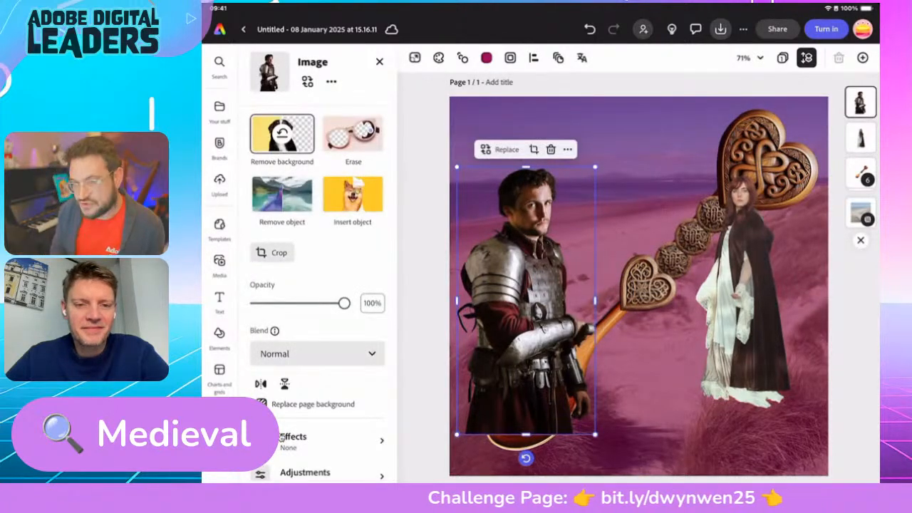
left_click(317, 354)
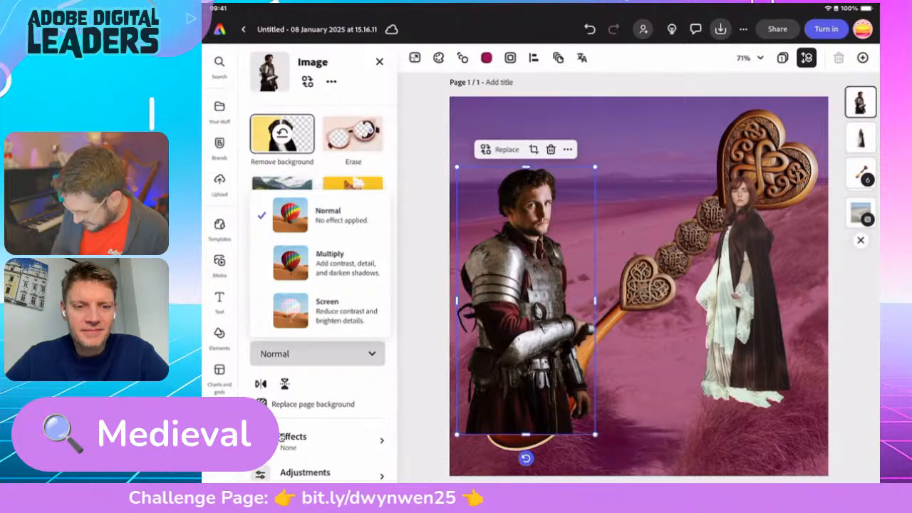
left_click(328, 263)
left_click(318, 354)
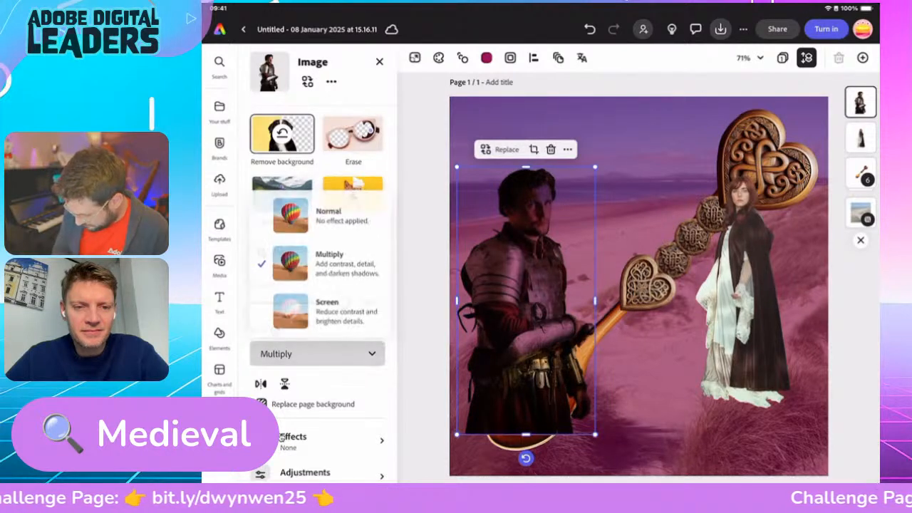
left_click(328, 311)
Step: Set the cloaked woman cut-out's blend mode to Screen
left_click(741, 299)
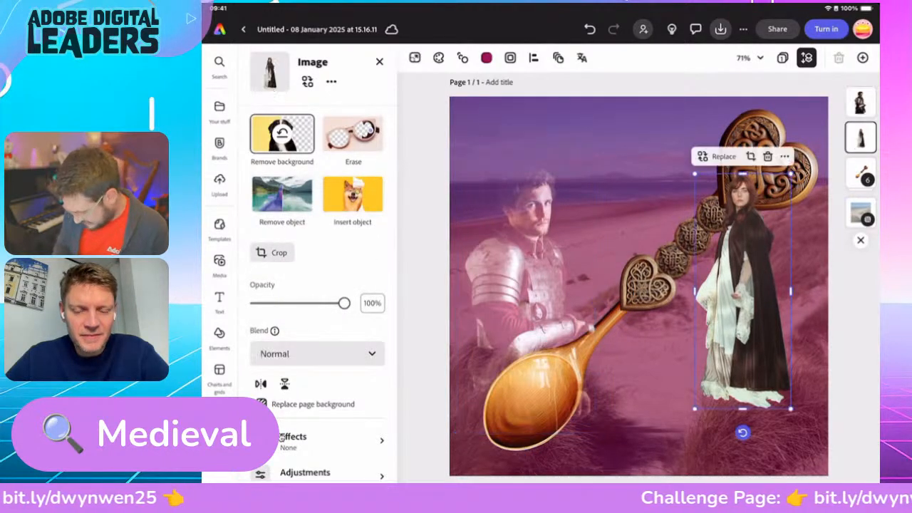
left_click(317, 353)
left_click(328, 311)
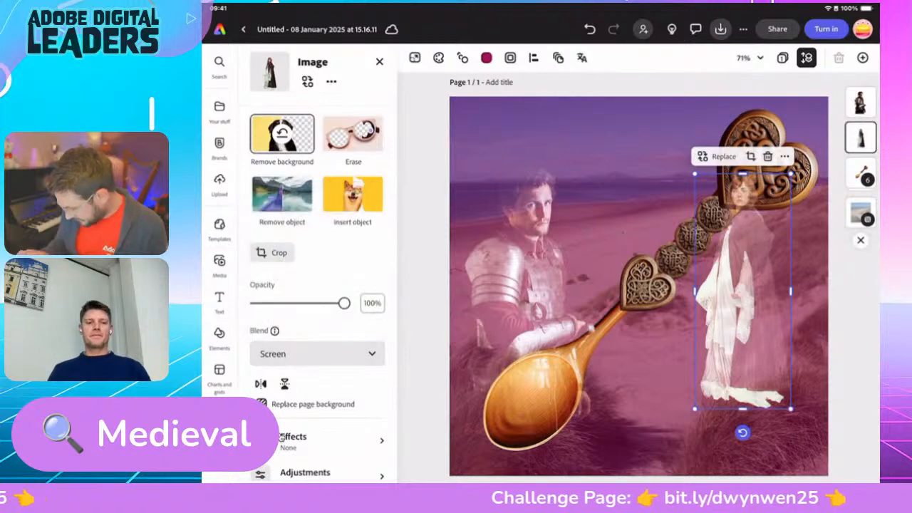
Step: Enlarge the knight cut-out until his head and shoulders fill the lower-left part of the page
left_click(531, 270)
left_click_drag(596, 168, 685, 7)
left_click_drag(556, 178, 472, 385)
left_click_drag(503, 286, 687, 134)
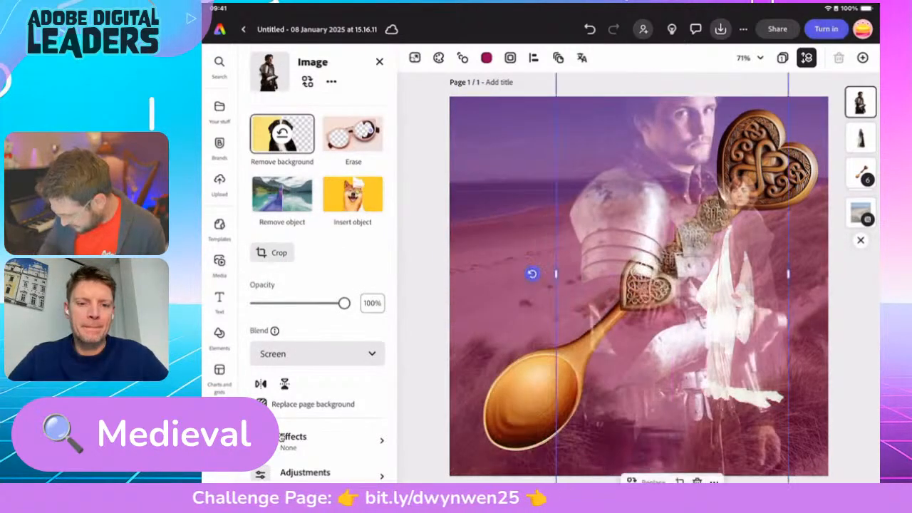
left_click_drag(677, 214, 513, 360)
left_click_drag(620, 203, 729, 2)
left_click_drag(599, 214, 460, 154)
left_click_drag(499, 299, 639, 165)
Step: Enlarge the cloaked woman cut-out and place her near the centre of the page behind the spoon handle
left_click(744, 285)
left_click_drag(745, 285, 782, 375)
left_click_drag(732, 264, 666, 93)
left_click_drag(756, 299, 659, 272)
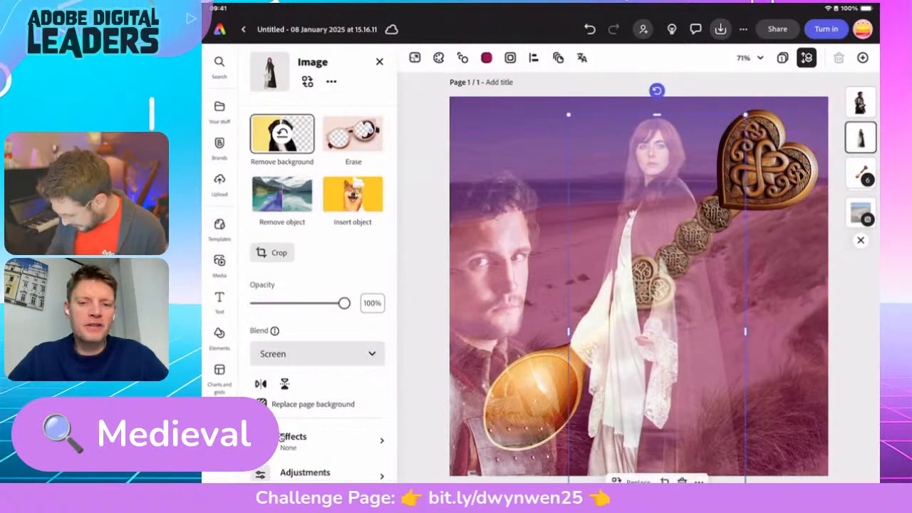
Step: Move the knight to the page's lower-right corner, and enlarge the woman and place her along the page's left edge
left_click(498, 300)
left_click_drag(499, 300, 789, 363)
left_click(655, 206)
left_click_drag(655, 207, 493, 283)
left_click_drag(588, 192, 640, 64)
left_click_drag(524, 235, 493, 326)
left_click_drag(609, 155, 674, 106)
left_click_drag(528, 285, 526, 275)
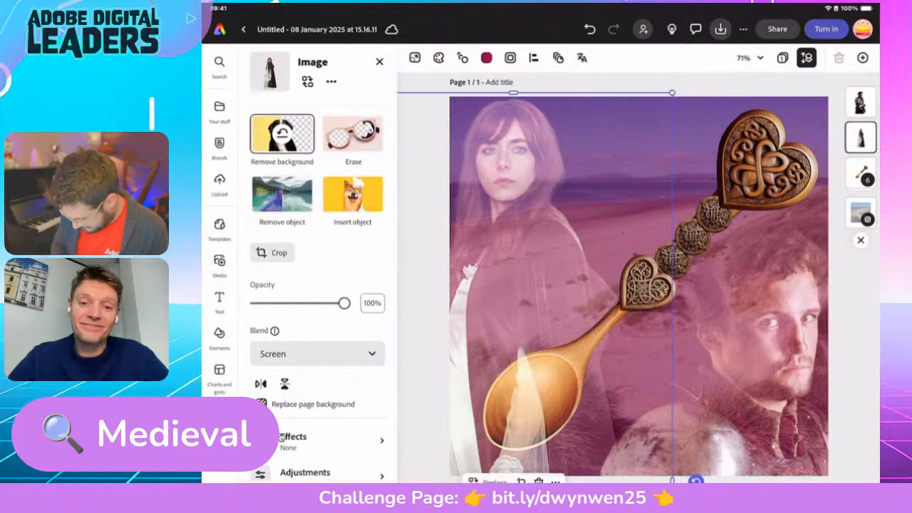
Step: Flip the woman and knight cut-outs horizontally and adjust their positions at the page's left and right sides
left_click(261, 384)
left_click_drag(527, 285, 507, 279)
left_click(773, 328)
left_click_drag(774, 328, 790, 313)
left_click(261, 384)
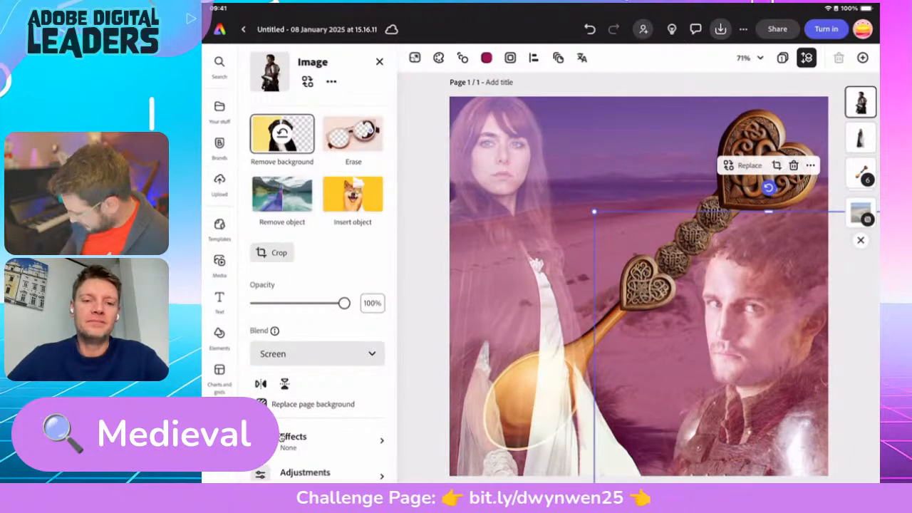
Step: Fade the woman cut-out to a faint ghostly opacity and set the knight cut-out's opacity to 32%
left_click(508, 192)
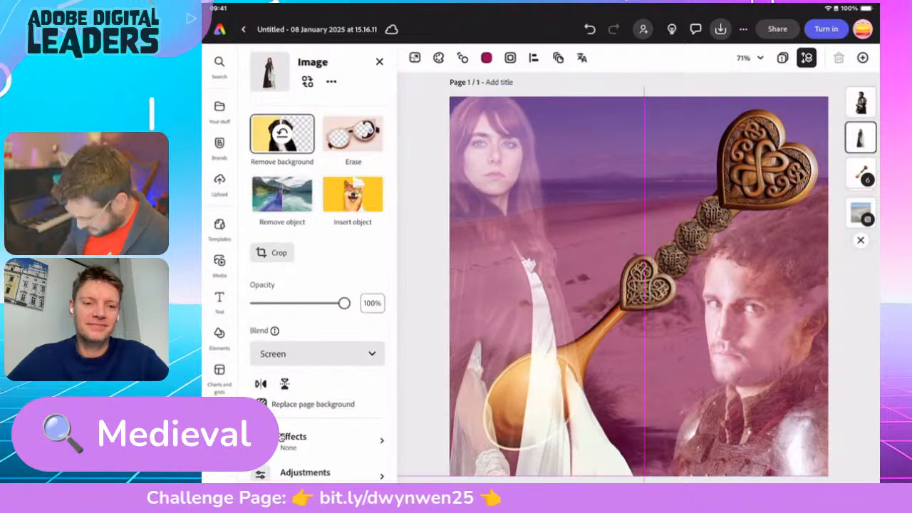
left_click_drag(344, 303, 276, 303)
left_click(756, 321)
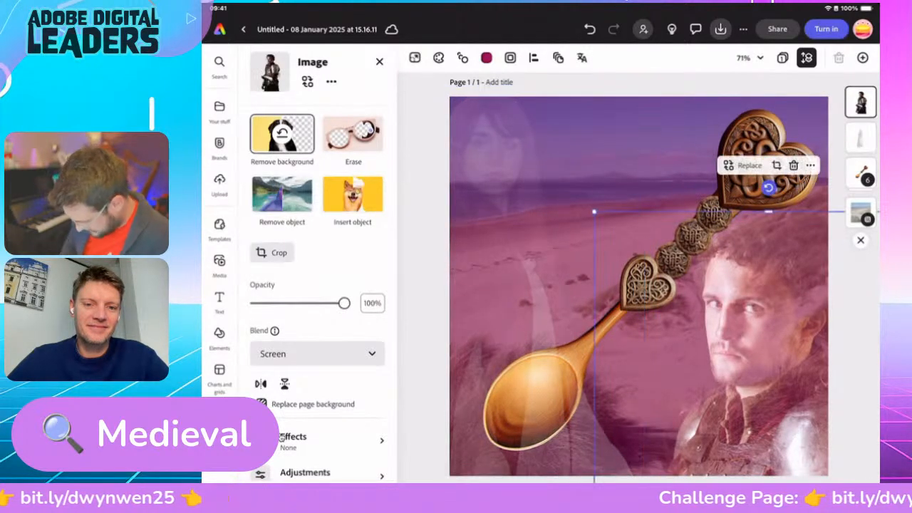
left_click_drag(345, 303, 284, 303)
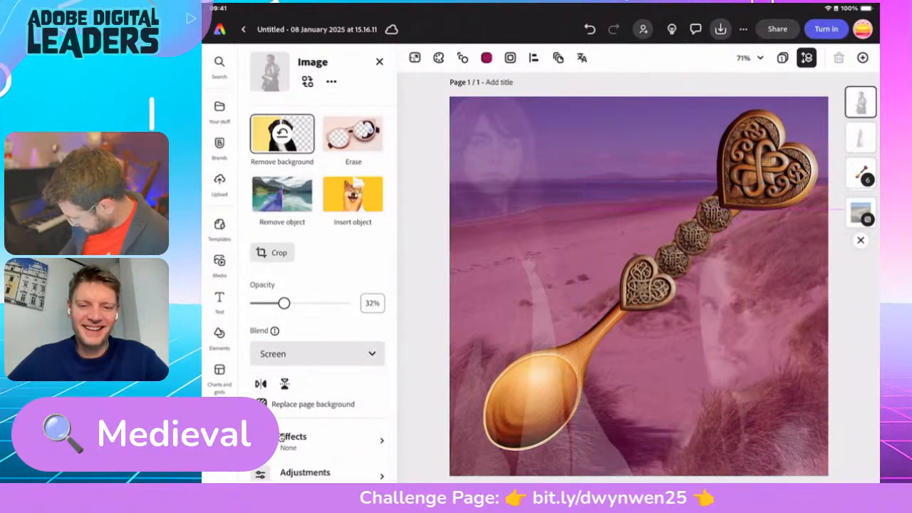
key("Escape")
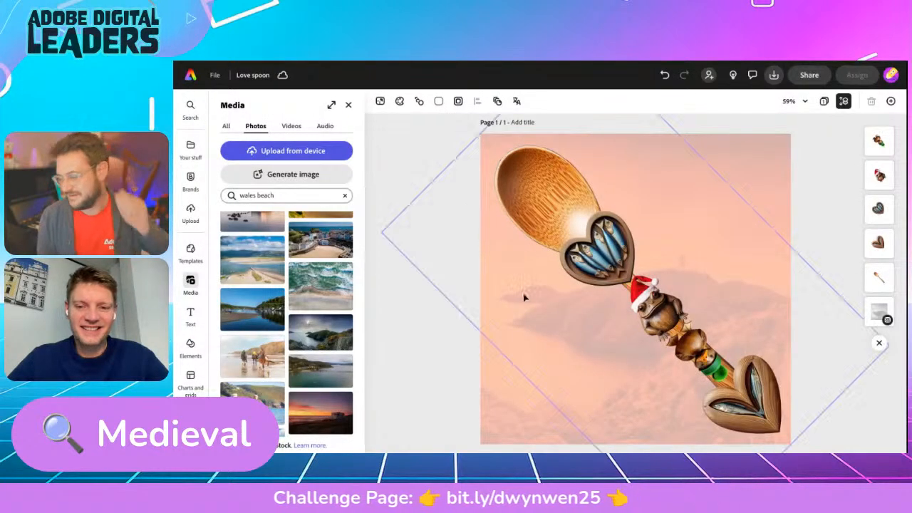
Step: Open the effect options of the headland background photo on the sardine-heart spoon page
left_click(506, 384)
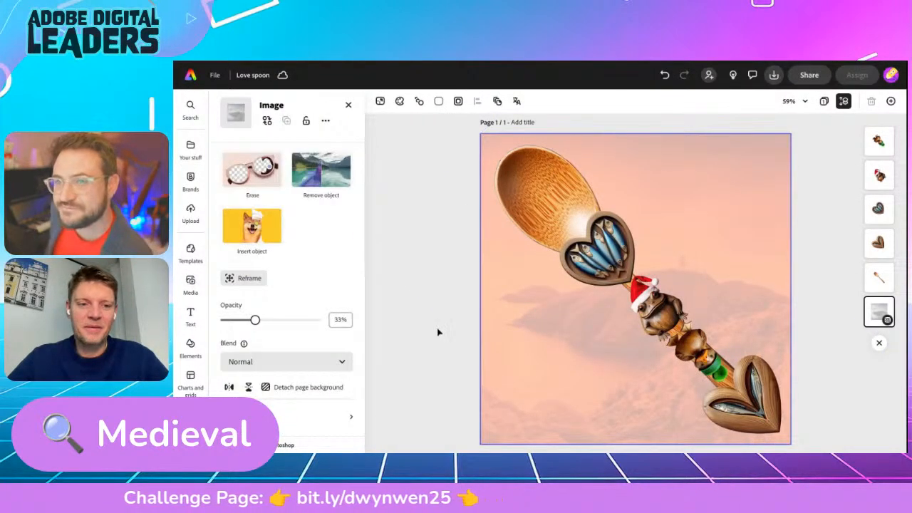
left_click(310, 421)
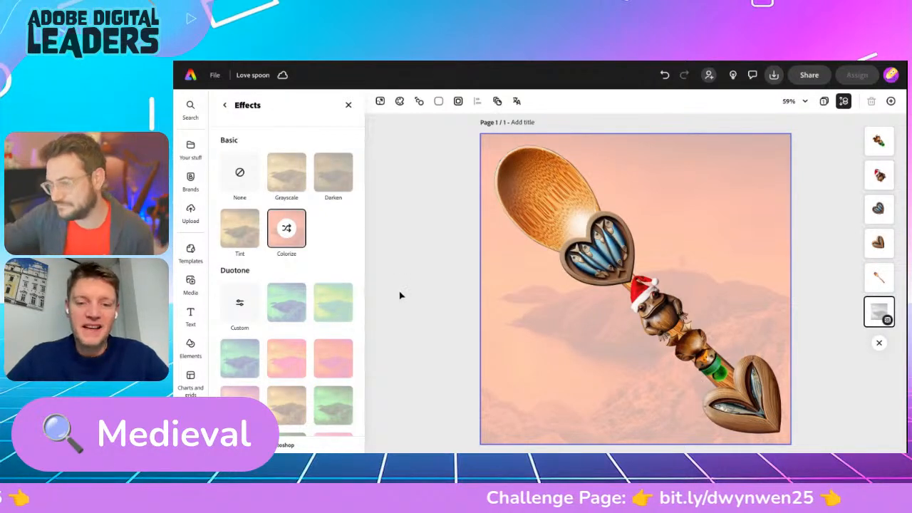
Step: Leave the background's effect options and search the stock photos for "medieval"
left_click(345, 107)
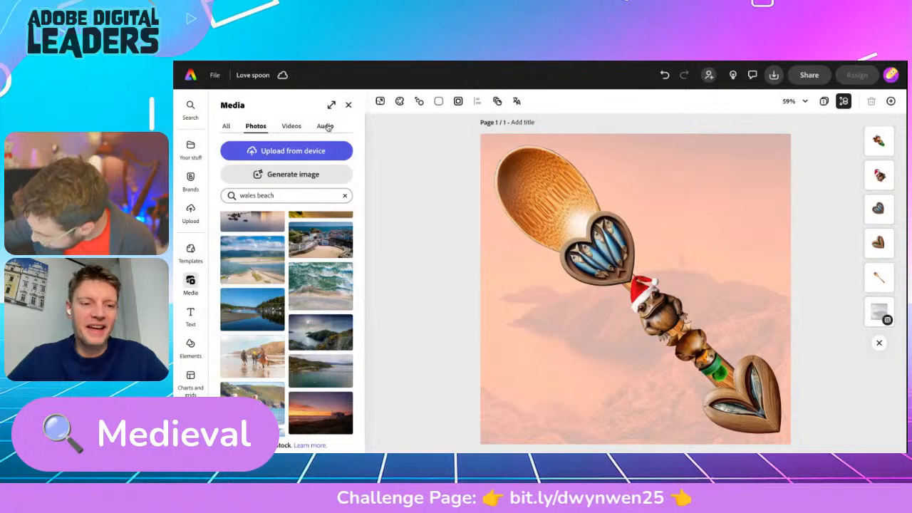
left_click(349, 105)
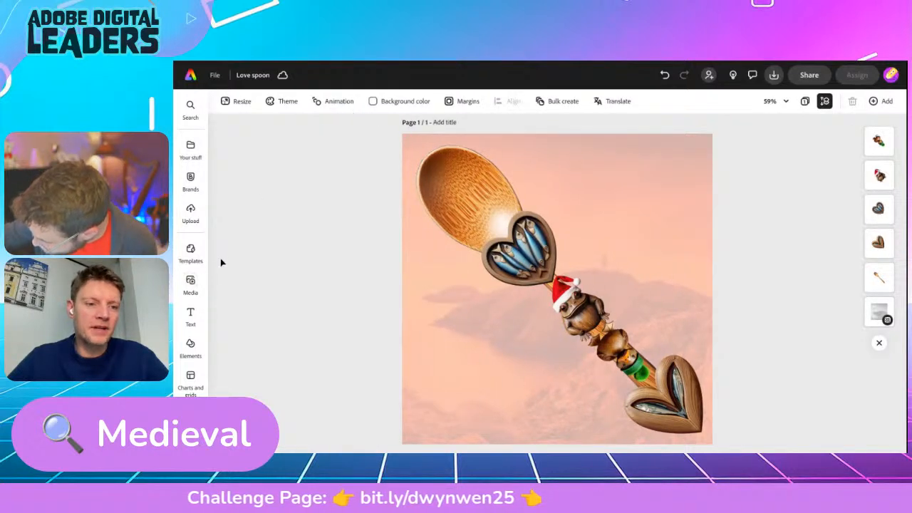
left_click(190, 283)
left_click(227, 128)
left_click(256, 126)
triple_click(267, 196)
type("medieval")
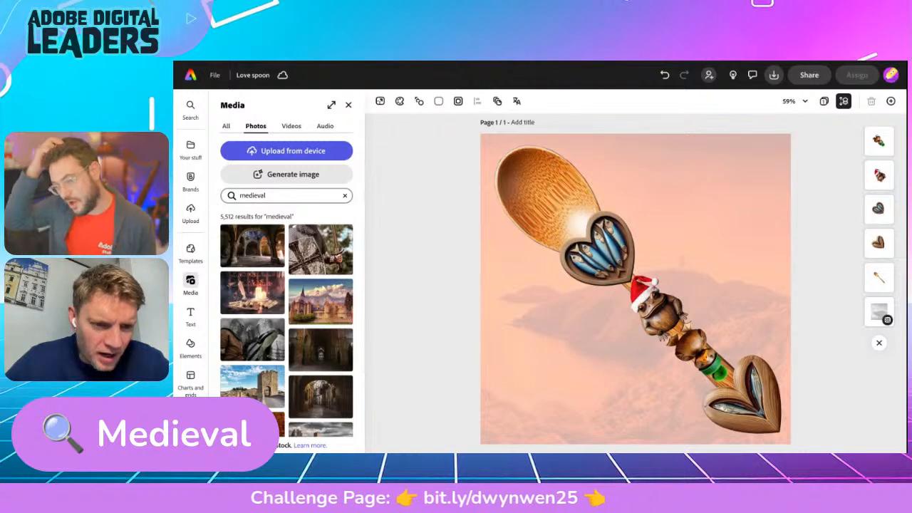
Step: Add the medieval photo of the woman in a red gown standing in tall grass to the page
scroll(291, 341, "down", 2)
scroll(291, 341, "down", 2)
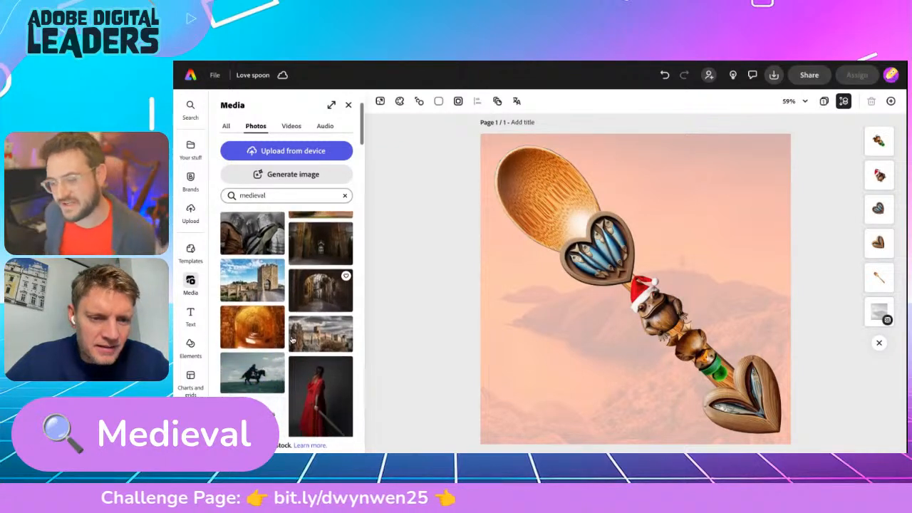
scroll(321, 321, "down", 2)
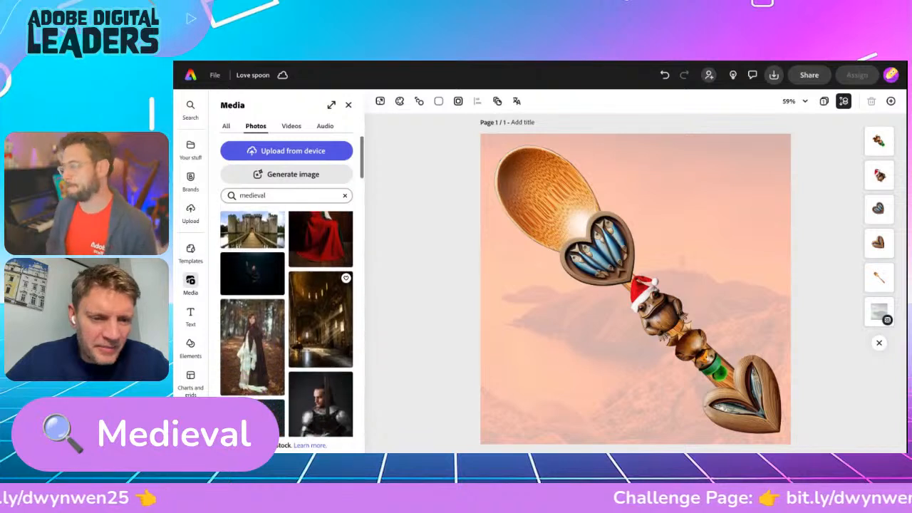
scroll(287, 321, "down", 4)
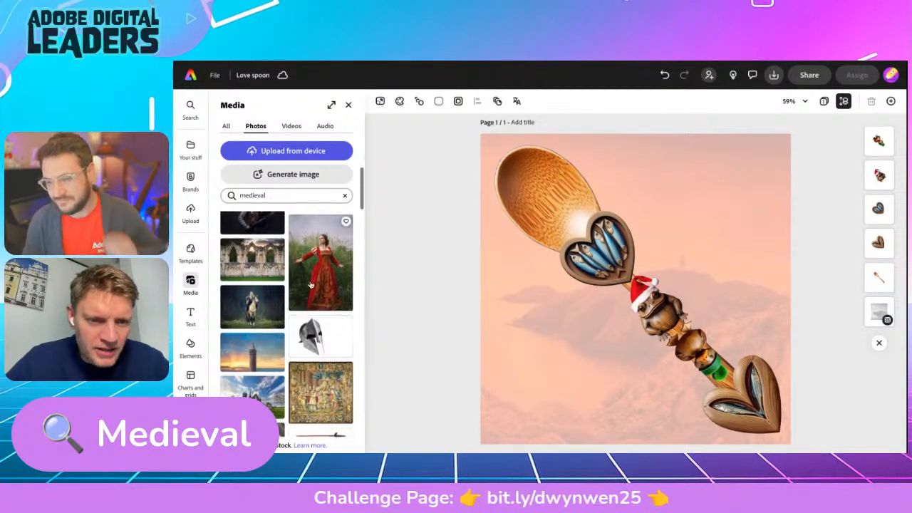
left_click(318, 280)
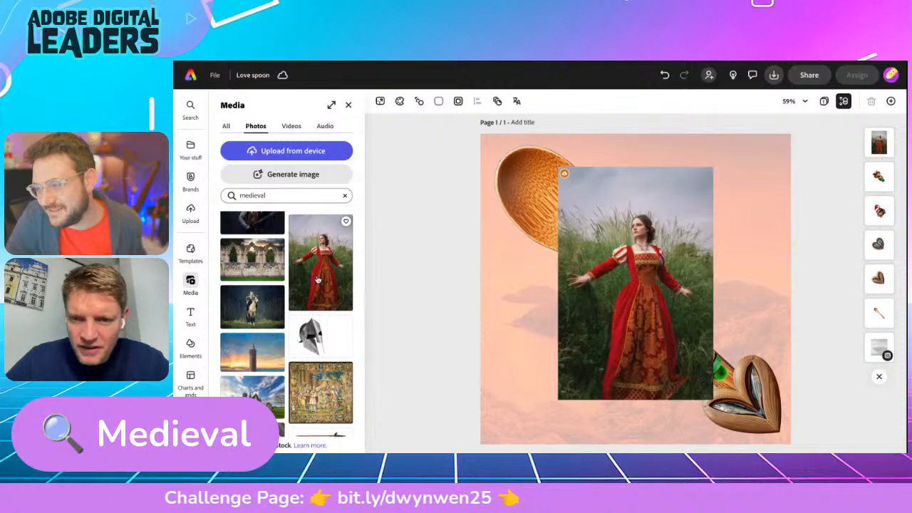
Step: Add the photo of the armoured knight covering his face with a gauntlet and move it to the page's lower-left corner
scroll(277, 332, "down", 1)
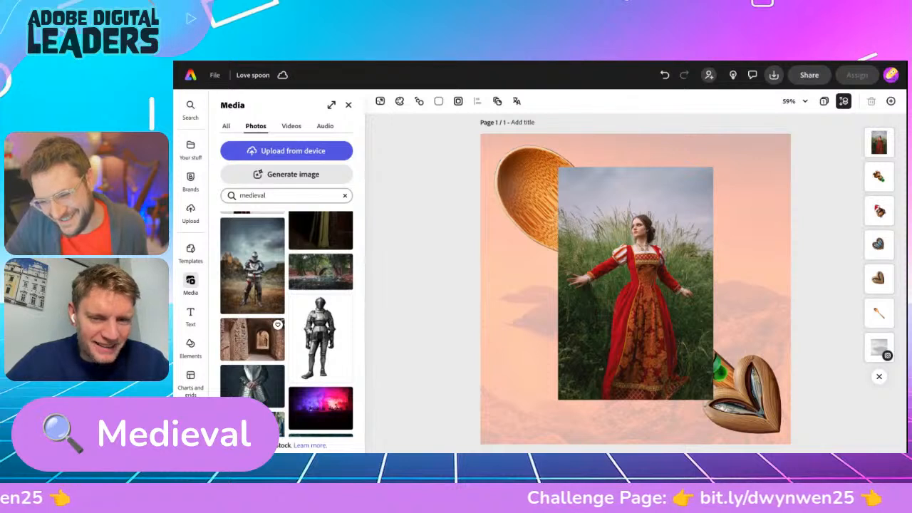
scroll(286, 324, "down", 1)
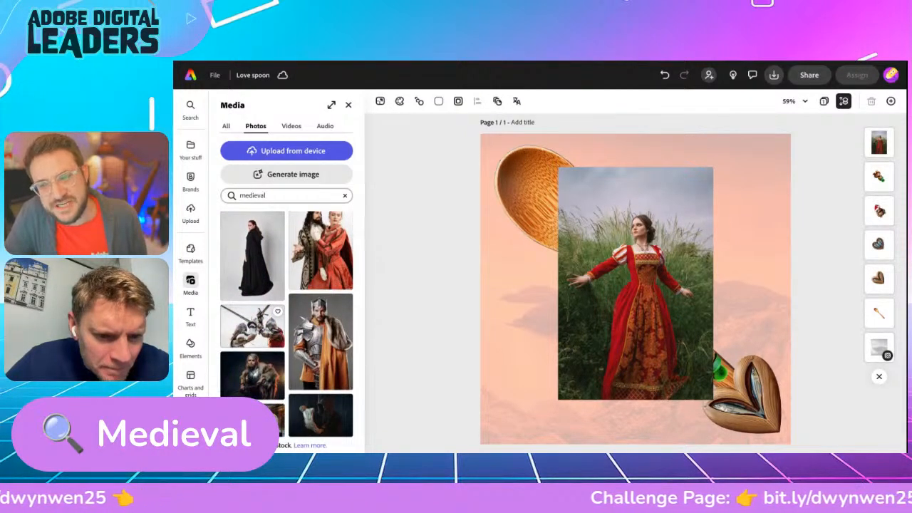
scroll(312, 356, "down", 1)
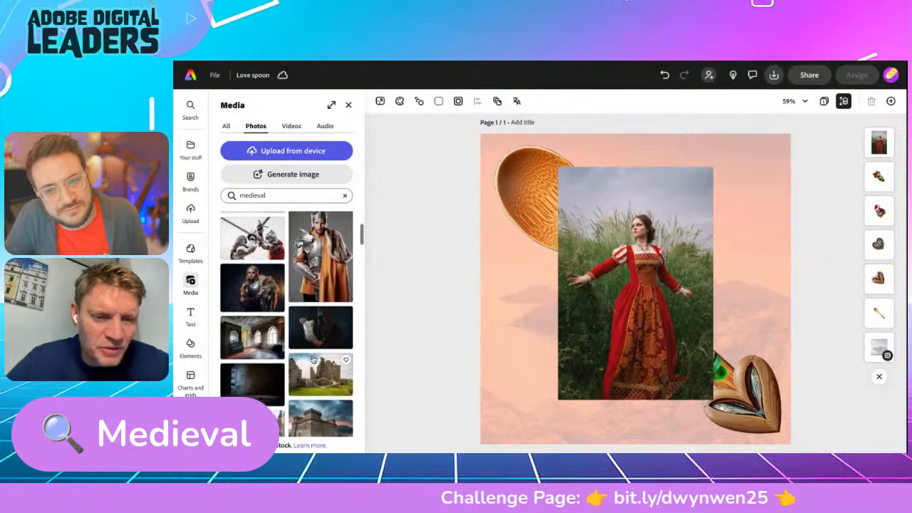
scroll(312, 360, "down", 5)
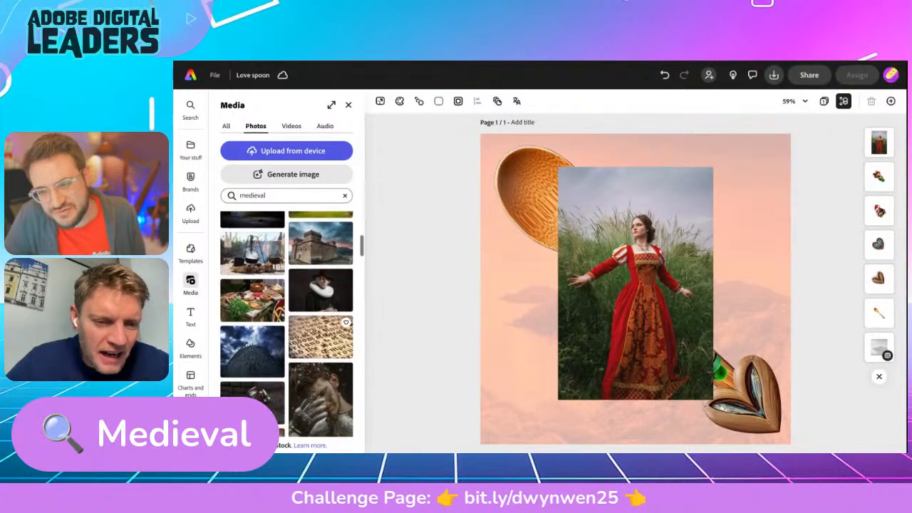
scroll(311, 324, "down", 2)
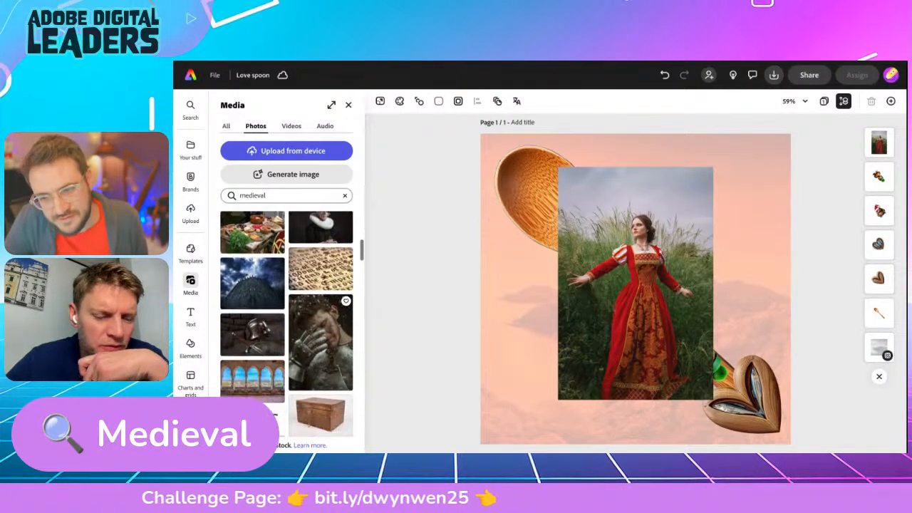
scroll(287, 324, "down", 1)
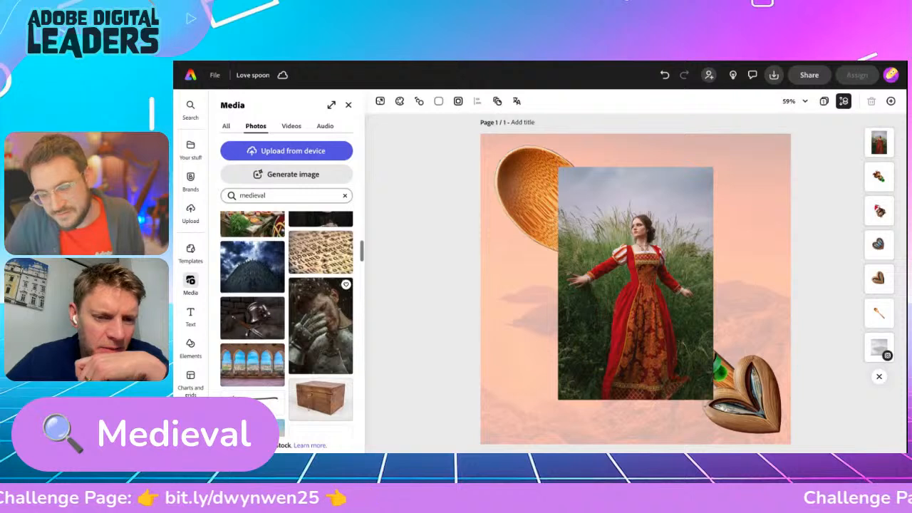
left_click(321, 343)
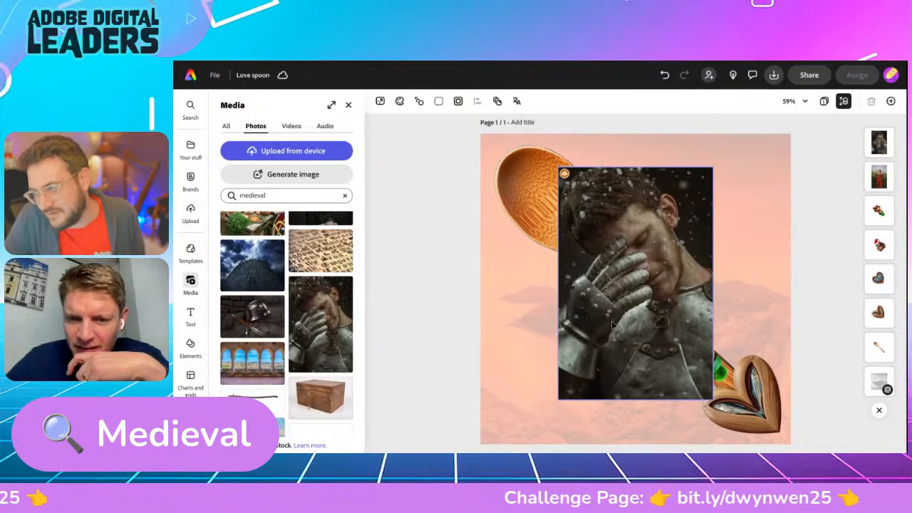
left_click_drag(610, 326, 539, 365)
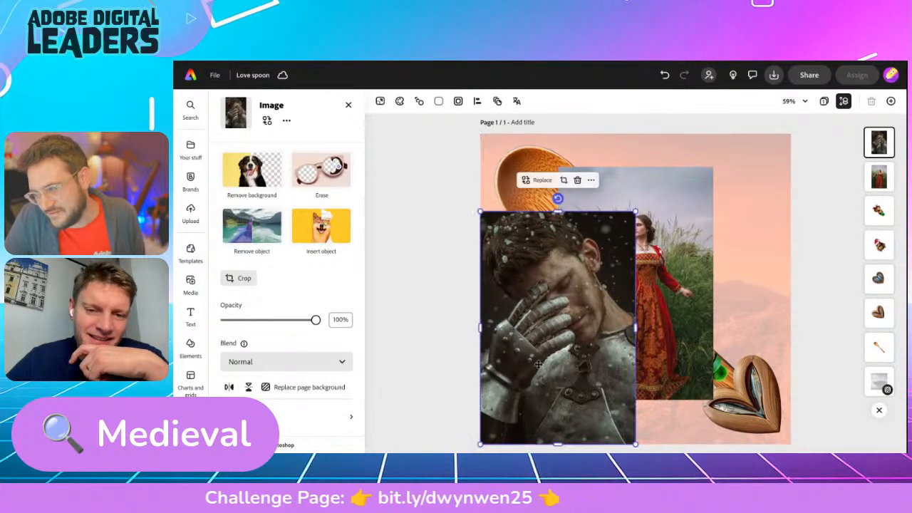
Step: Remove the background from the woman's photo, then place the cut-out at the page's lower-right corner and enlarge it
left_click_drag(659, 309, 735, 256)
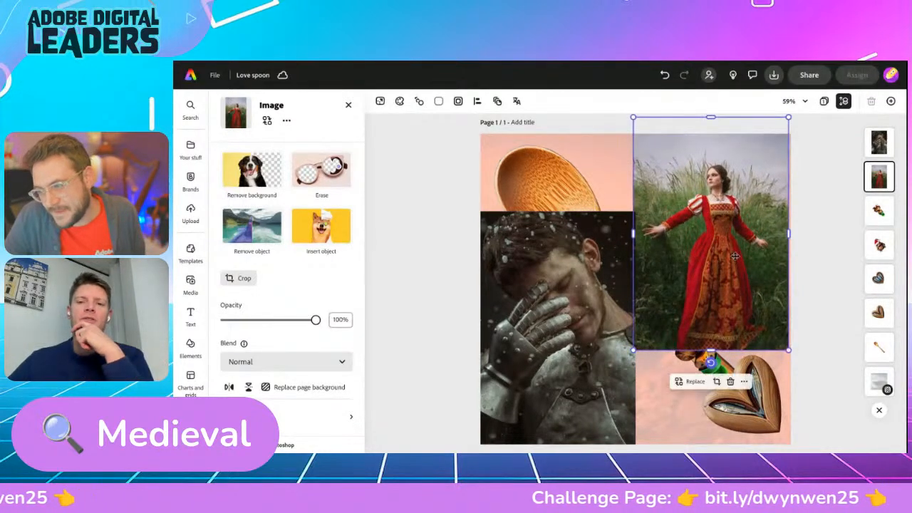
left_click(241, 185)
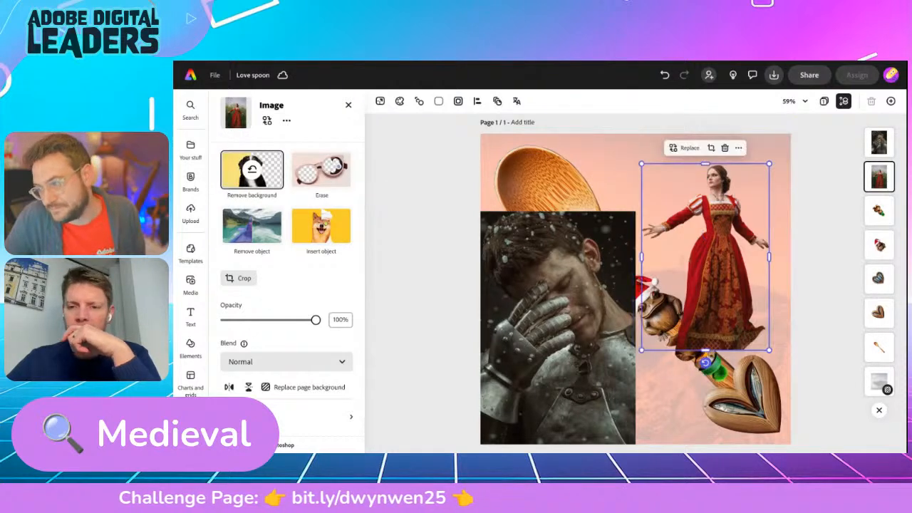
left_click_drag(708, 264, 754, 353)
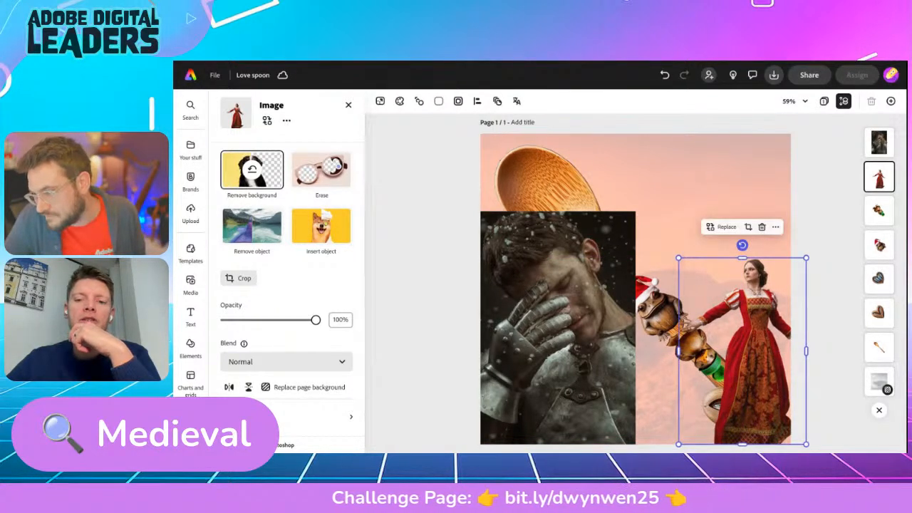
left_click_drag(678, 258, 660, 233)
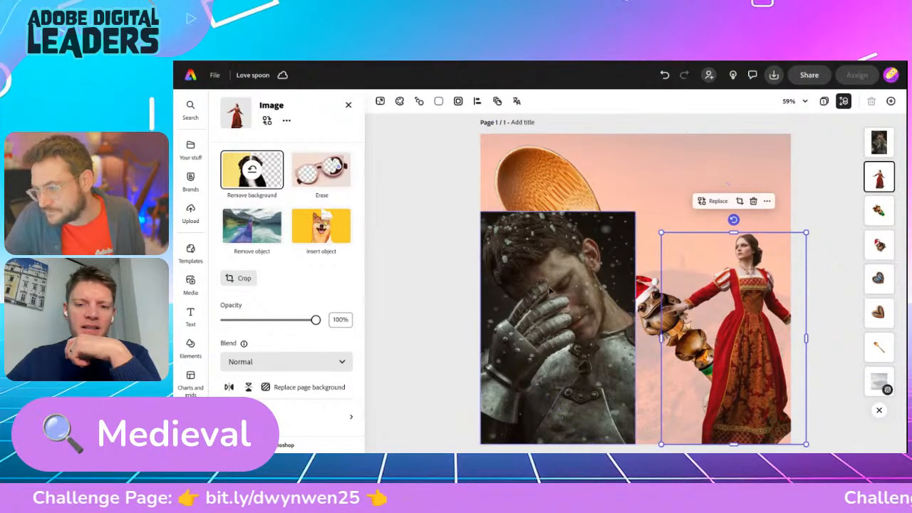
Step: Remove the knight photo's background, and move the knight to the page's lower right and the woman to its lower left
left_click(549, 286)
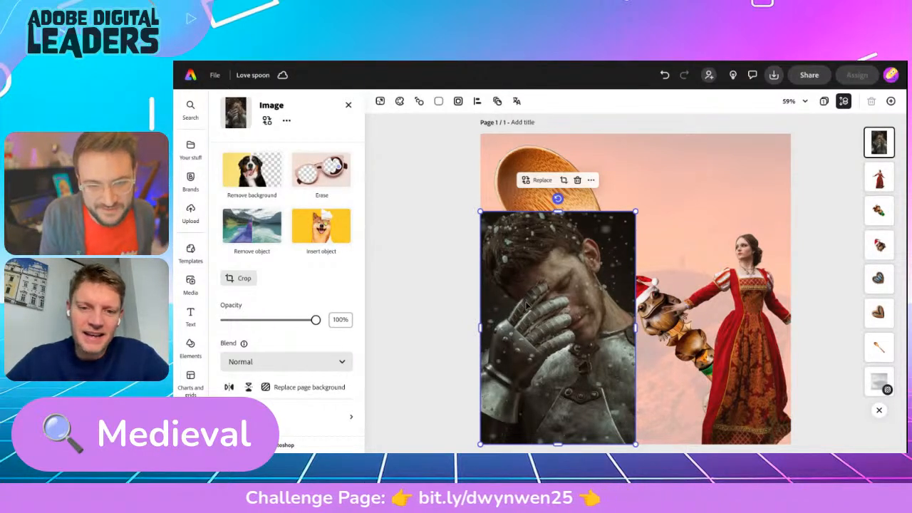
left_click(256, 176)
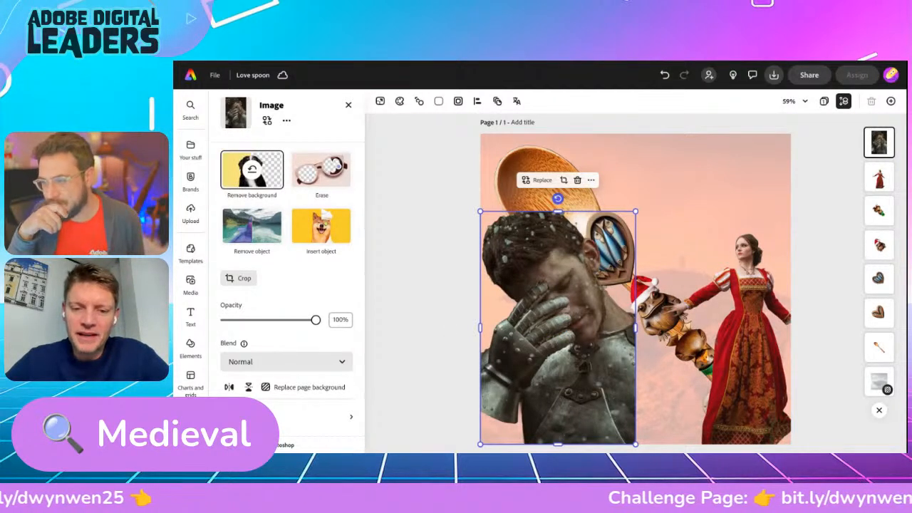
left_click_drag(538, 383, 703, 417)
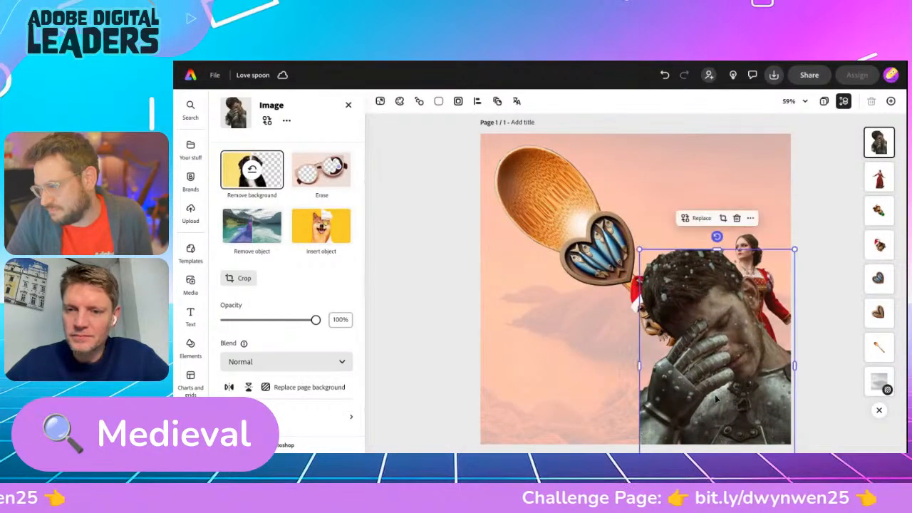
left_click_drag(747, 245, 522, 274)
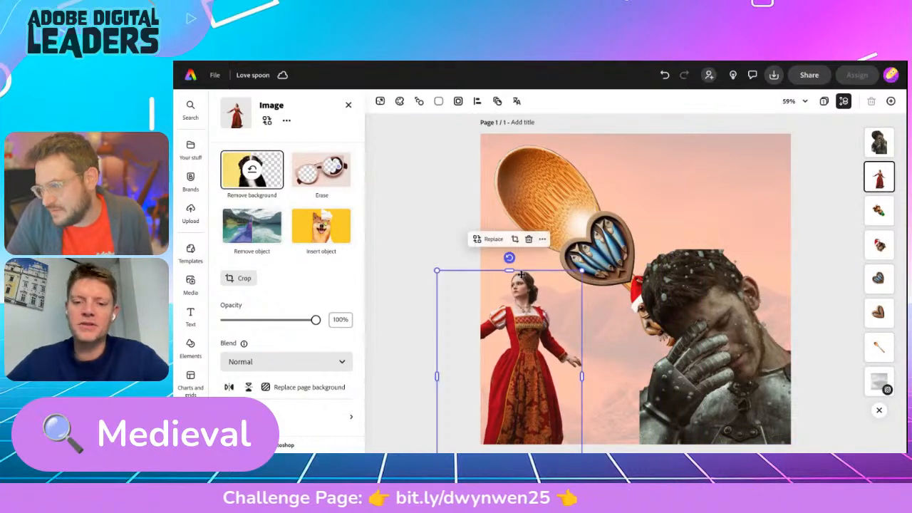
Step: Set the blend mode of both the woman and knight cut-outs to Screen
scroll(279, 301, "down", 2)
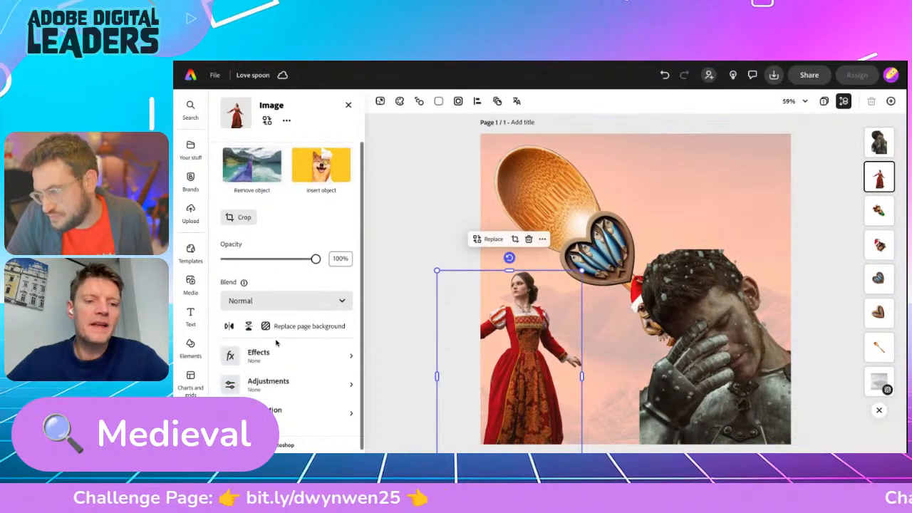
left_click(280, 299)
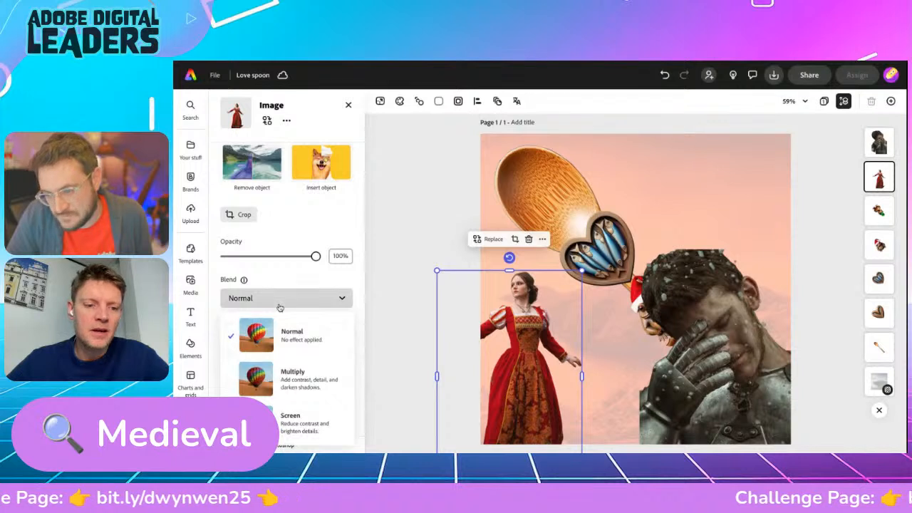
left_click(284, 425)
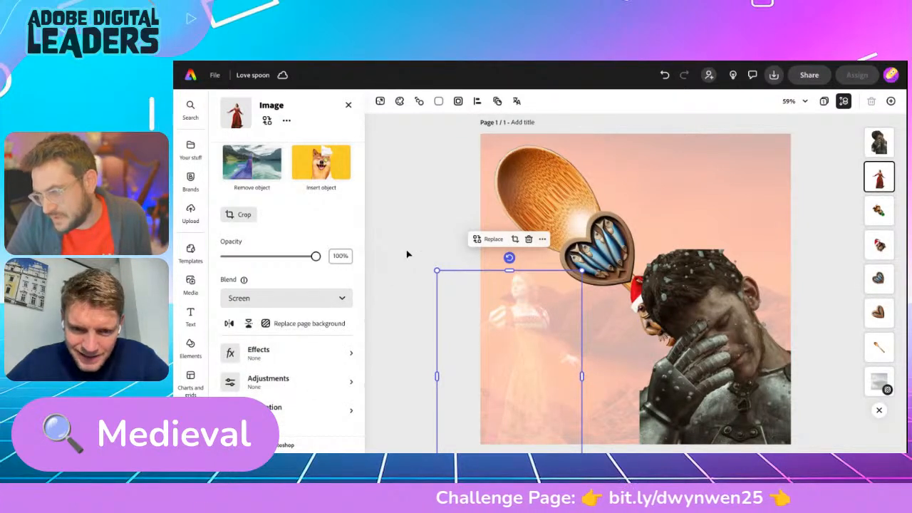
left_click(686, 316)
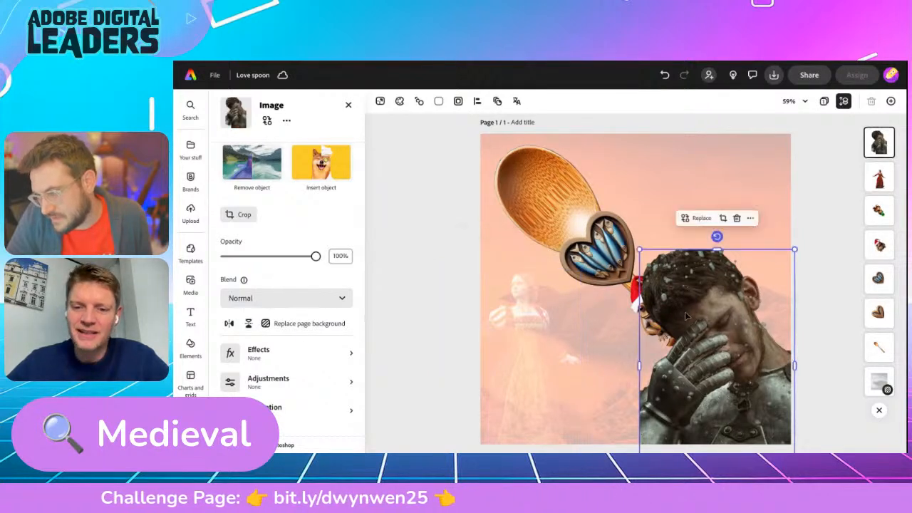
left_click(266, 303)
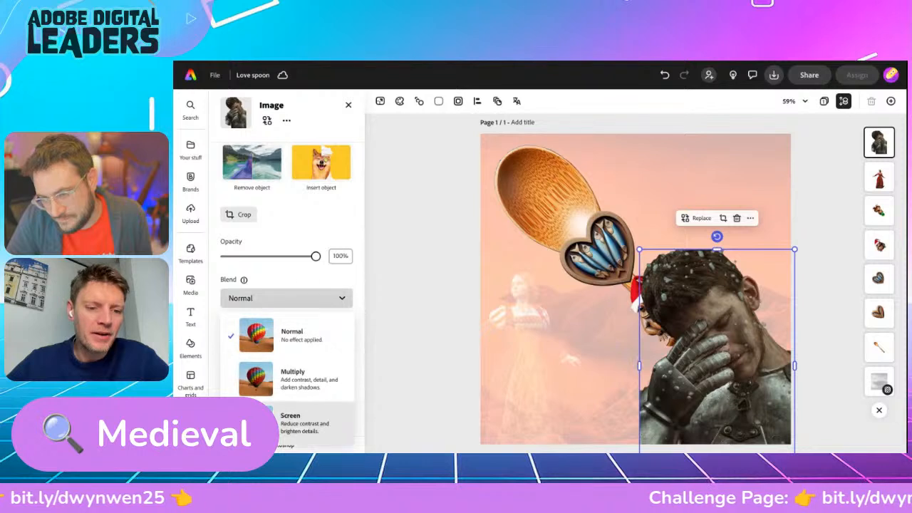
left_click(257, 415)
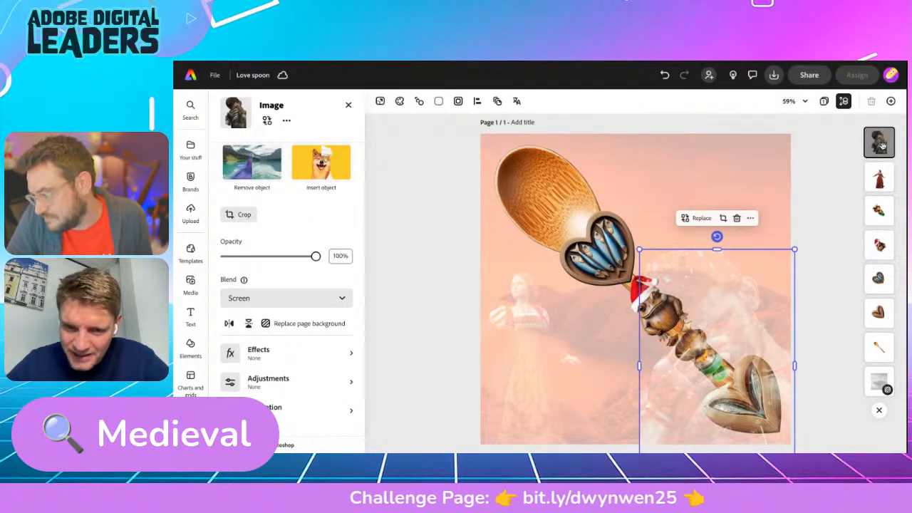
Step: Move the knight layer behind the spoon, directly above the background photo, and enlarge the knight
left_click_drag(883, 149, 883, 350)
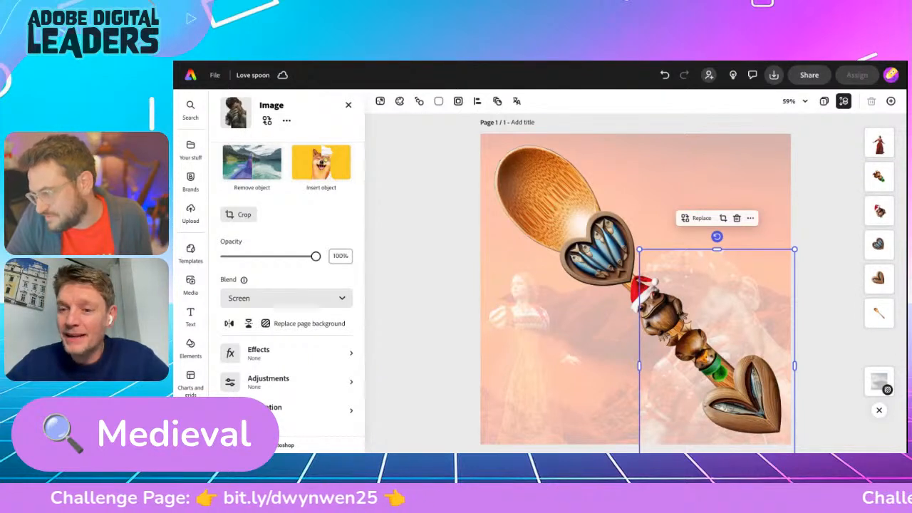
left_click_drag(795, 250, 821, 211)
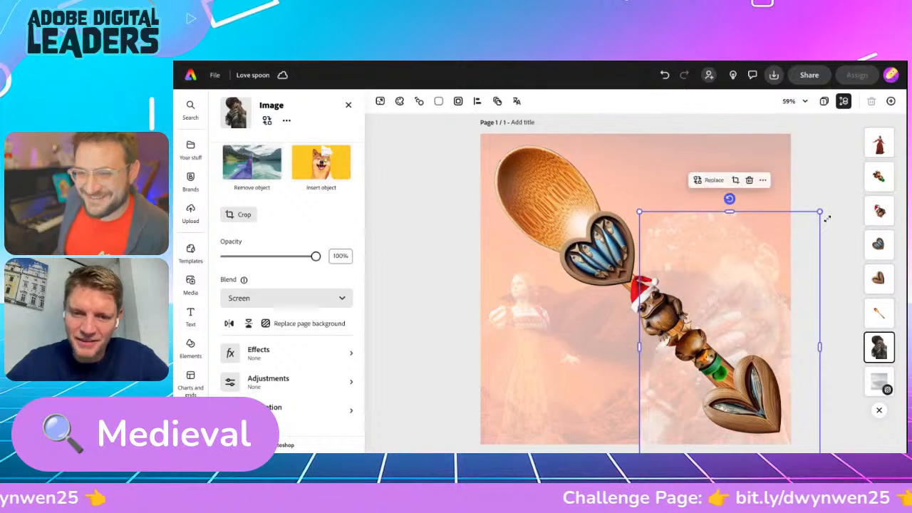
left_click(419, 164)
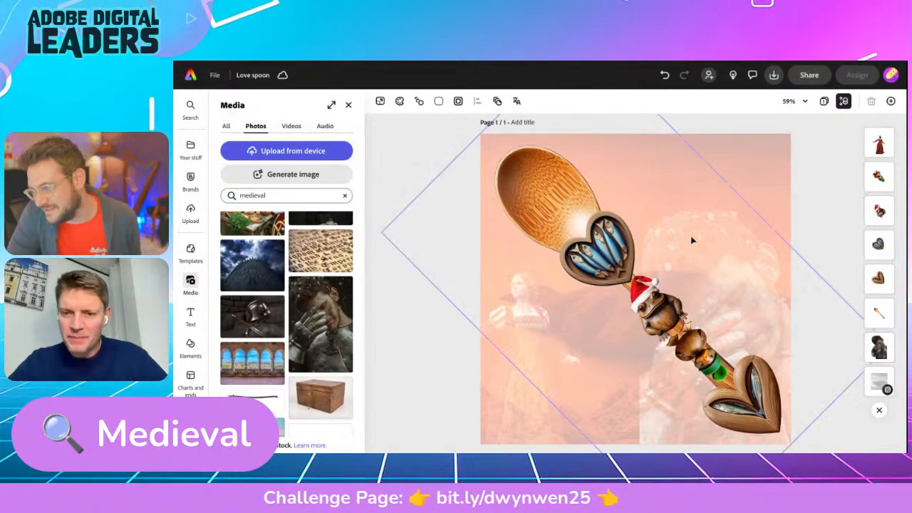
Step: Set the knight cut-out's opacity to 58%
left_click(879, 347)
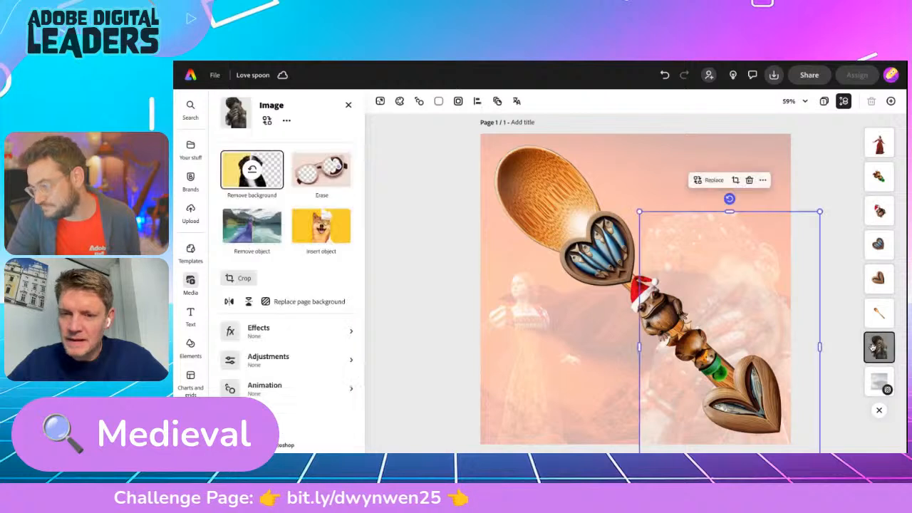
left_click_drag(316, 321, 272, 322)
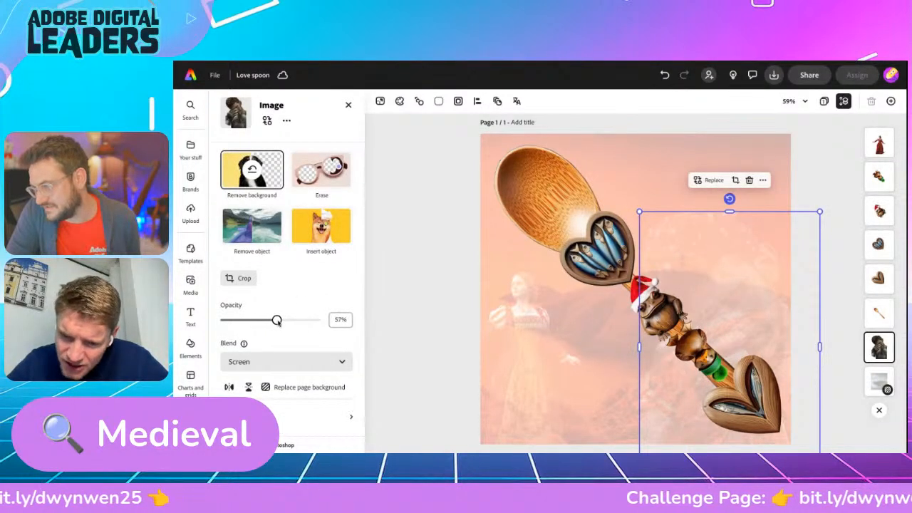
left_click_drag(279, 321, 277, 320)
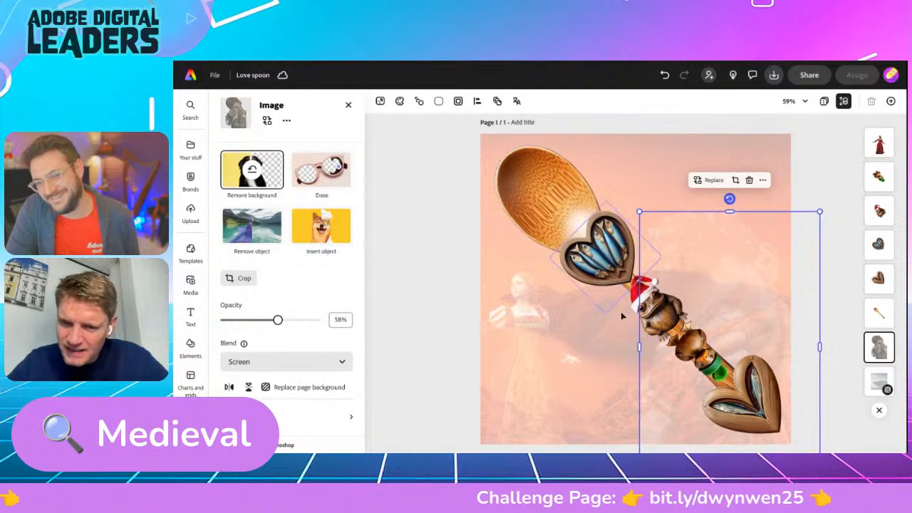
Step: Move the knight cut-out left to the page's lower centre and set its opacity to 70%
left_click_drag(725, 308, 631, 372)
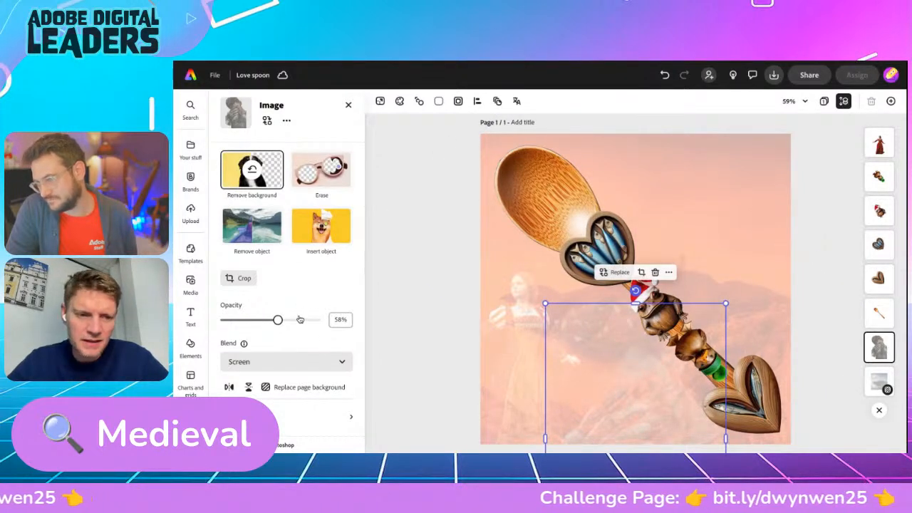
left_click_drag(278, 320, 289, 320)
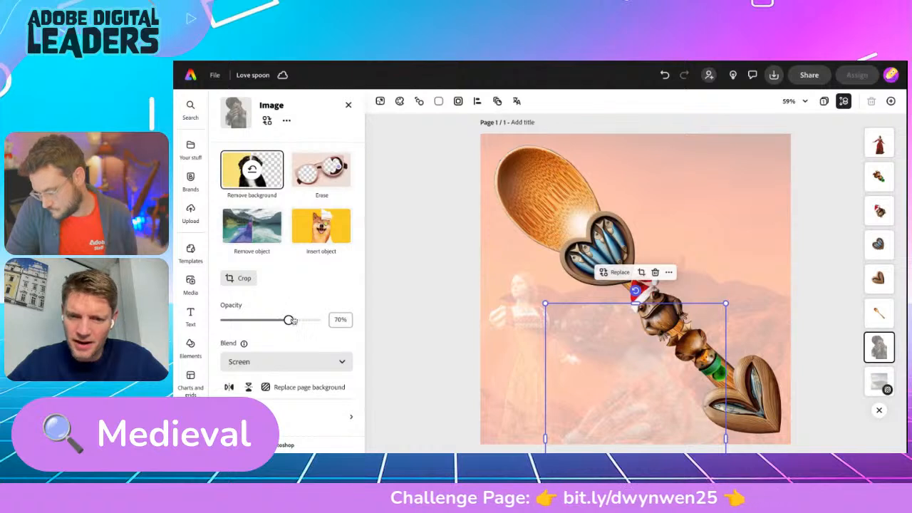
Step: Enlarge the woman cut-out and shift it slightly left within the page's lower left area
left_click(519, 286)
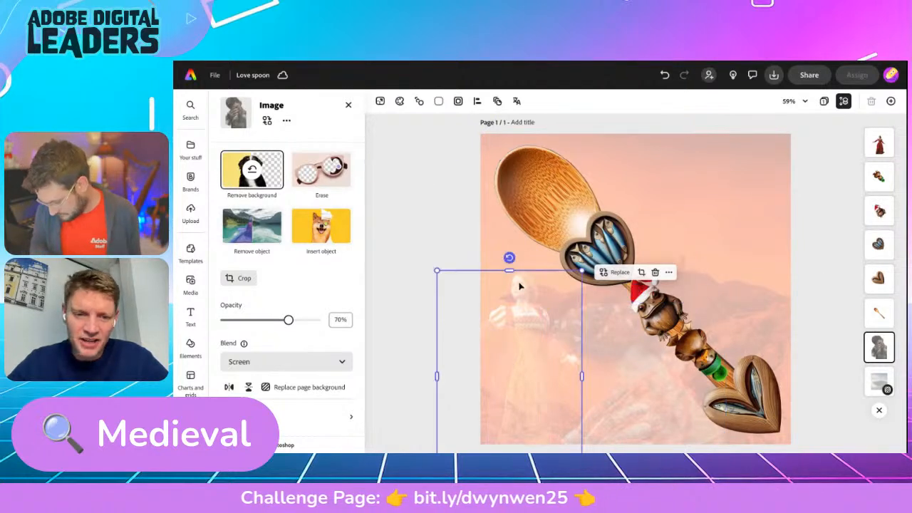
left_click_drag(582, 271, 605, 236)
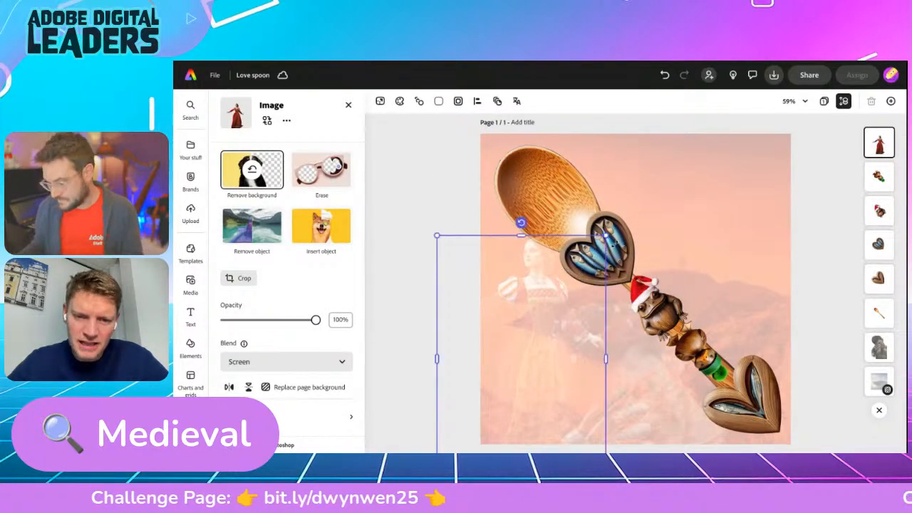
left_click_drag(555, 272, 536, 273)
left_click(425, 182)
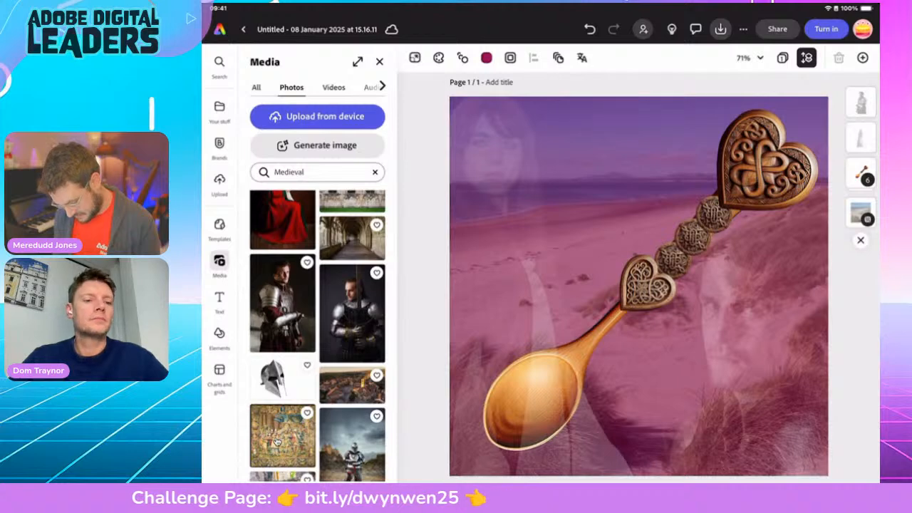
Step: Add a text box reading "Happy Saint Dwynwen's Day" to the purple spoon design
left_click(220, 302)
left_click(317, 89)
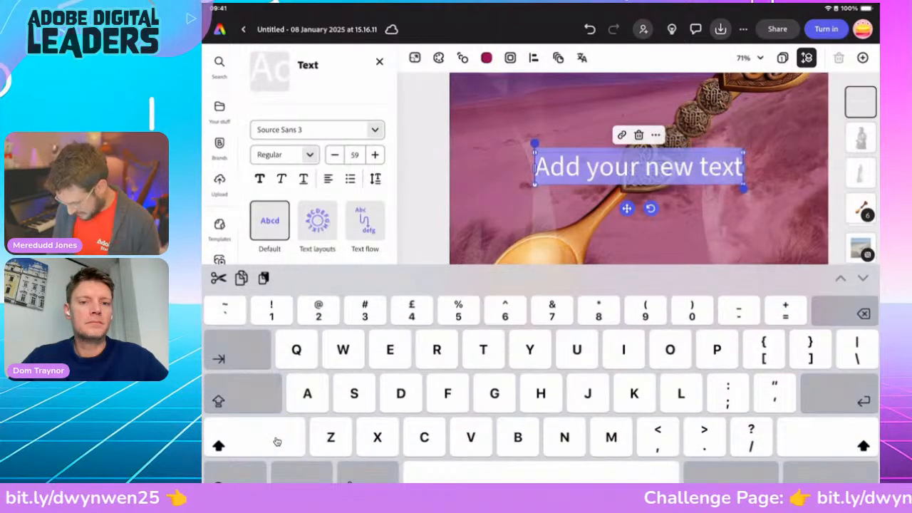
type("Happy")
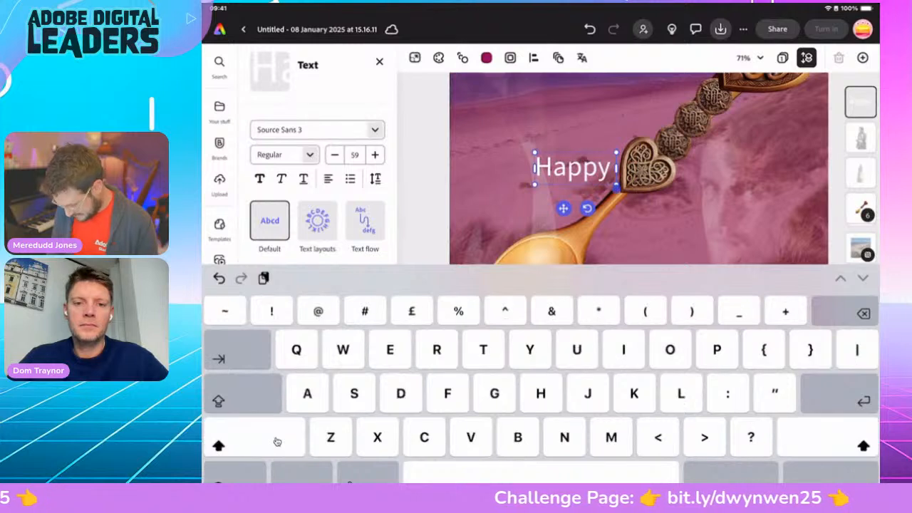
type(" Saint Dwynwen's d")
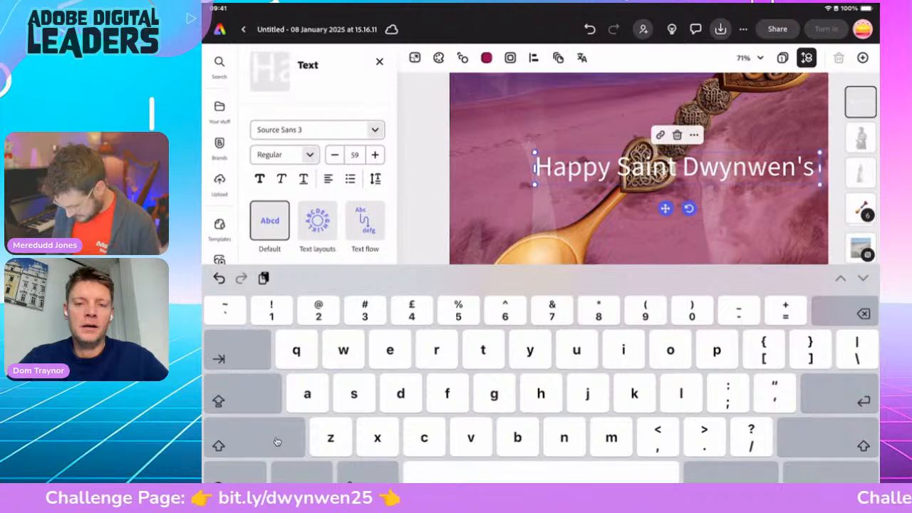
key("BackSpace")
type("Day")
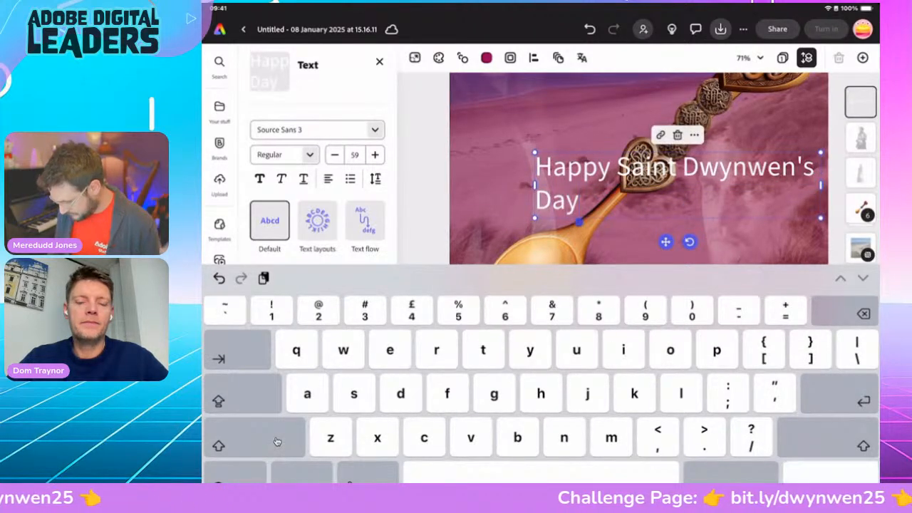
key("Escape")
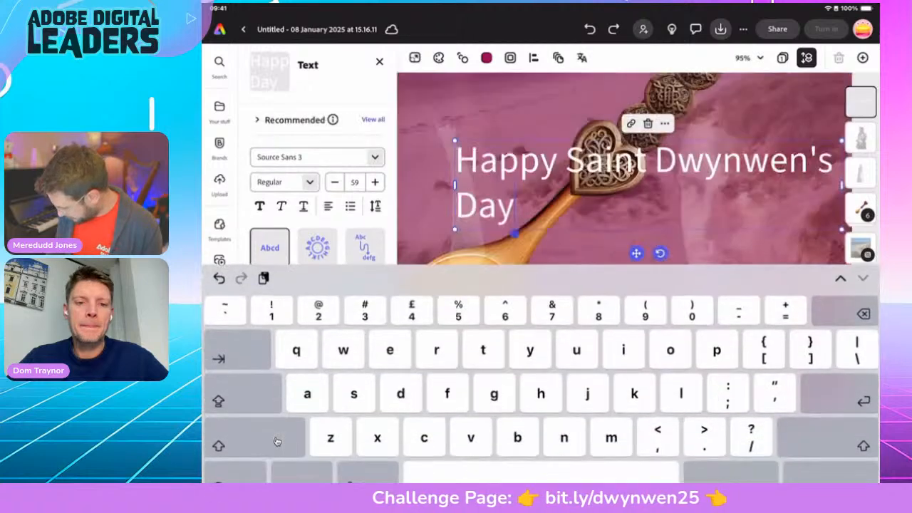
Step: Wrap the greeting over two lines, enlarge it to size 73, and place it beside the spoon's top heart
key("Escape")
left_click_drag(821, 266, 726, 266)
key("Escape")
left_click_drag(627, 265, 557, 159)
left_click_drag(655, 196, 724, 220)
left_click_drag(593, 173, 580, 125)
left_click_drag(709, 171, 685, 162)
left_click_drag(566, 119, 586, 126)
Step: Centre-align the two lines of the greeting
left_click(328, 206)
left_click(328, 206)
left_click(328, 206)
left_click(328, 206)
left_click(327, 206)
left_click(328, 206)
left_click(328, 206)
left_click(328, 206)
left_click(328, 206)
left_click(328, 206)
left_click(327, 206)
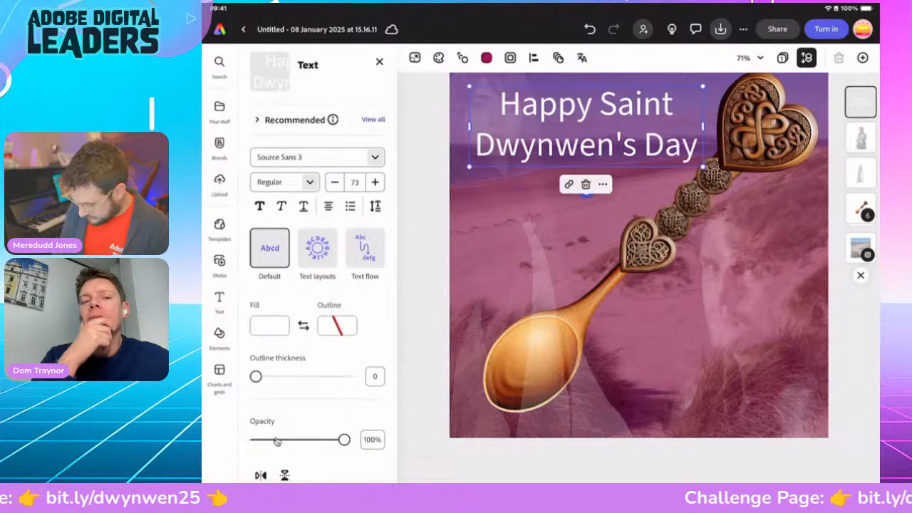
Step: Search the fonts for "pen" and "brush", and set the greeting in Alex Brush
left_click(317, 157)
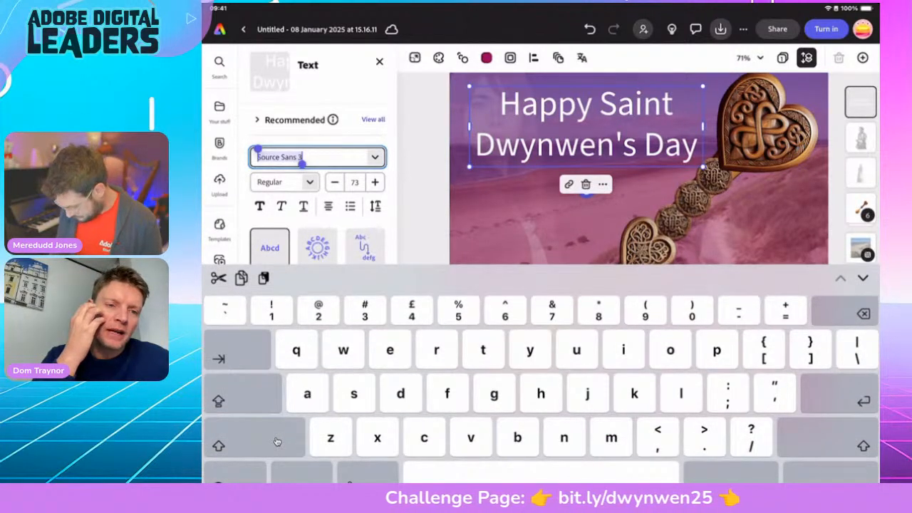
type("pen")
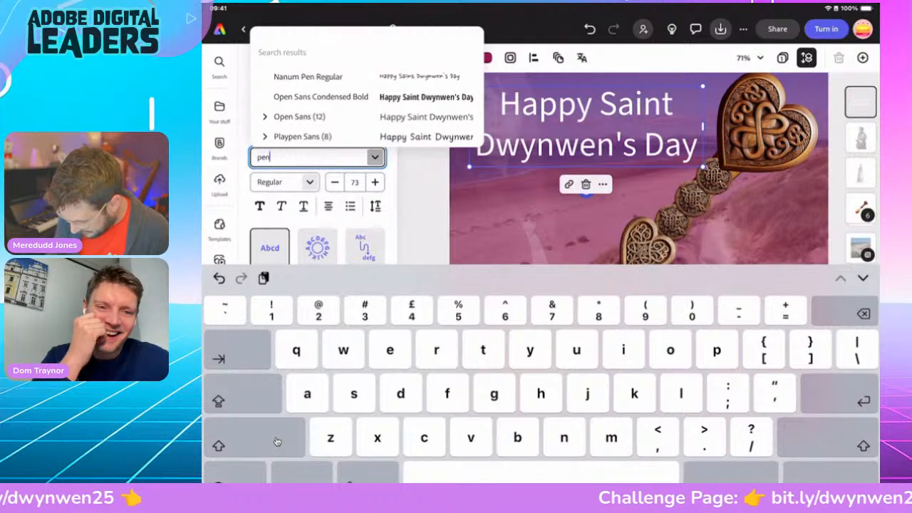
key("BackSpace")
key("BackSpace")
key("BackSpace")
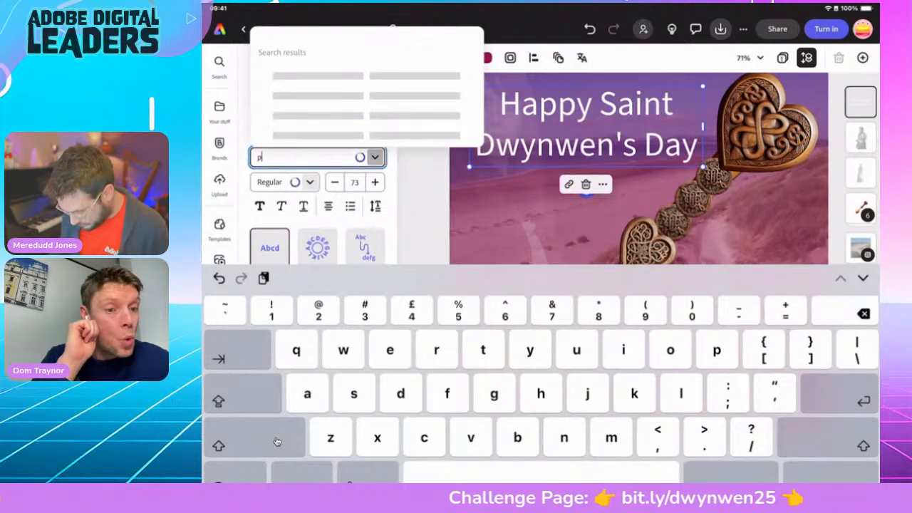
type("brush")
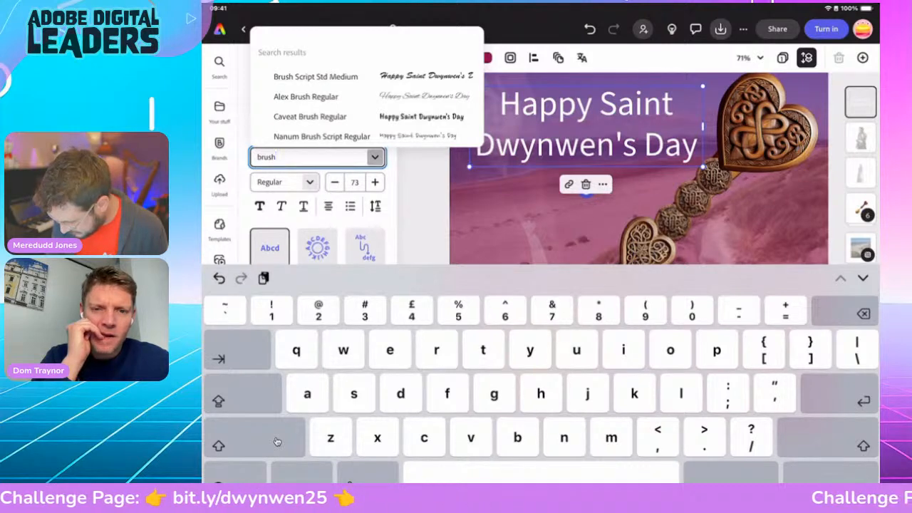
left_click(306, 97)
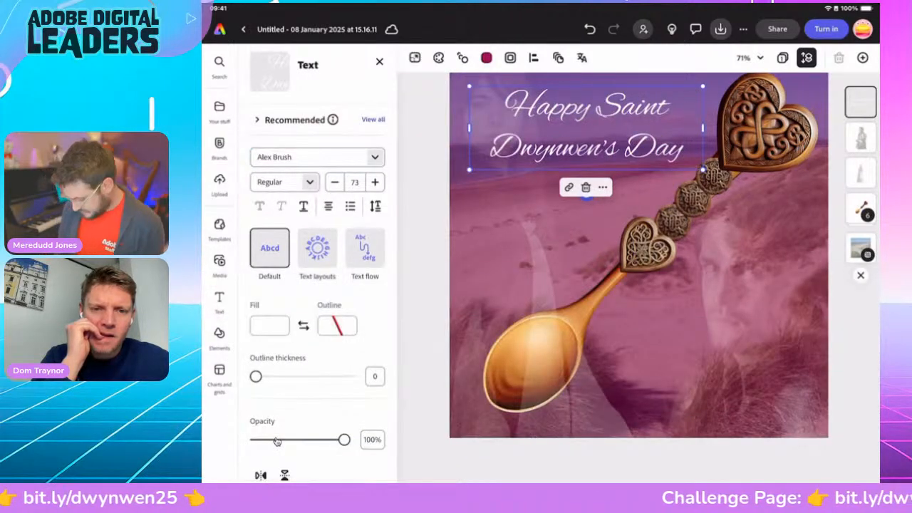
Step: Give the greeting a dark magenta outline with a thickness of 100
left_click_drag(256, 377, 349, 377)
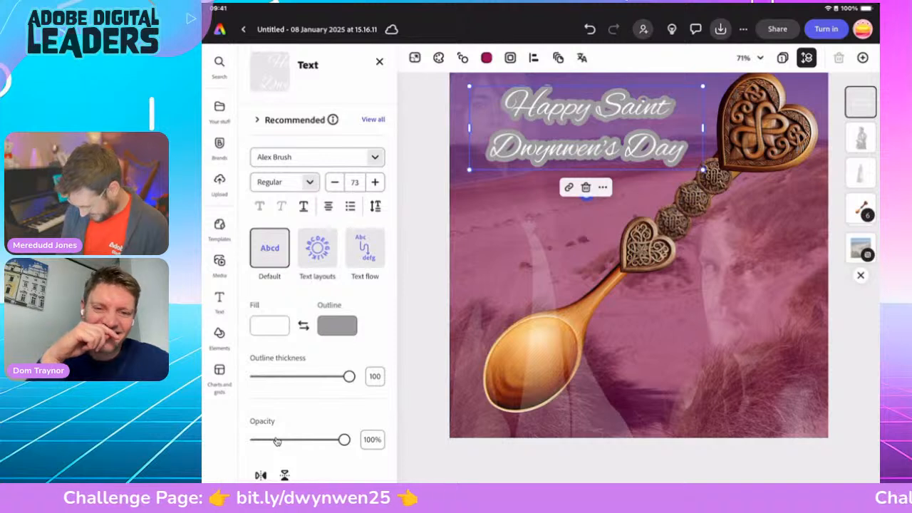
left_click(337, 326)
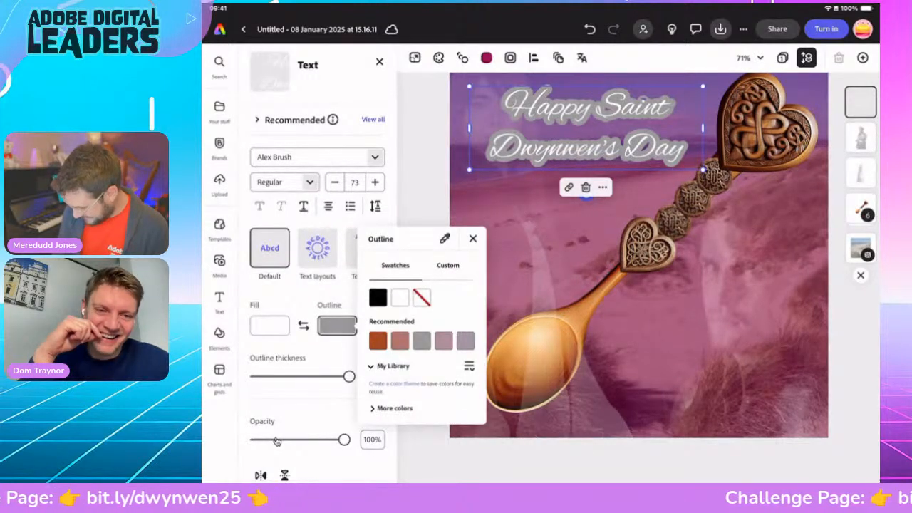
left_click(473, 239)
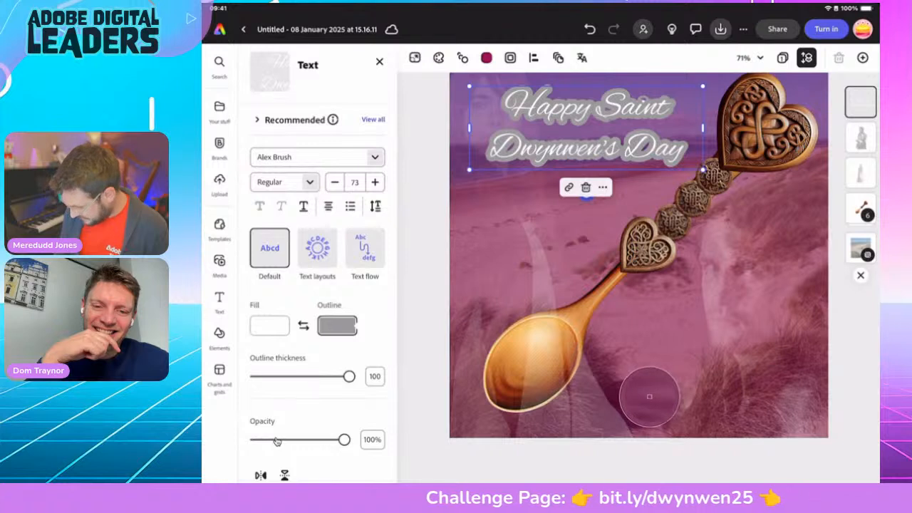
left_click(337, 325)
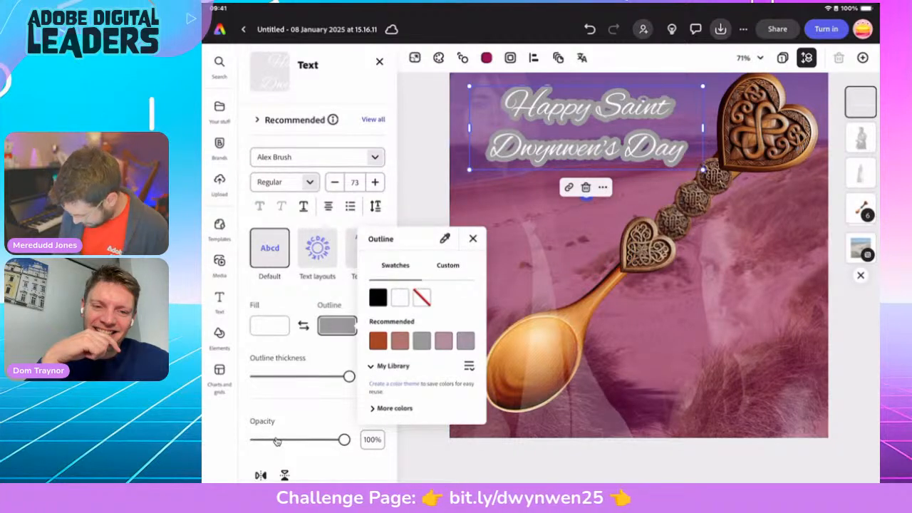
left_click(395, 408)
left_click(465, 476)
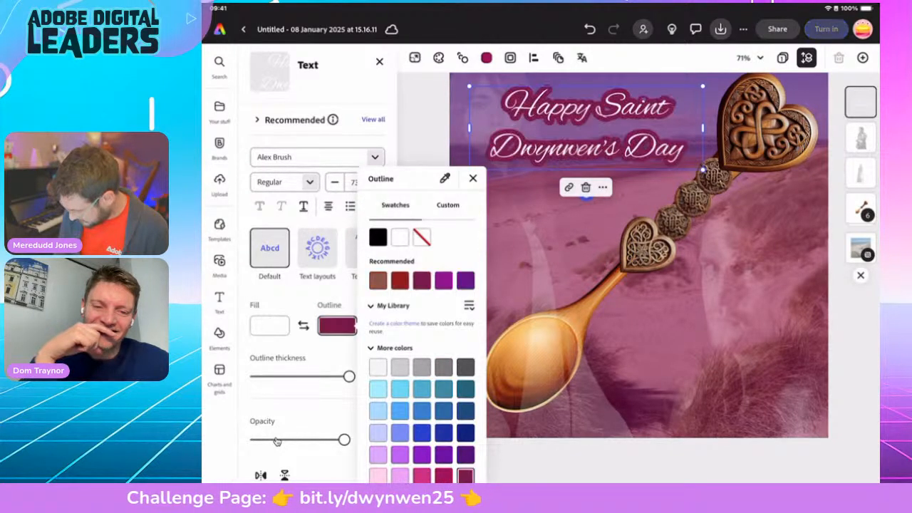
left_click(474, 178)
Step: Set the greeting's opacity to 50%, and enlarge it to size 82 in the page's upper left area
left_click_drag(345, 440, 299, 440)
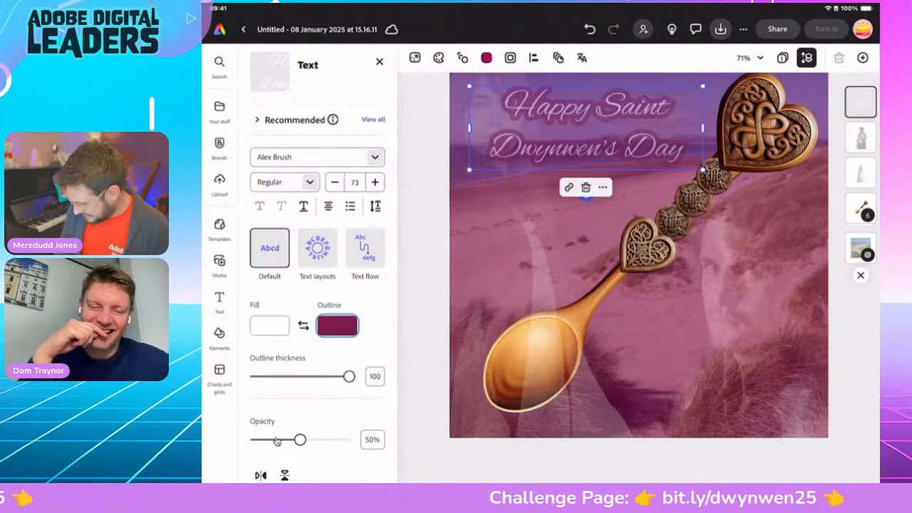
key("Escape")
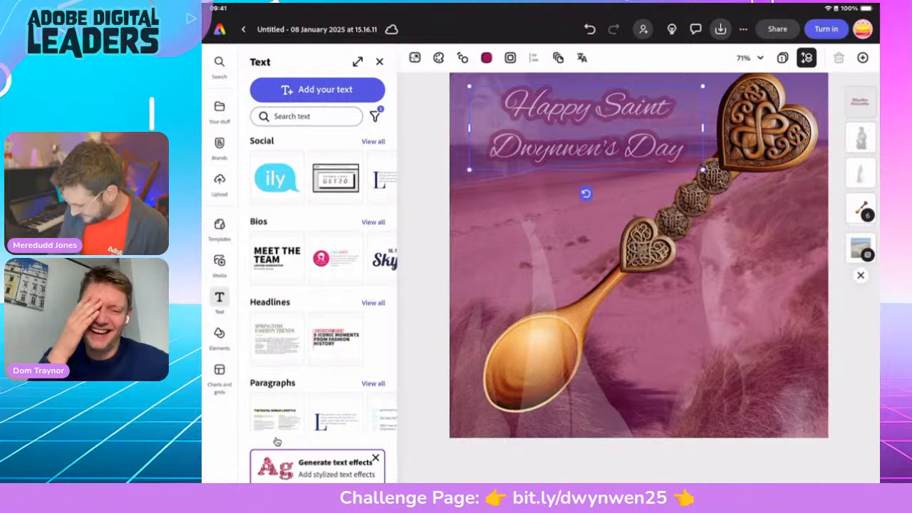
left_click(587, 127)
left_click_drag(468, 171, 452, 176)
left_click_drag(579, 128, 587, 129)
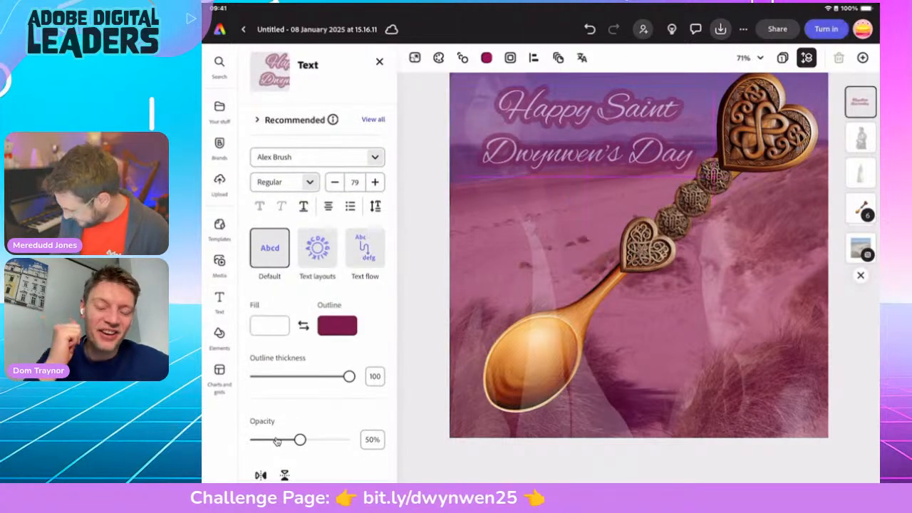
left_click_drag(460, 177, 450, 181)
left_click_drag(581, 132, 576, 132)
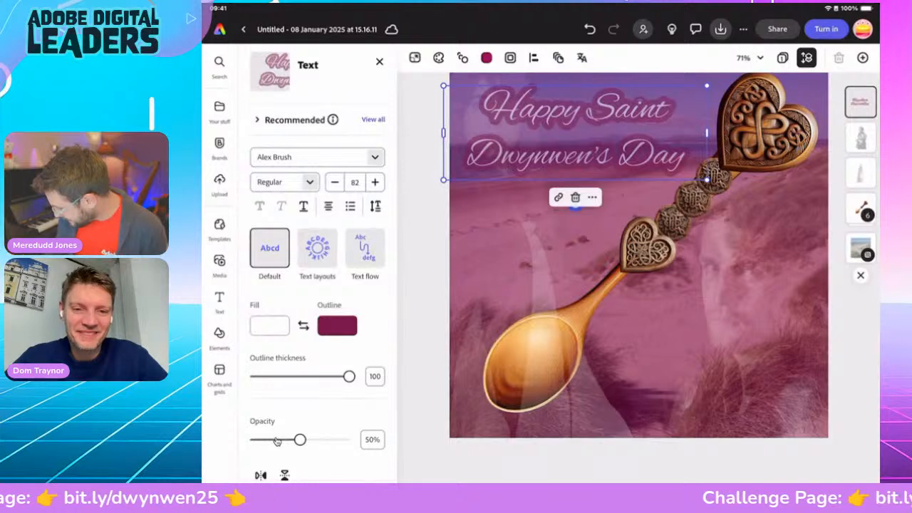
Step: Duplicate the greeting and place the copy in the page's lower right area, beside the spoon's bowl
left_click(592, 197)
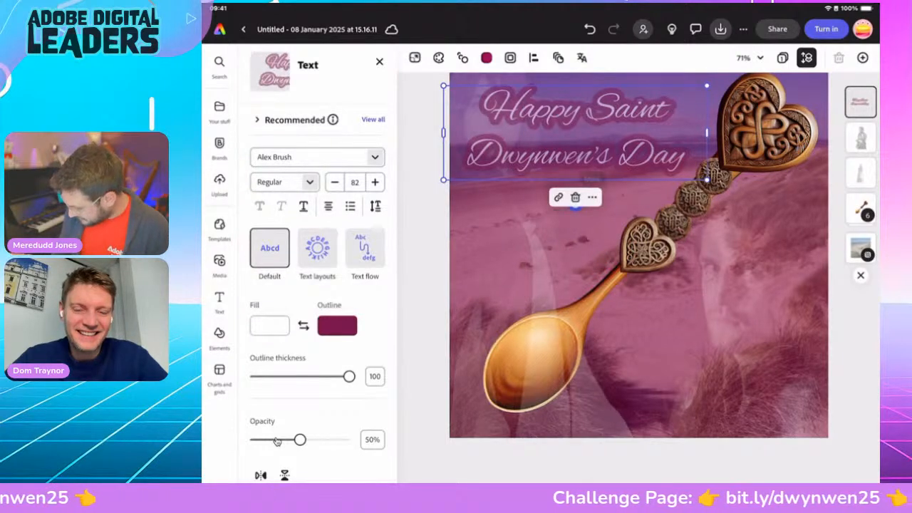
left_click(614, 261)
left_click_drag(588, 143, 700, 356)
Step: Replace the duplicated text with "January 25th" and move it down near the page's bottom edge
double_click(700, 357)
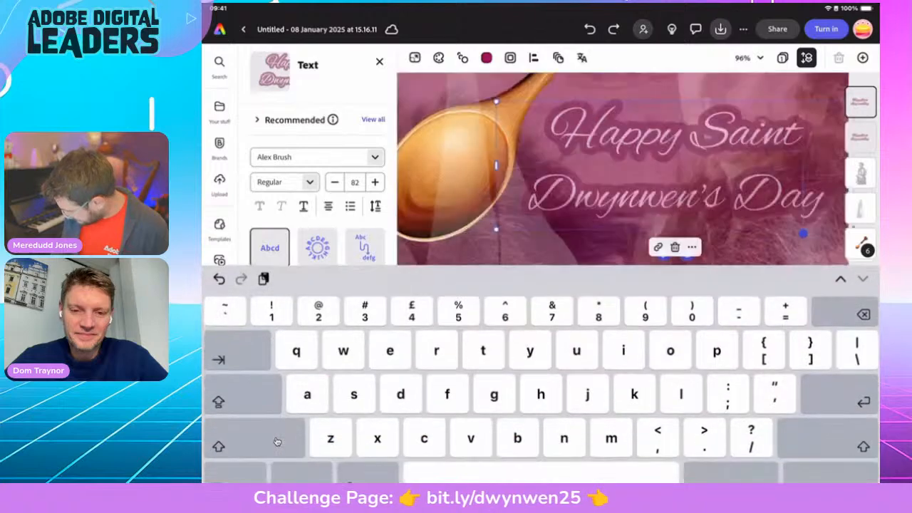
key("BackSpace")
key("BackSpace")
key("BackSpace")
key("BackSpace")
key("BackSpace")
key("BackSpace")
key("BackSpace")
key("BackSpace")
key("BackSpace")
key("BackSpace")
key("BackSpace")
key("BackSpace")
key("BackSpace")
key("BackSpace")
key("BackSpace")
key("BackSpace")
key("BackSpace")
key("BackSpace")
key("BackSpace")
key("BackSpace")
key("BackSpace")
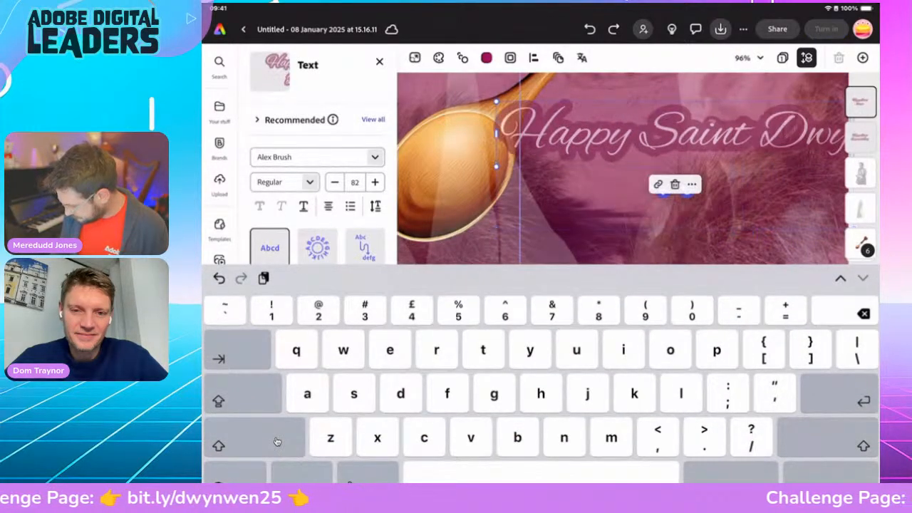
key("BackSpace")
key("BackSpace")
key("BackSpace")
key("BackSpace")
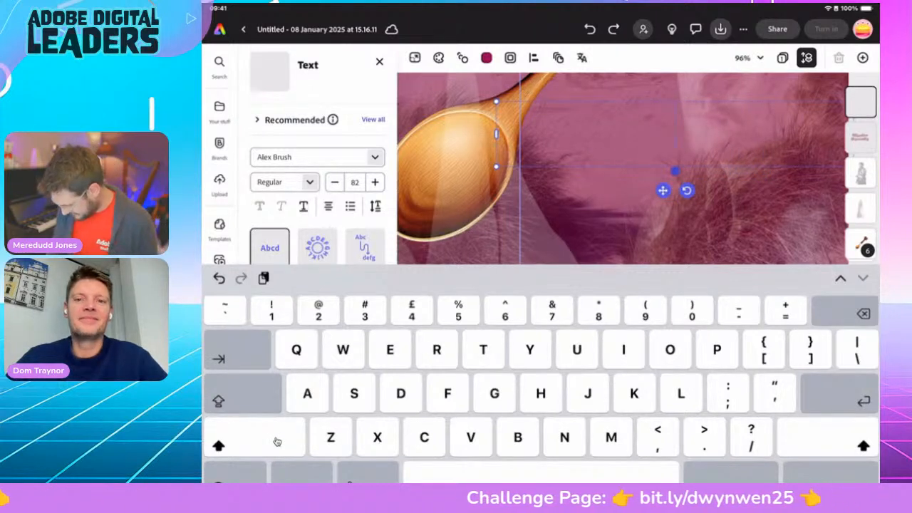
type("Janua")
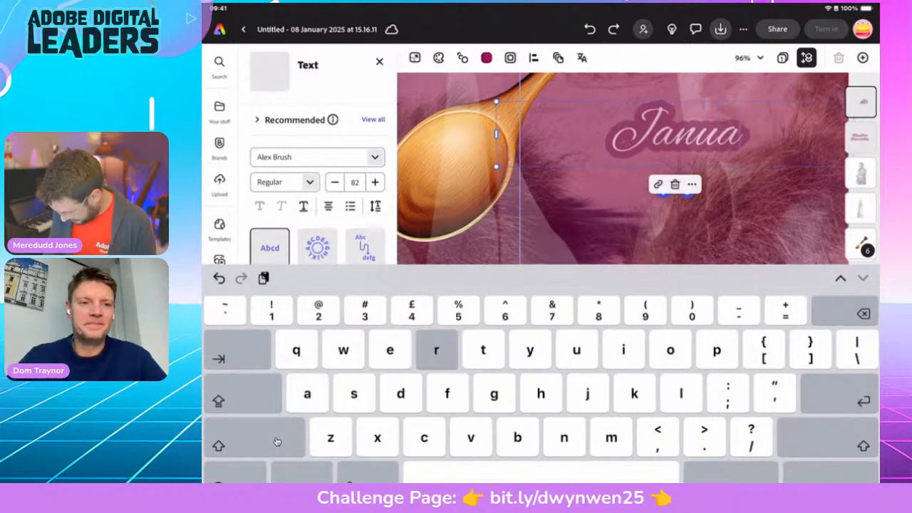
type("ry")
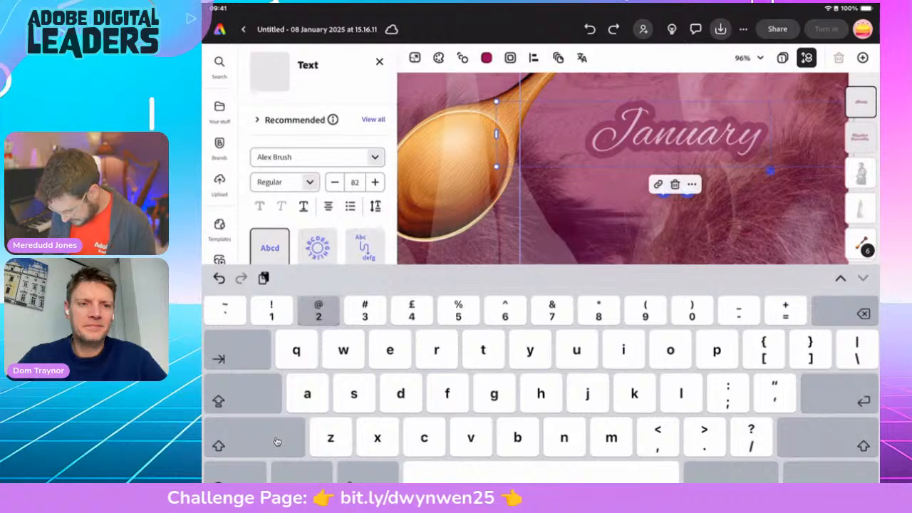
type(" 25th")
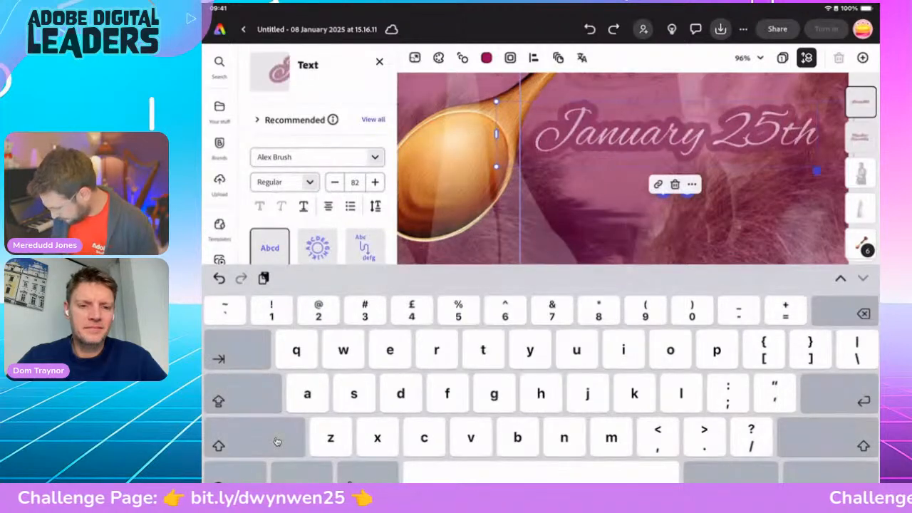
key("Escape")
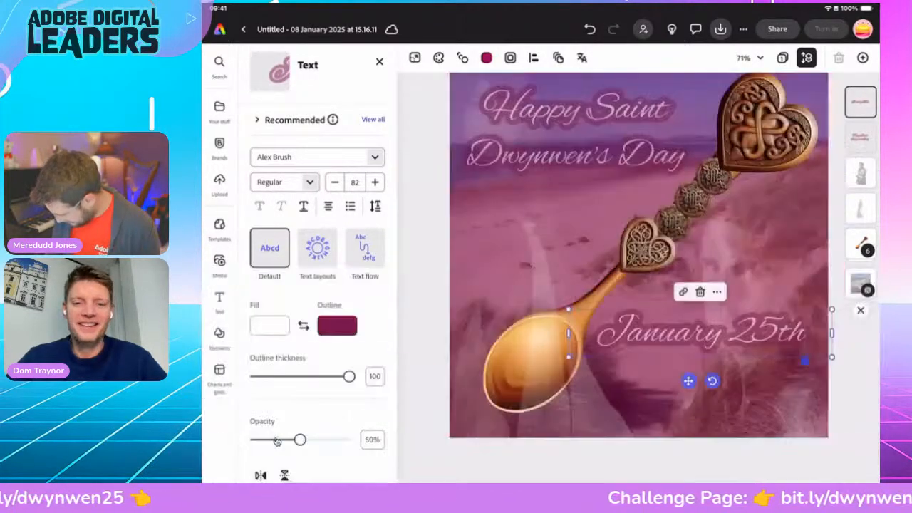
left_click_drag(701, 333, 704, 387)
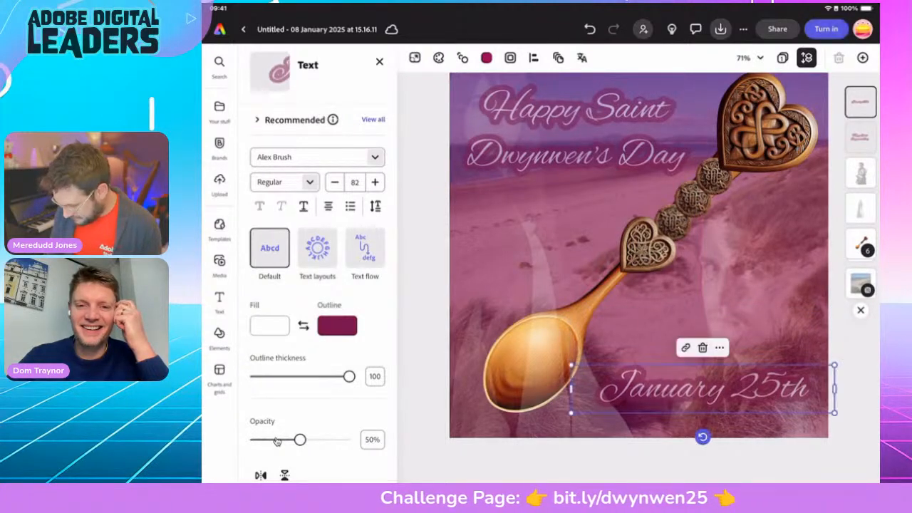
Step: Rename the file as "Lovespoon11" and dismiss the file sharing options
scroll(640, 271, "up", 1)
left_click(308, 29)
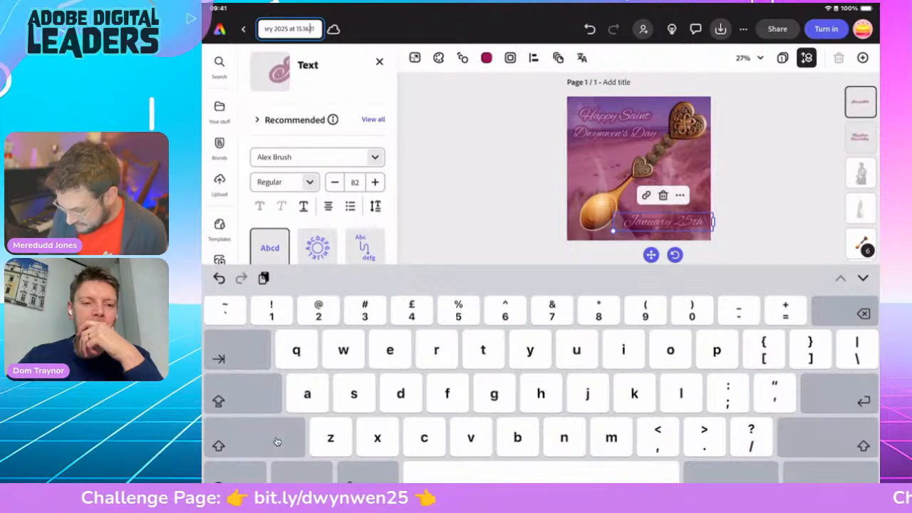
key("BackSpace")
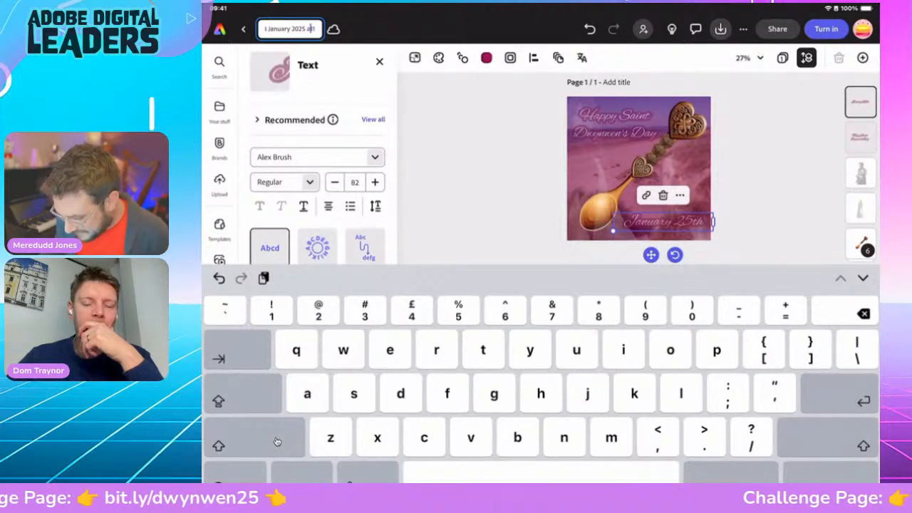
key("BackSpace")
key("BackSpace")
key("BackSpace")
key("BackSpace")
key("BackSpace")
key("BackSpace")
key("BackSpace")
key("BackSpace")
key("BackSpace")
key("BackSpace")
key("BackSpace")
key("BackSpace")
key("BackSpace")
key("BackSpace")
key("BackSpace")
key("BackSpace")
key("BackSpace")
key("BackSpace")
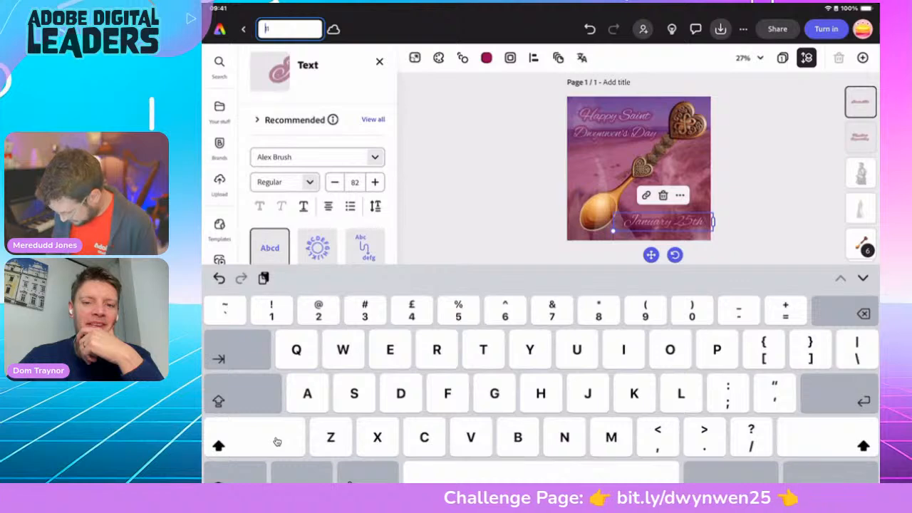
type("Lovespoon")
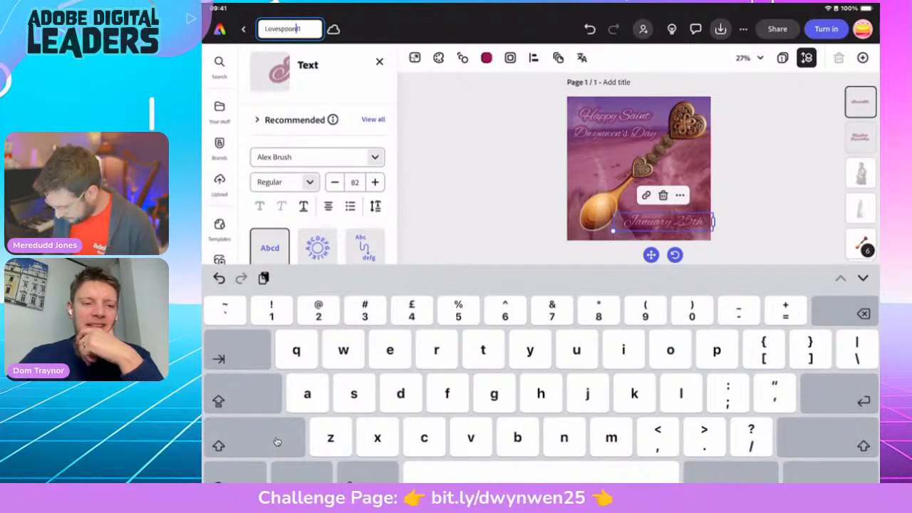
key("Return")
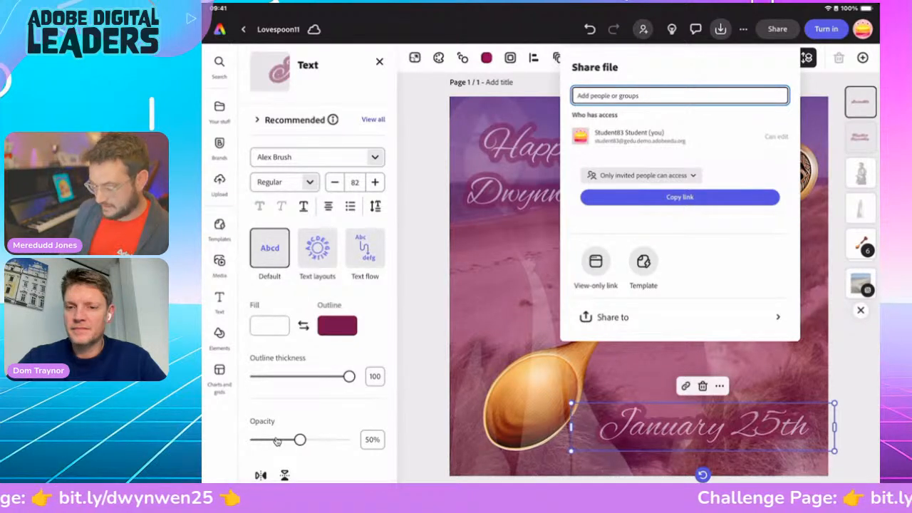
key("Escape")
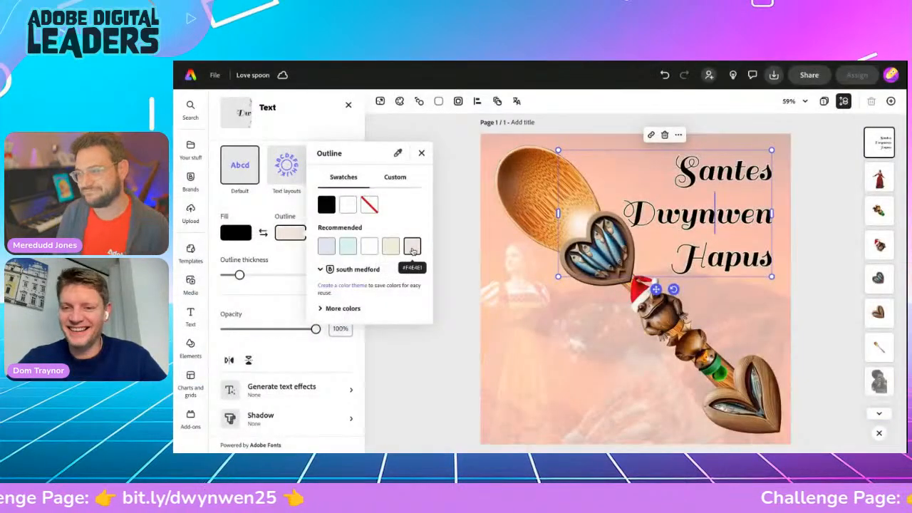
Step: Close the outline colour choices and shrink the "Santes Dwynwen Hapus" greeting to size 87
left_click(421, 153)
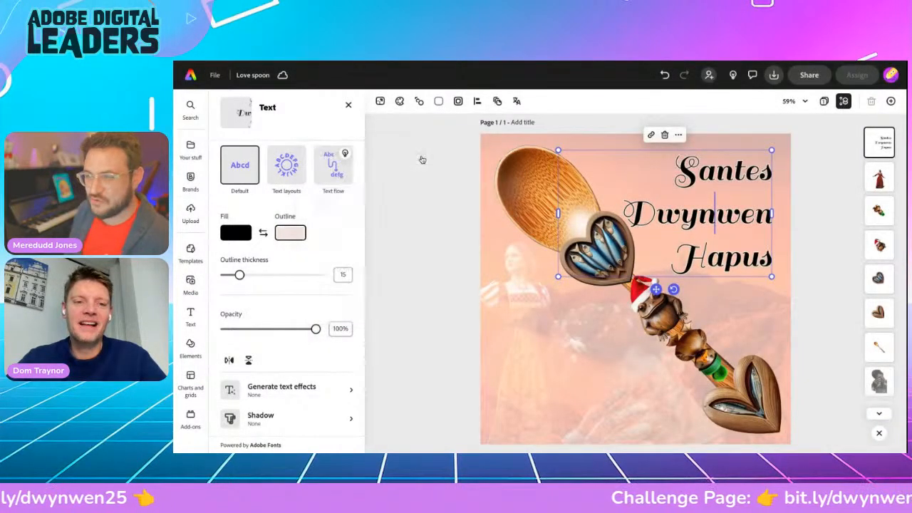
scroll(412, 245, "up", 1)
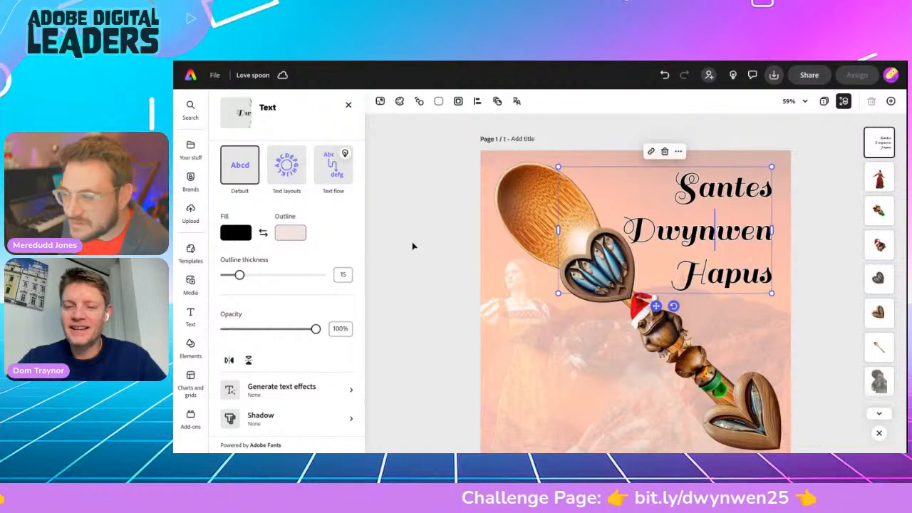
scroll(276, 259, "up", 3)
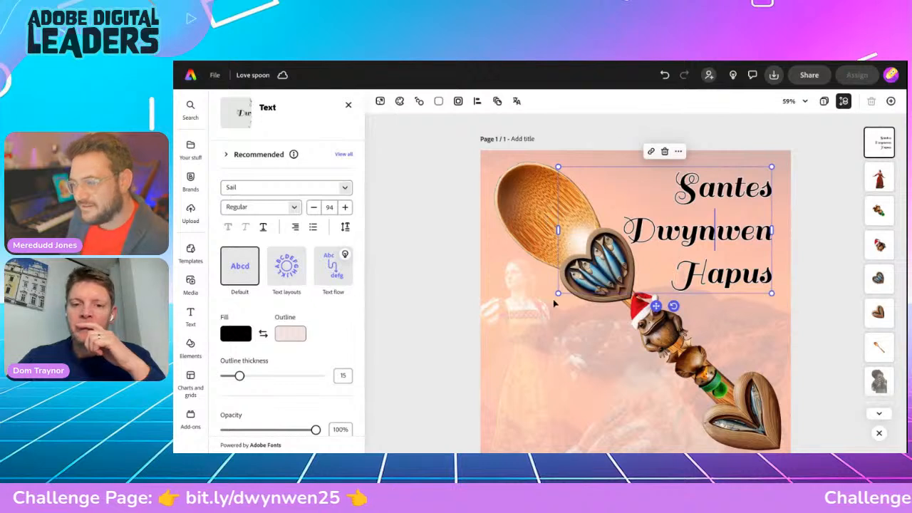
left_click_drag(558, 293, 572, 285)
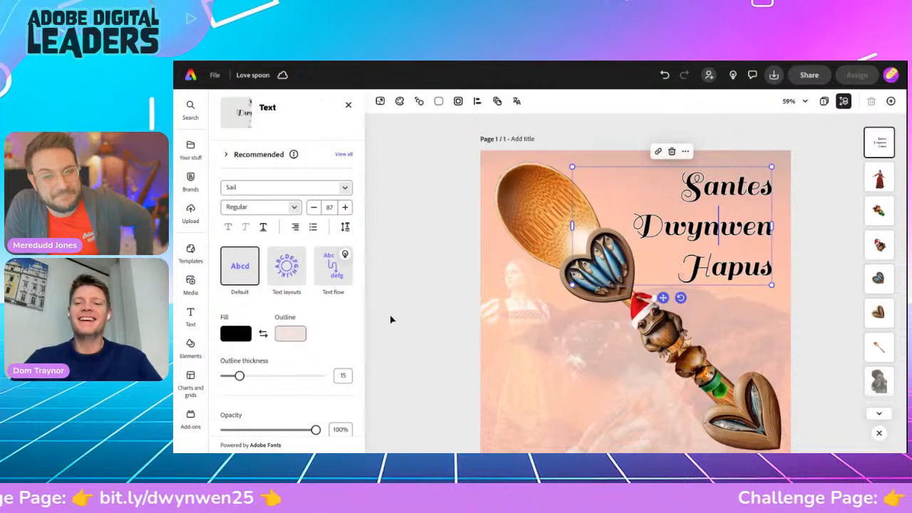
Step: Duplicate the greeting, place the copy in the page's lower left area below the spoon, and left-align its text
scroll(416, 332, "down", 2)
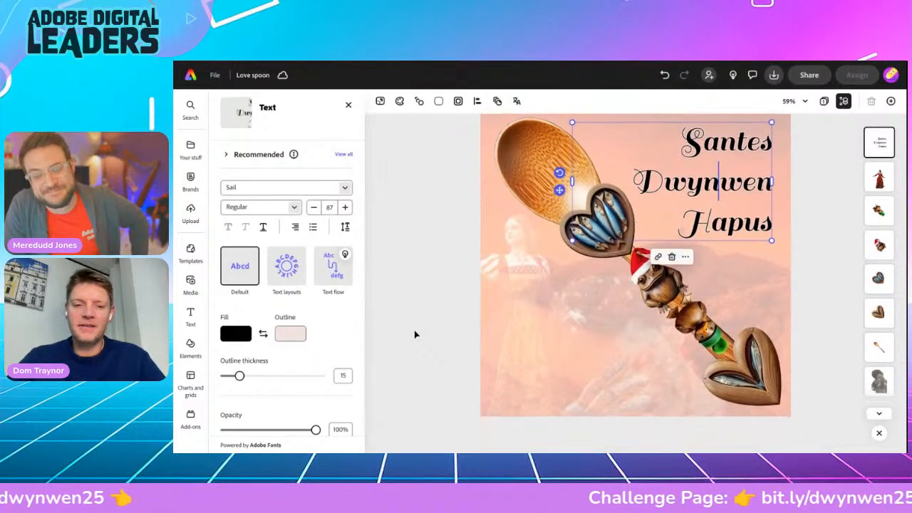
left_click(687, 260)
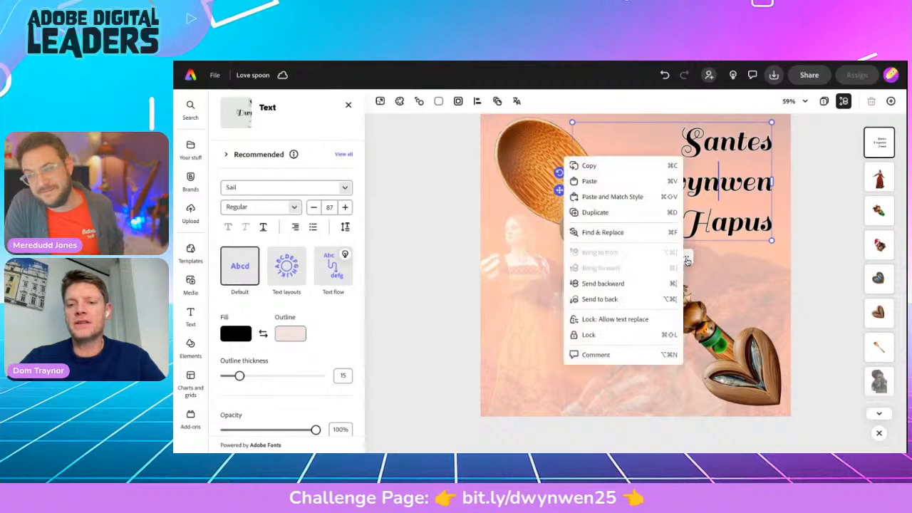
left_click(591, 209)
left_click_drag(718, 214, 572, 375)
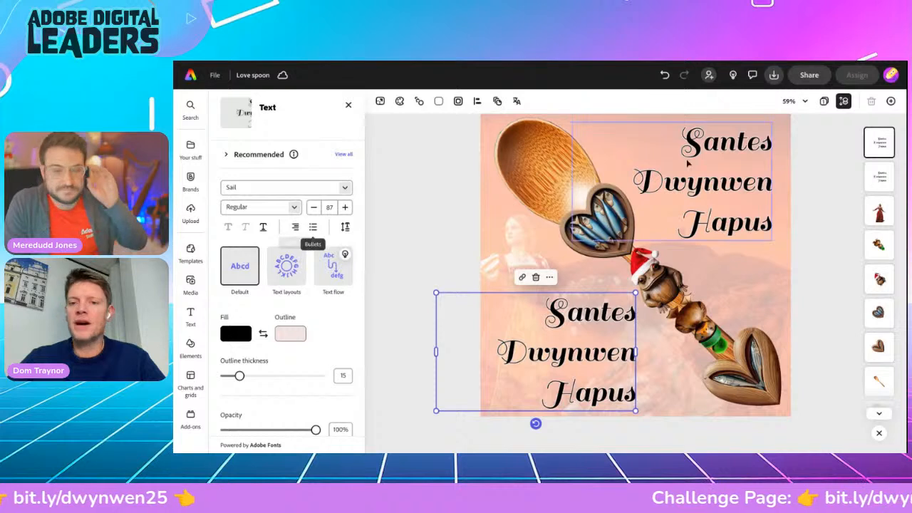
left_click(296, 227)
left_click(295, 230)
left_click_drag(532, 352, 586, 347)
Step: Replace the duplicated greeting's text with "Maelon – much misunderstood"
triple_click(557, 326)
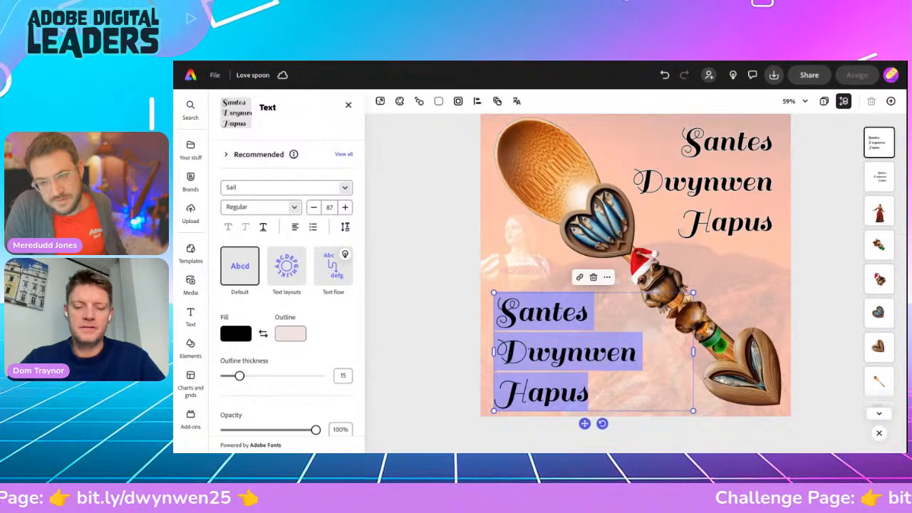
type("L")
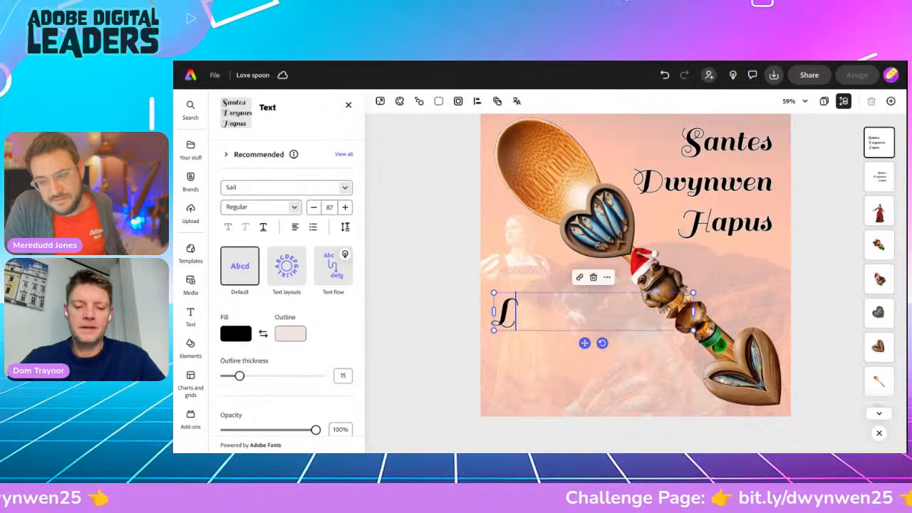
type("aelon")
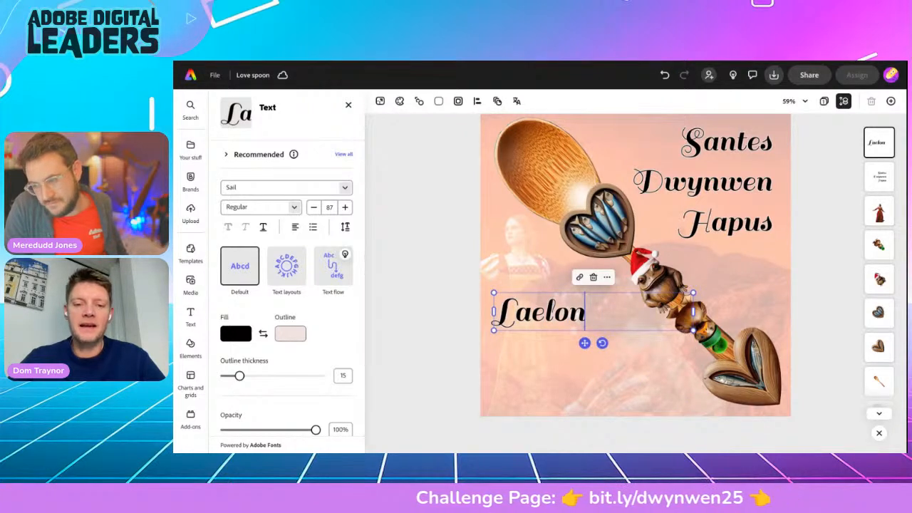
key("BackSpace")
type("M")
left_click(622, 312)
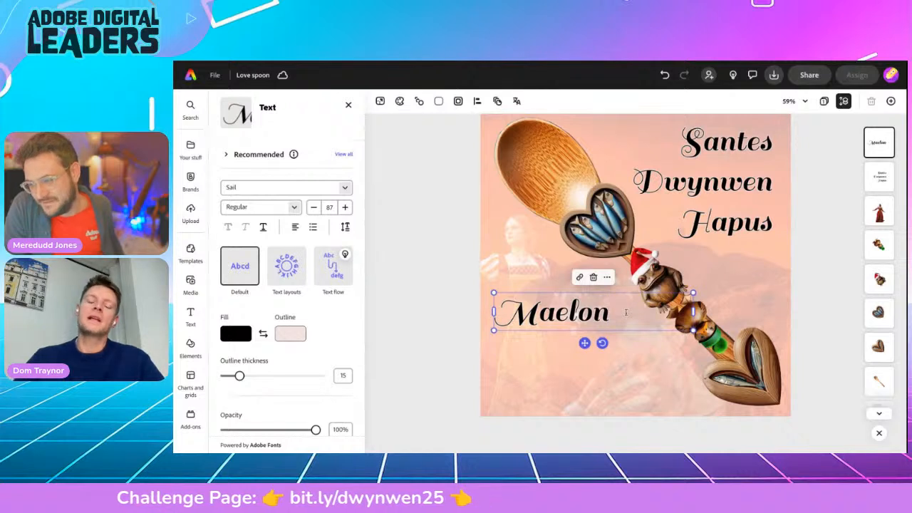
type("- m")
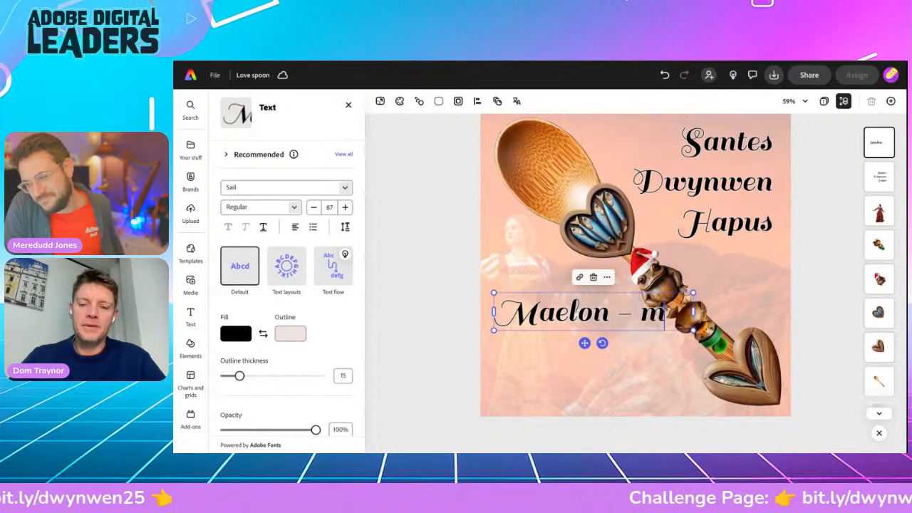
type("uch misunderstood")
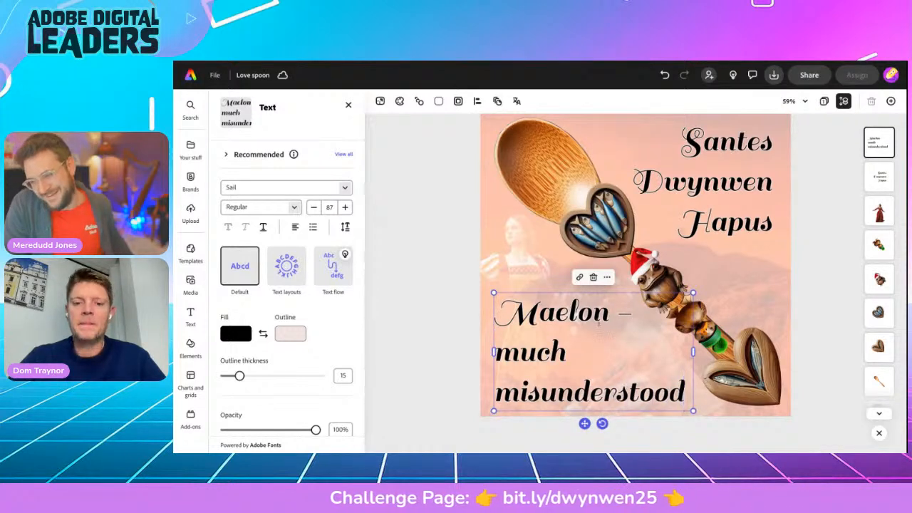
Step: Change the words "much misunderstood" after the dash to "a bad dude"
double_click(542, 354)
key("Escape")
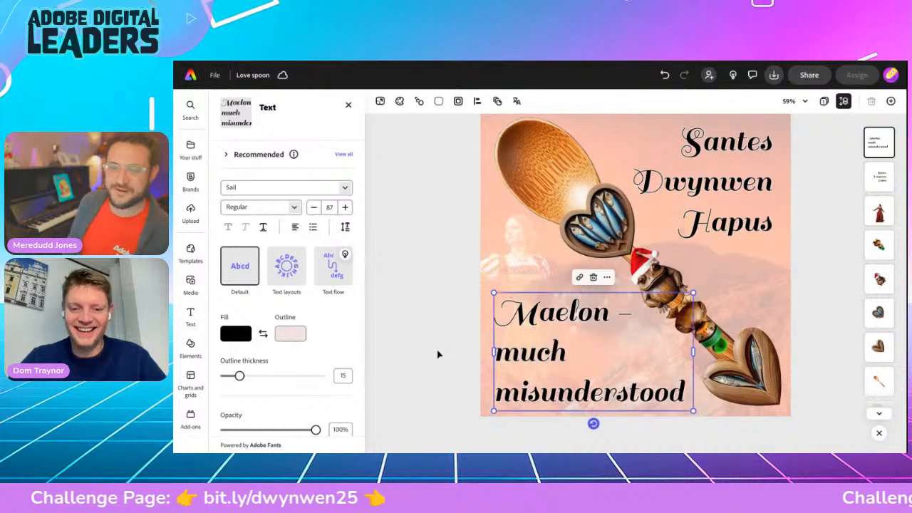
double_click(506, 353)
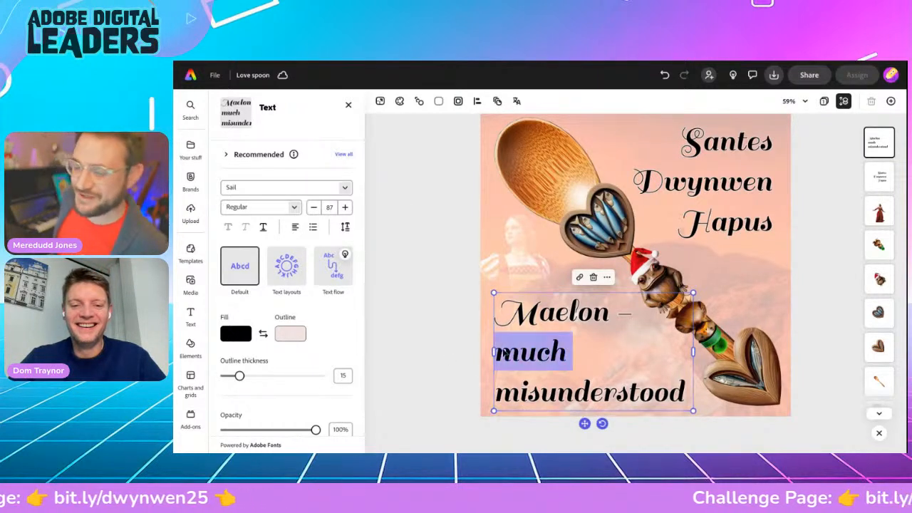
key("ctrl+shift+Right")
type("a")
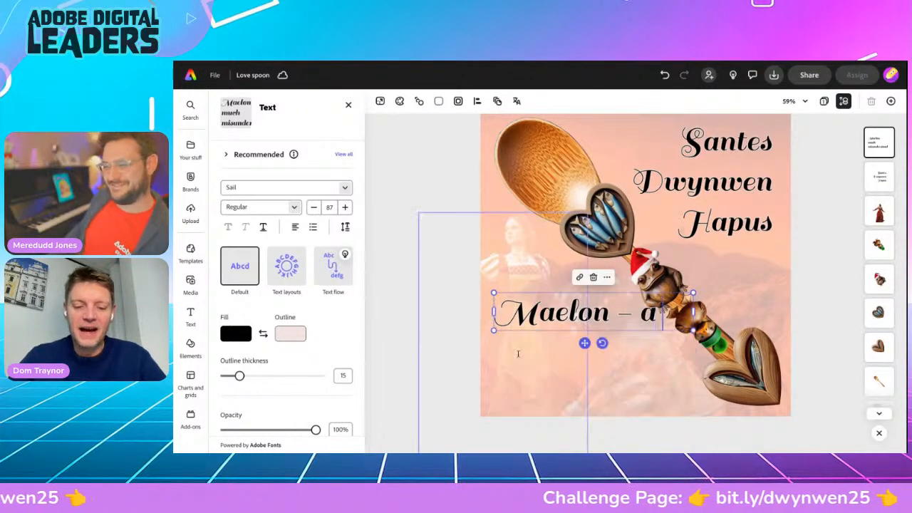
type(" bad dude")
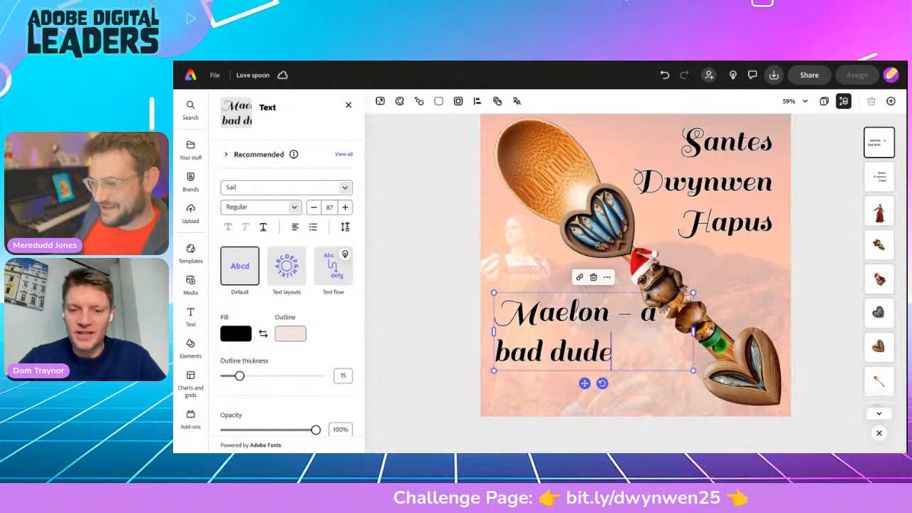
Step: Narrow the Maelon text box so "a bad dude" fits on the second line, and move it down near the page's bottom edge
left_click_drag(693, 331, 642, 332)
left_click_drag(559, 384, 559, 417)
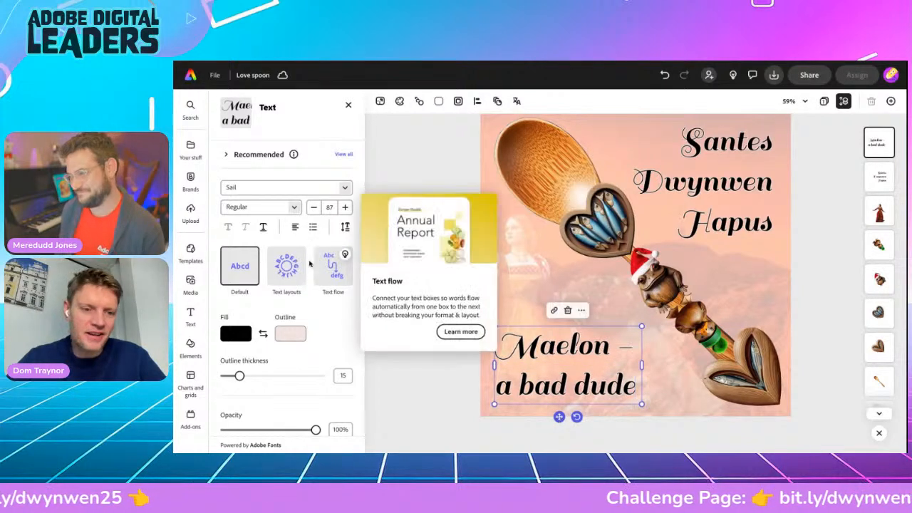
left_click_drag(316, 429, 347, 429)
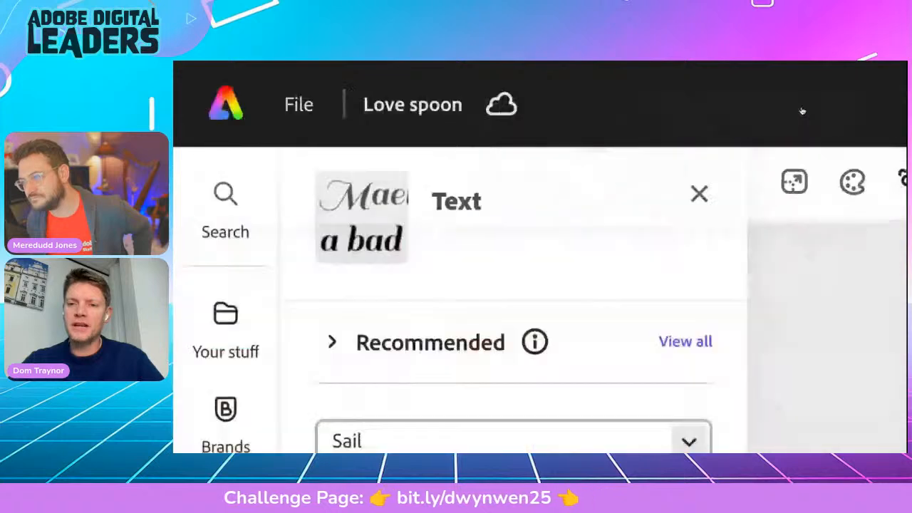
Step: Try to open the poster's sharing options, reload the project, and review the available ways to share it
left_click(797, 106)
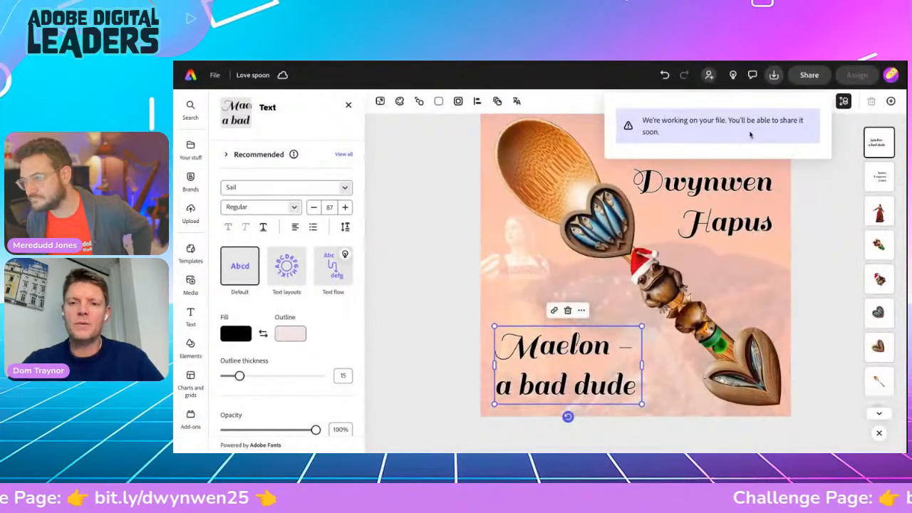
left_click(810, 76)
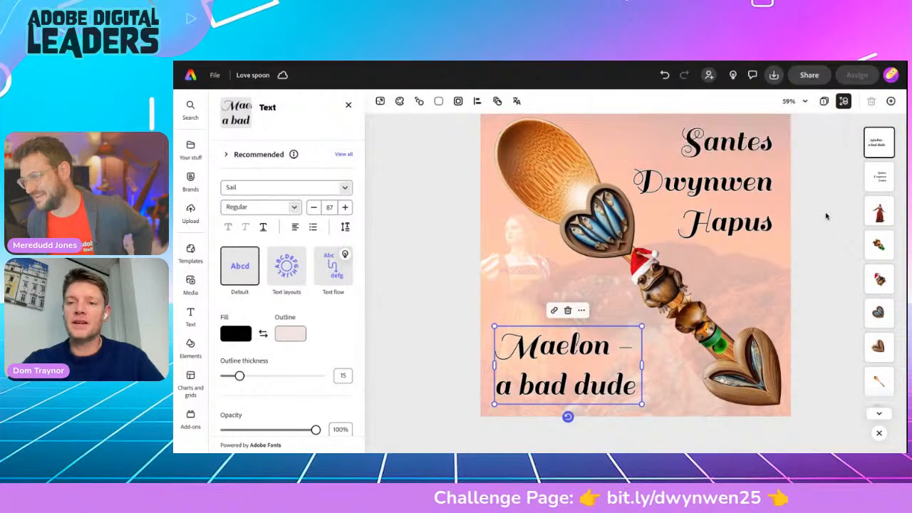
left_click(808, 76)
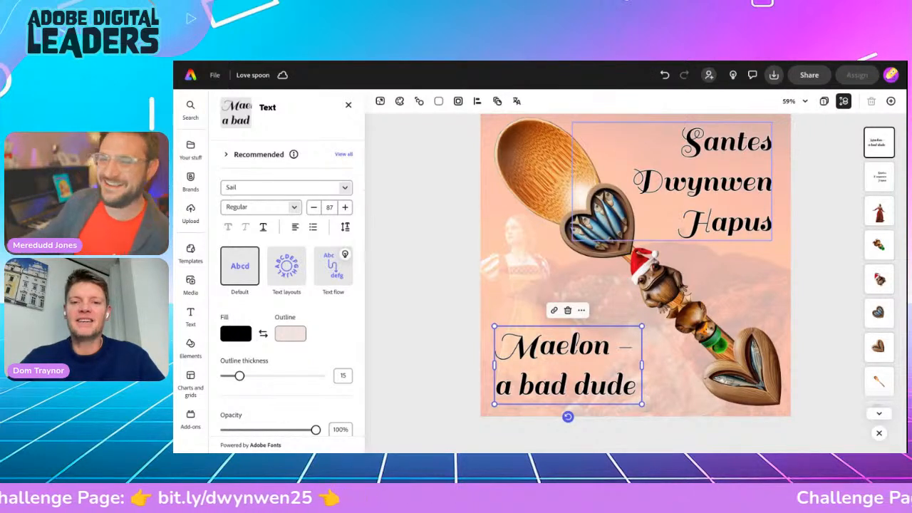
key("super+r")
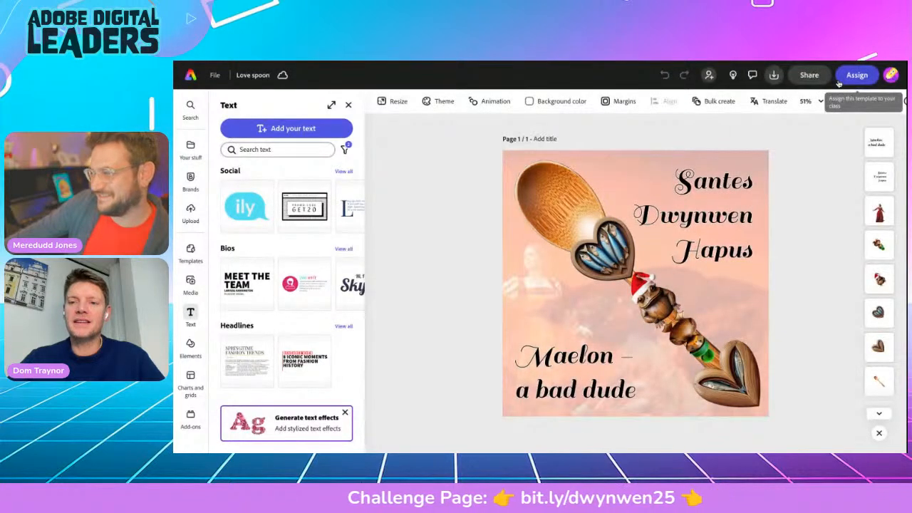
left_click(810, 75)
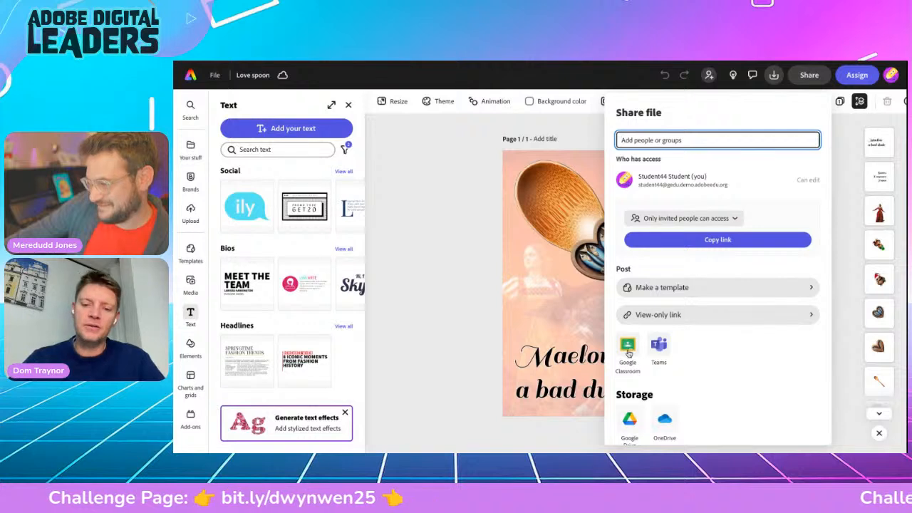
left_click(437, 272)
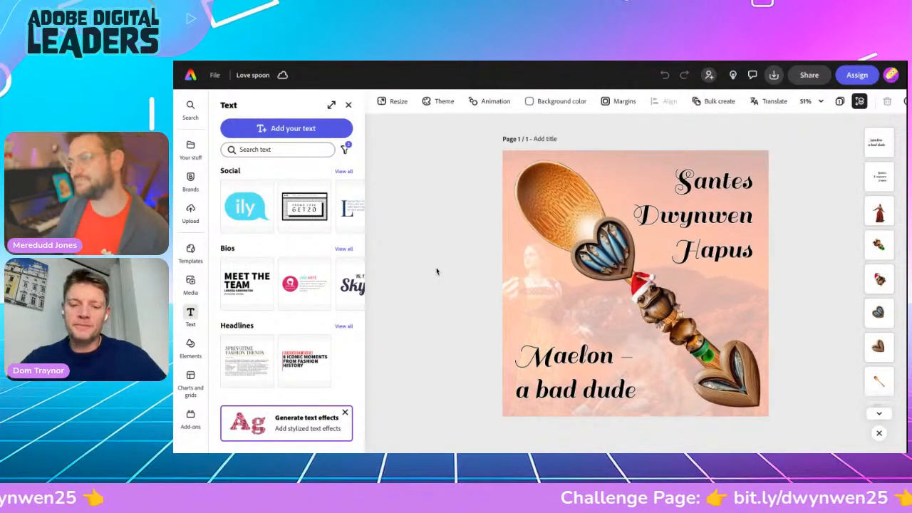